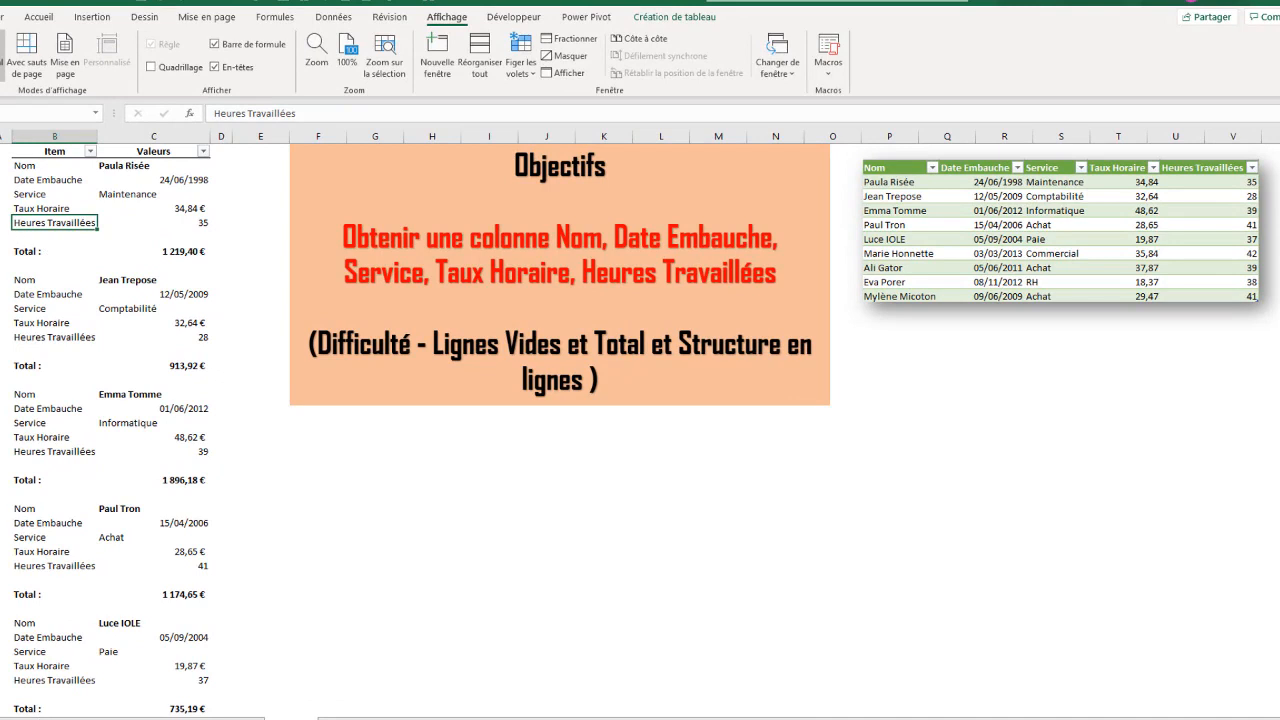
- Examine the stacked employee records in the Item and Valeurs columns, from the first record to the last
drag(35, 166, 124, 175)
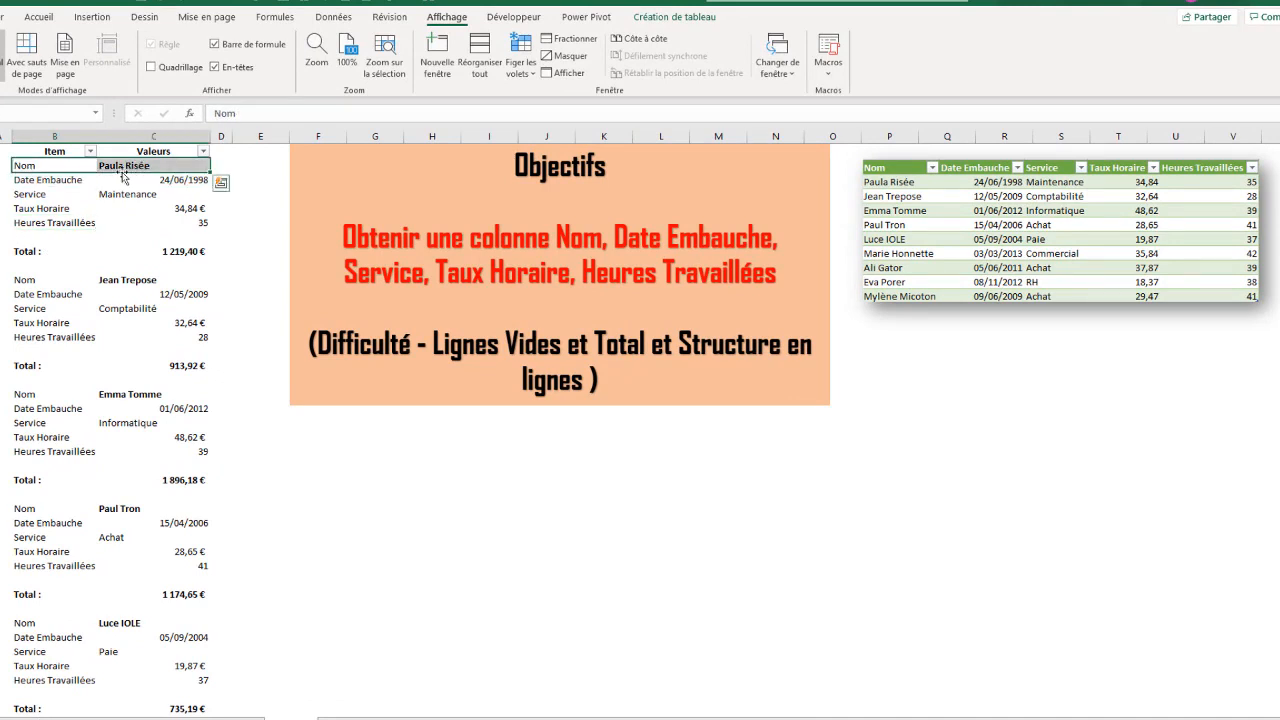
drag(24, 179, 113, 171)
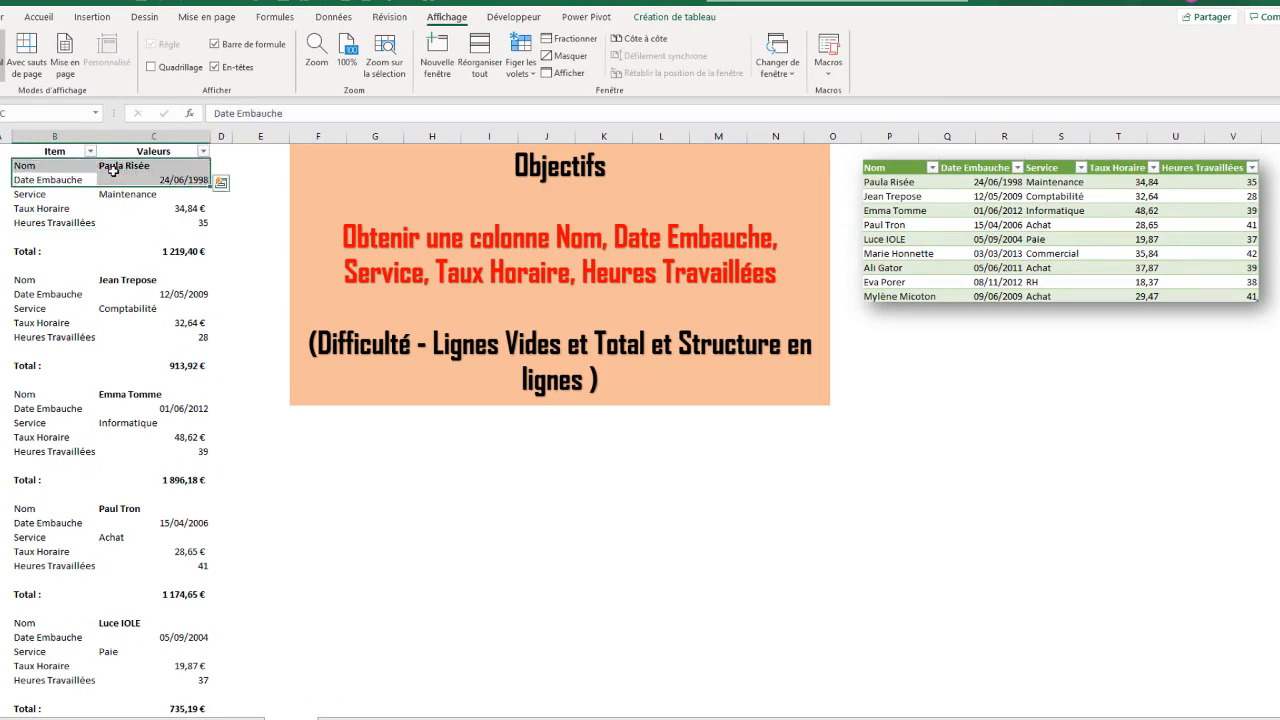
click(46, 195)
drag(53, 212, 145, 207)
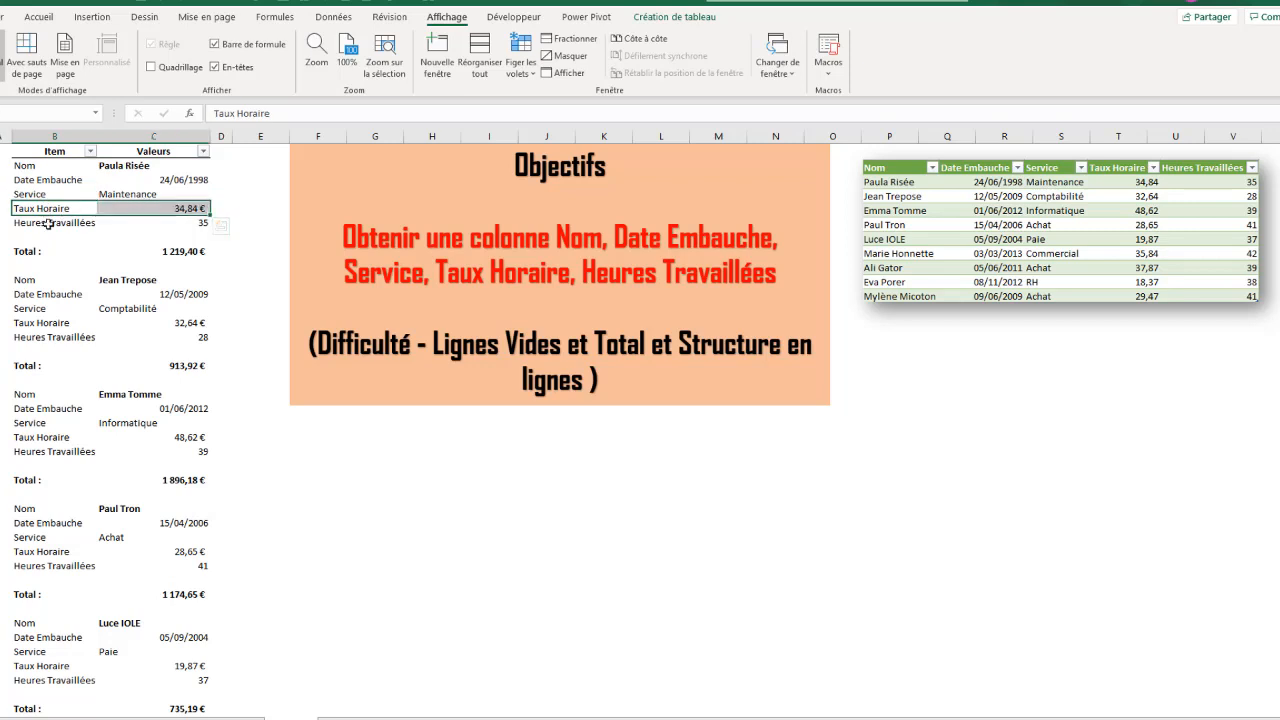
drag(49, 223, 197, 223)
click(186, 338)
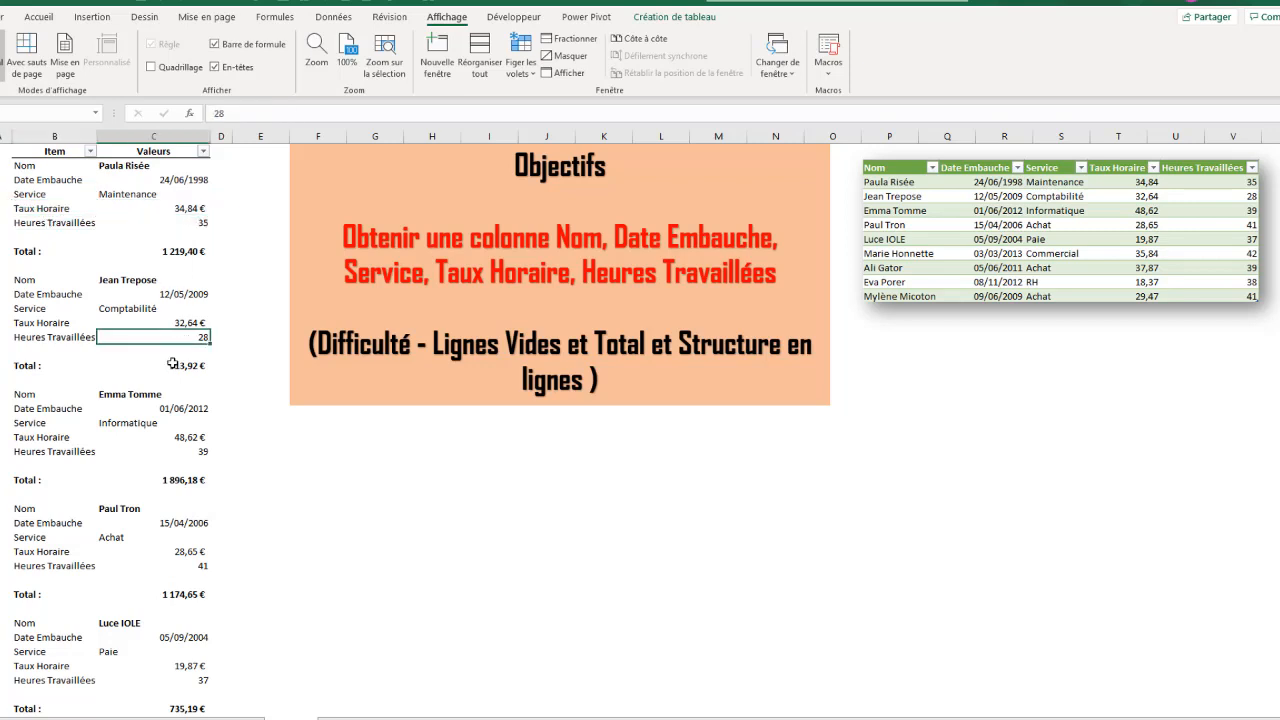
click(186, 452)
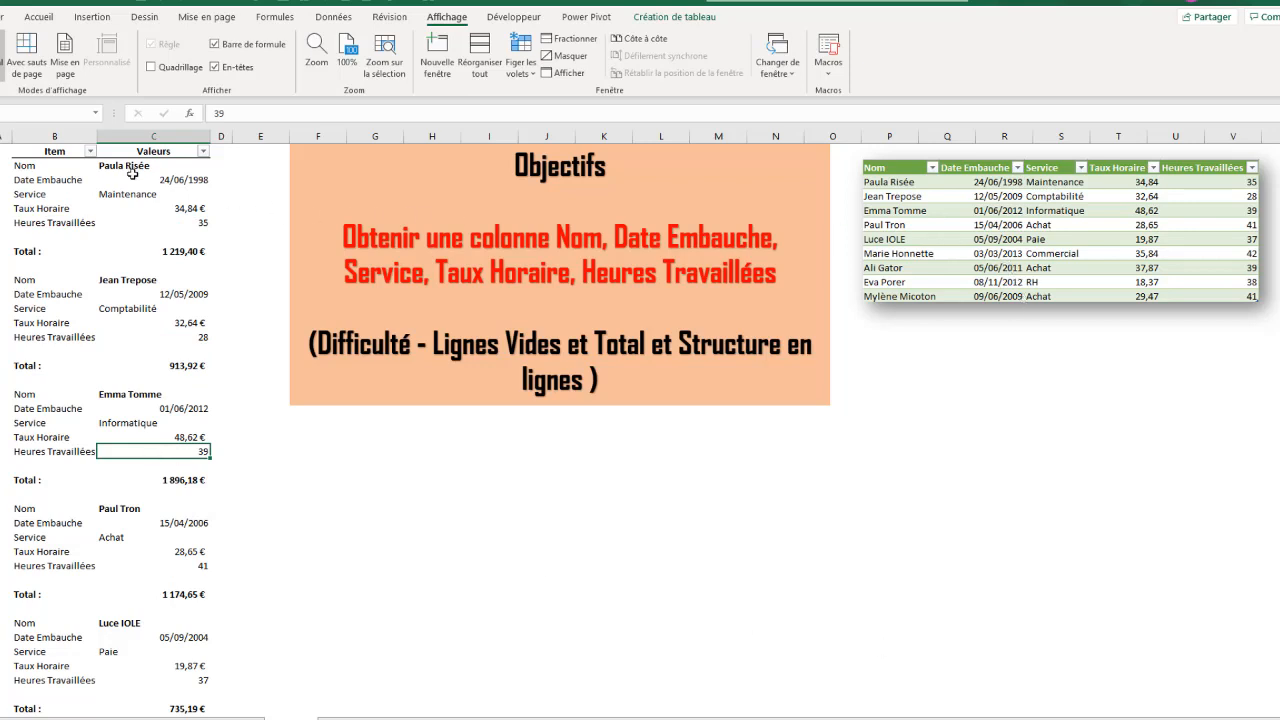
scroll(117, 227, down, 12)
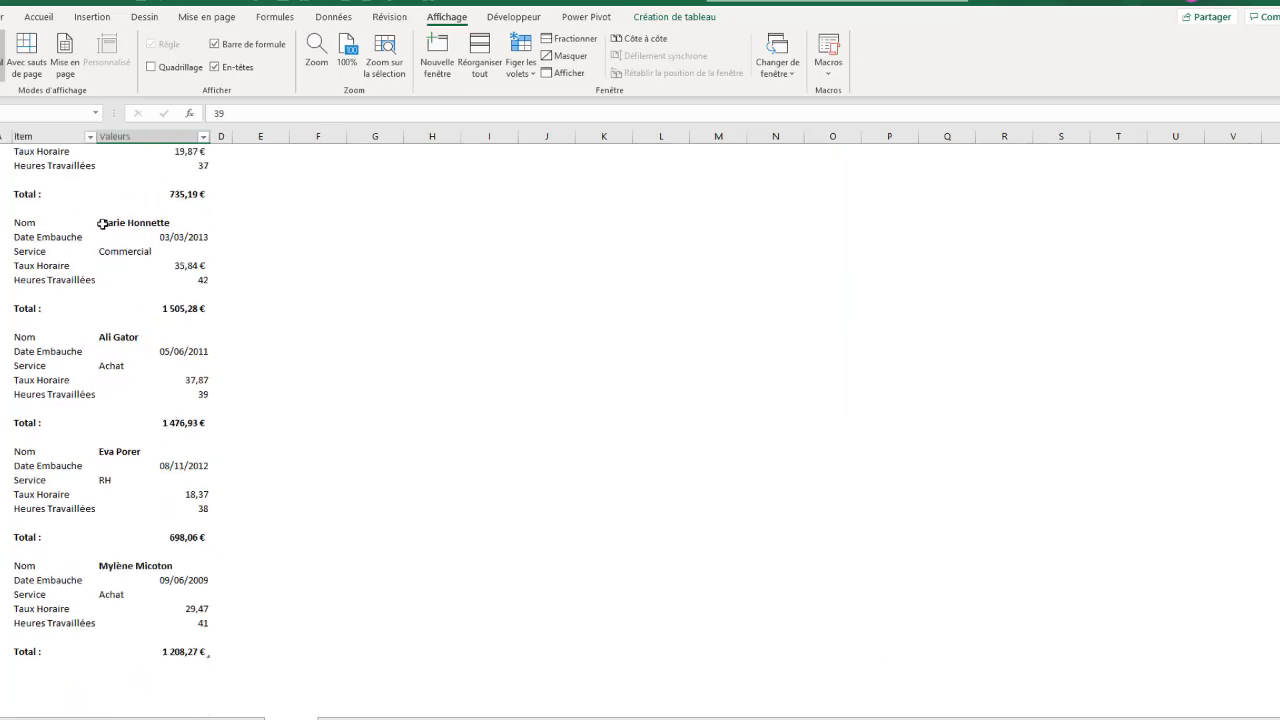
scroll(102, 223, up, 12)
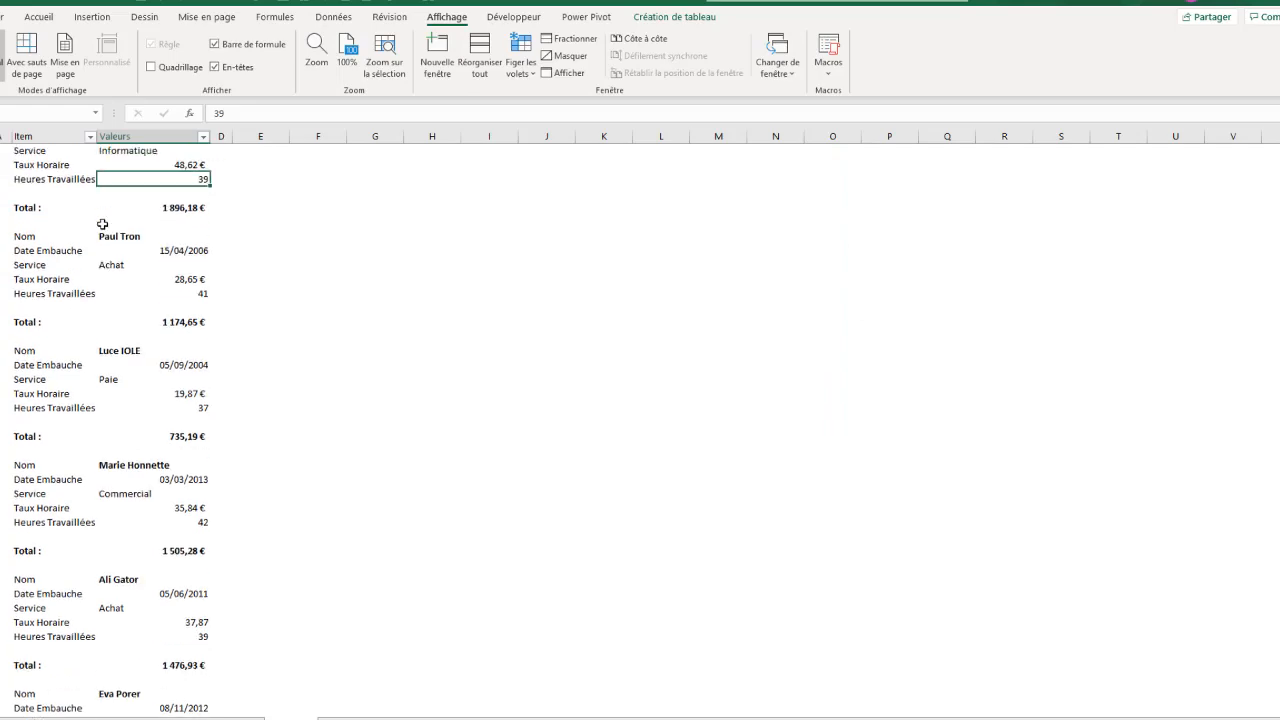
click(117, 207)
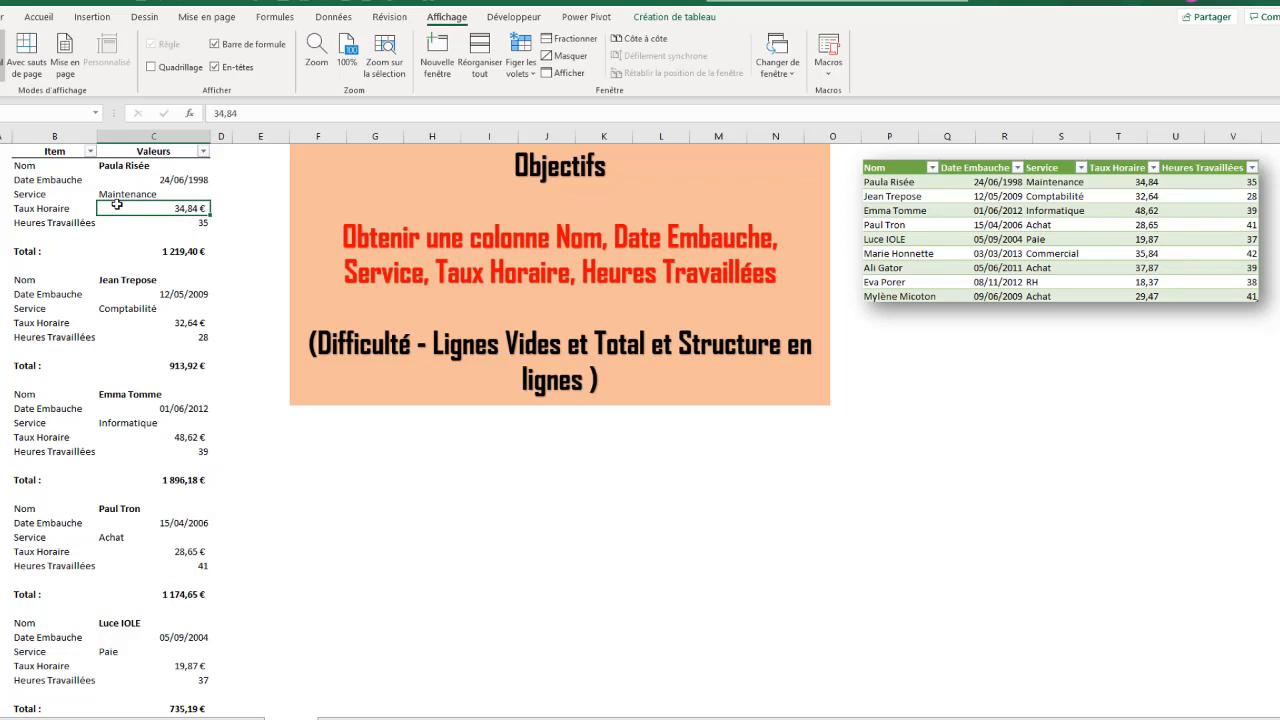
- Insert a rounded rectangle about 6.8 cm by 1.56 cm above the result table picture, containing the text RESULTAT FINAL
drag(1054, 166, 1100, 168)
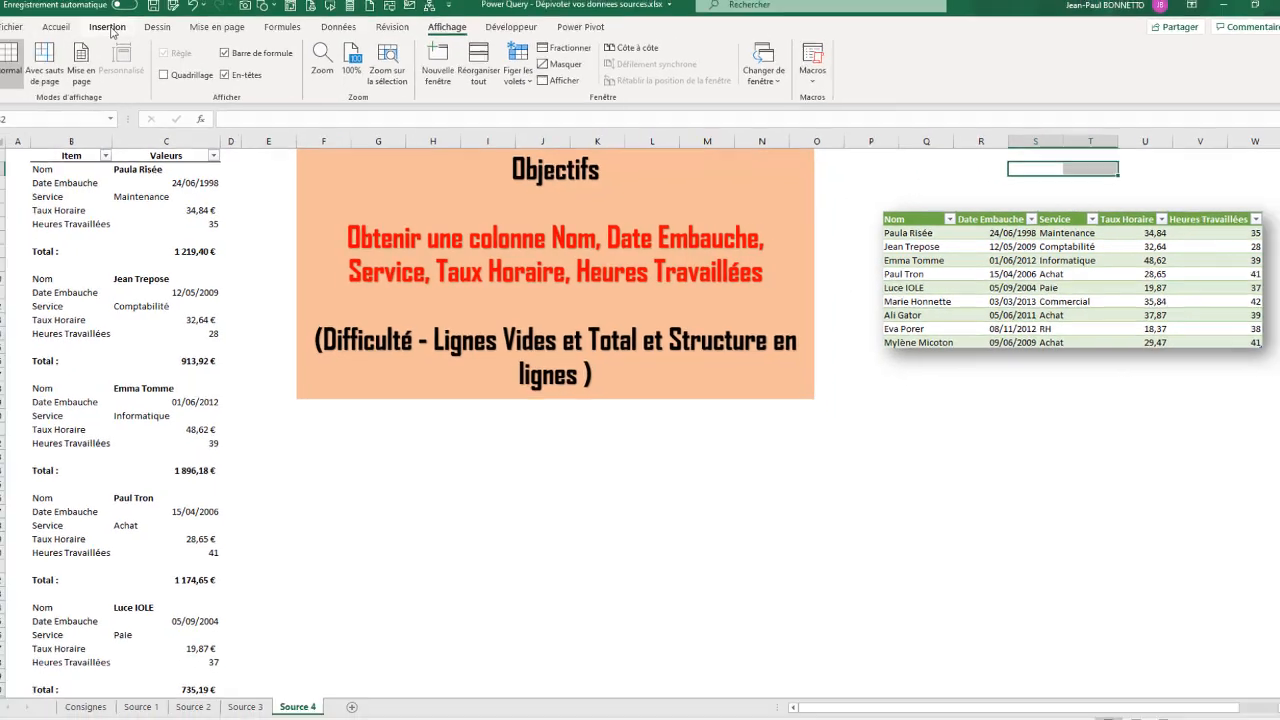
click(108, 28)
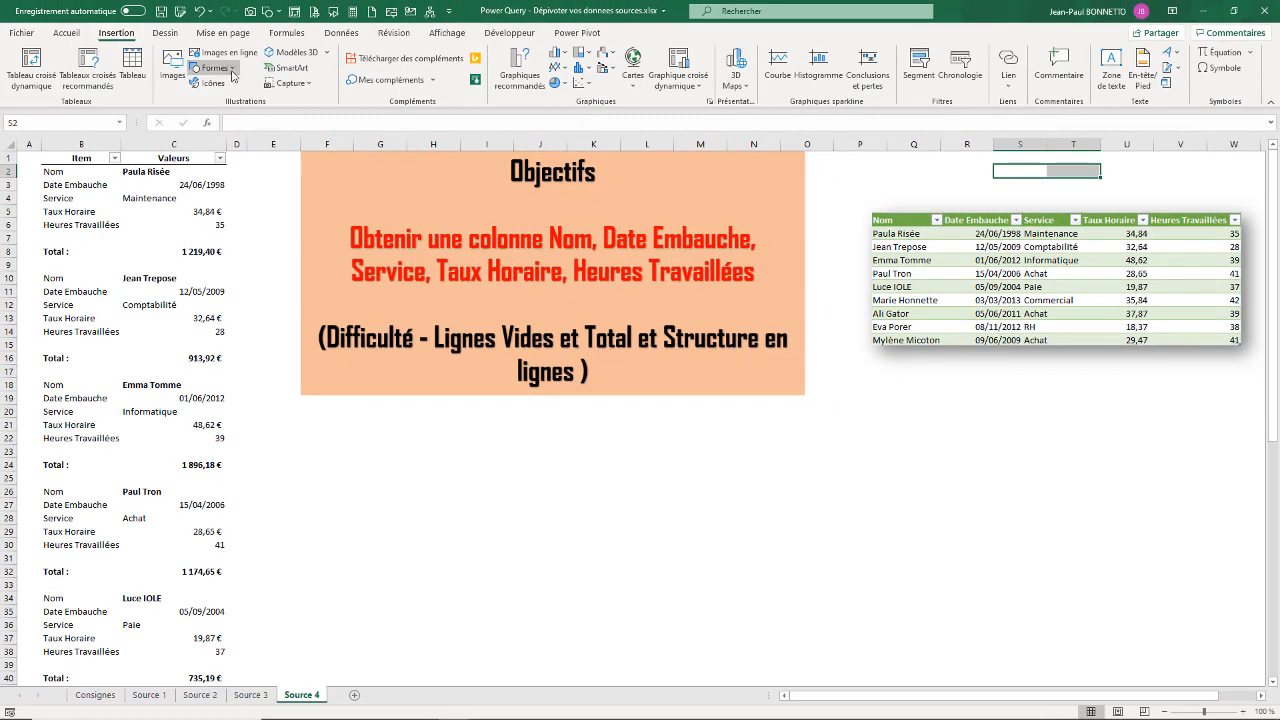
click(232, 69)
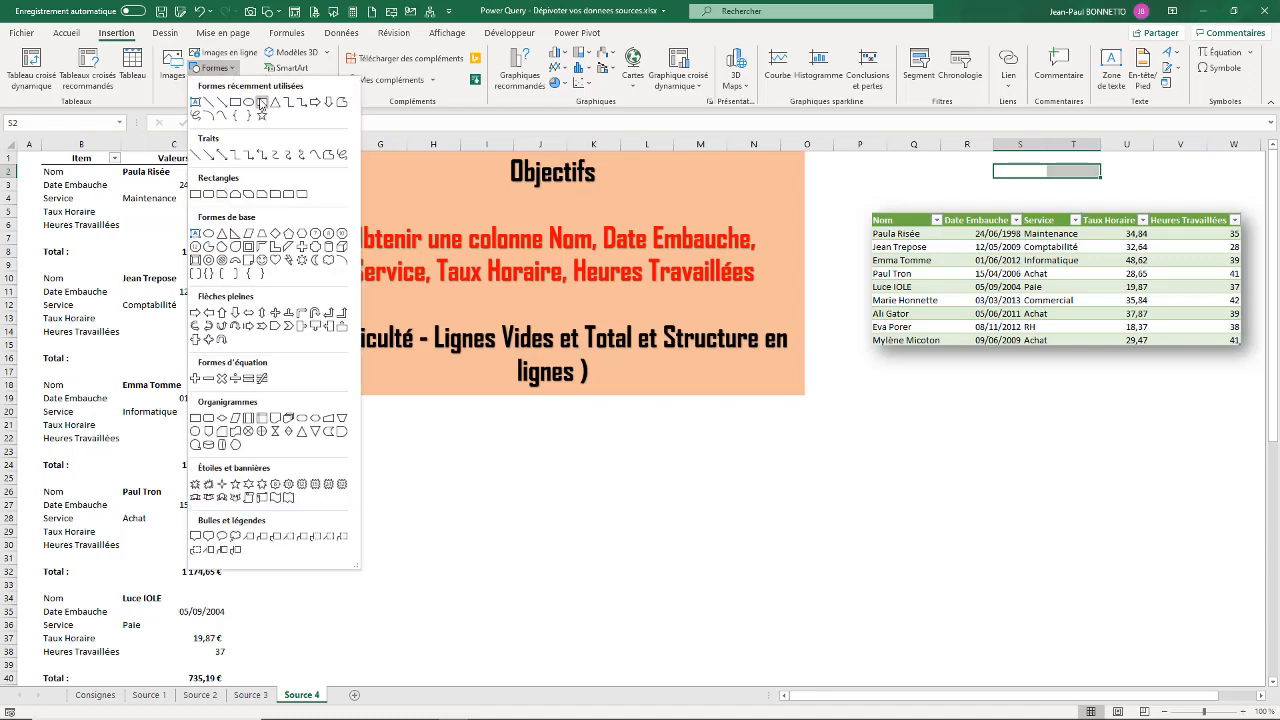
click(261, 102)
drag(955, 161, 1127, 199)
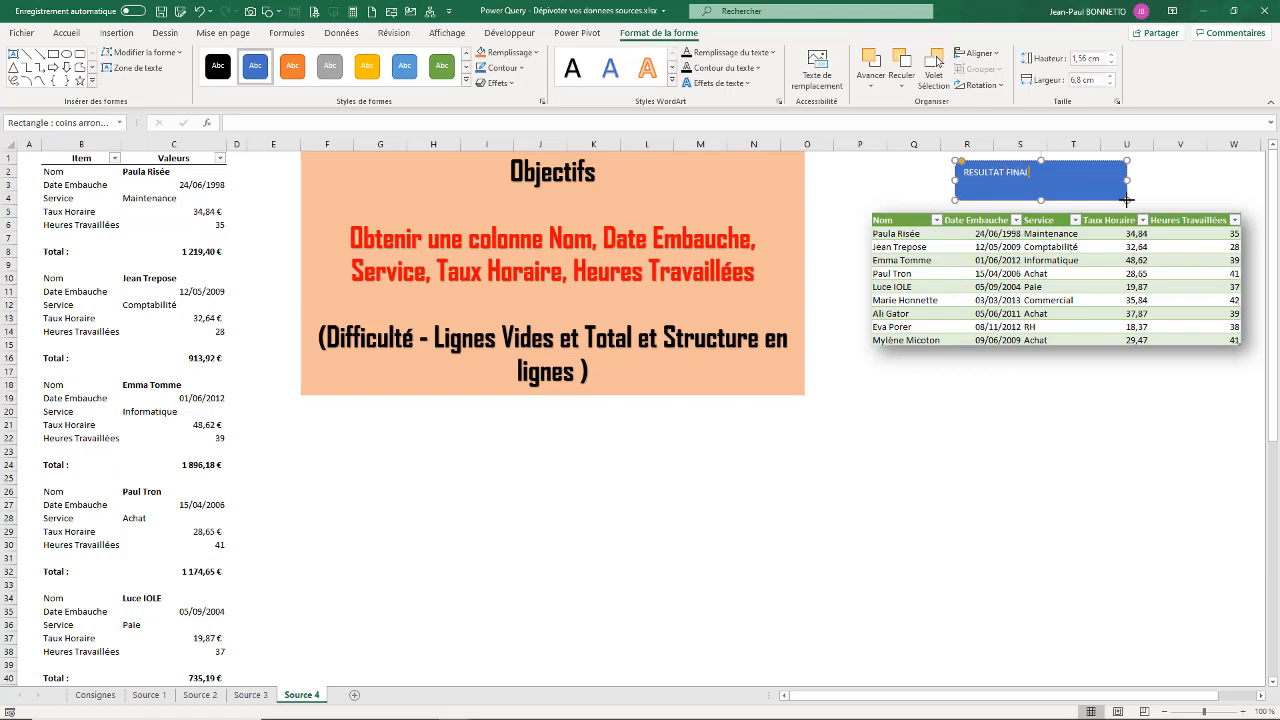
click(103, 195)
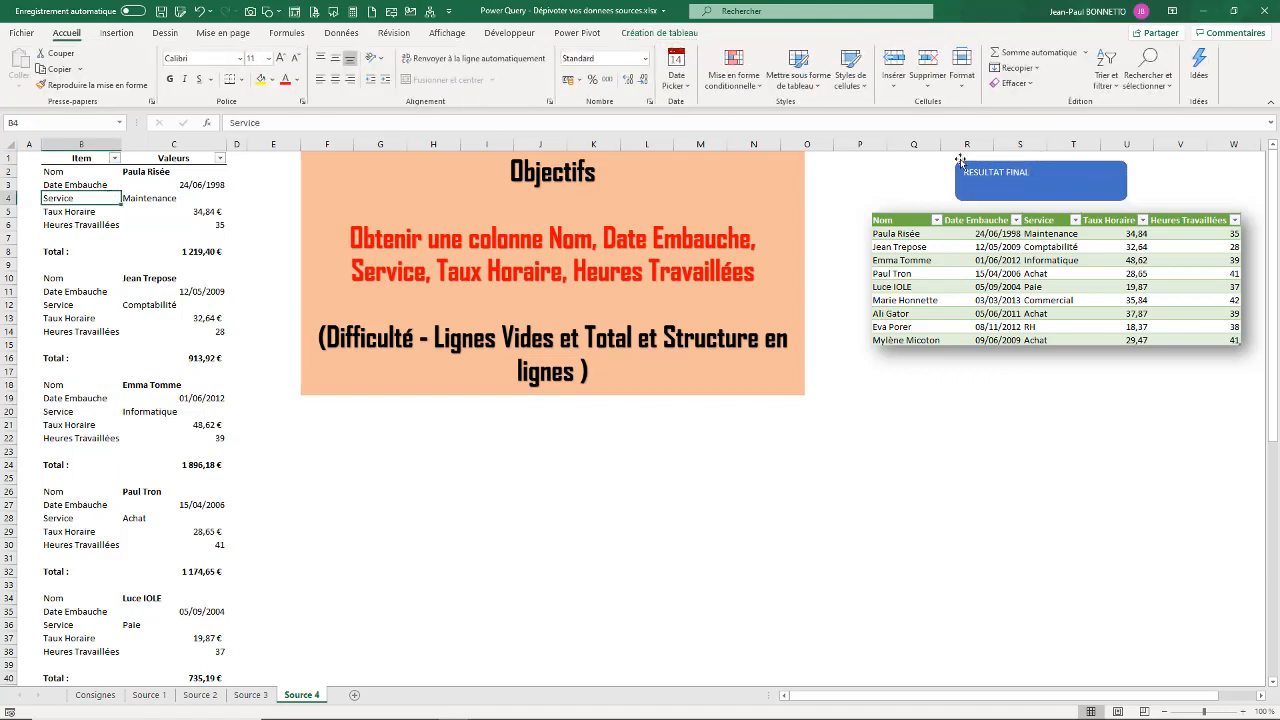
- Apply a solid orange preset shape style to the RESULTAT FINAL rectangle
click(1075, 197)
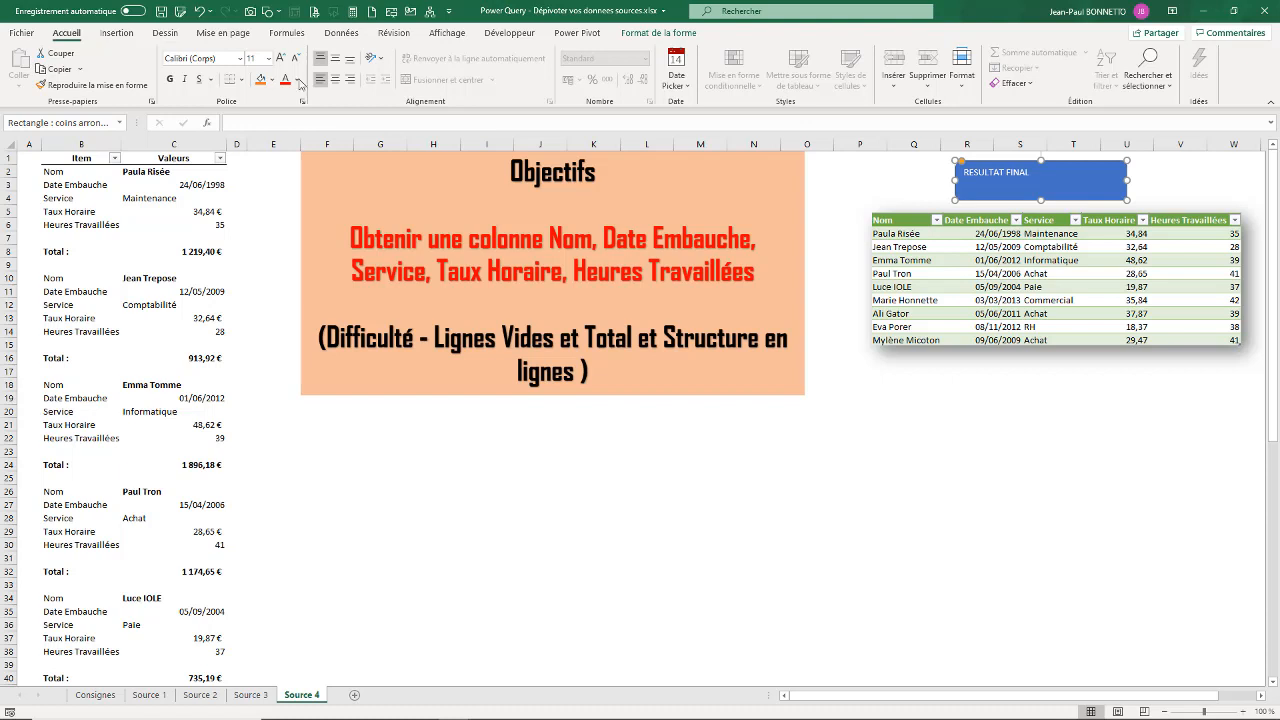
click(640, 34)
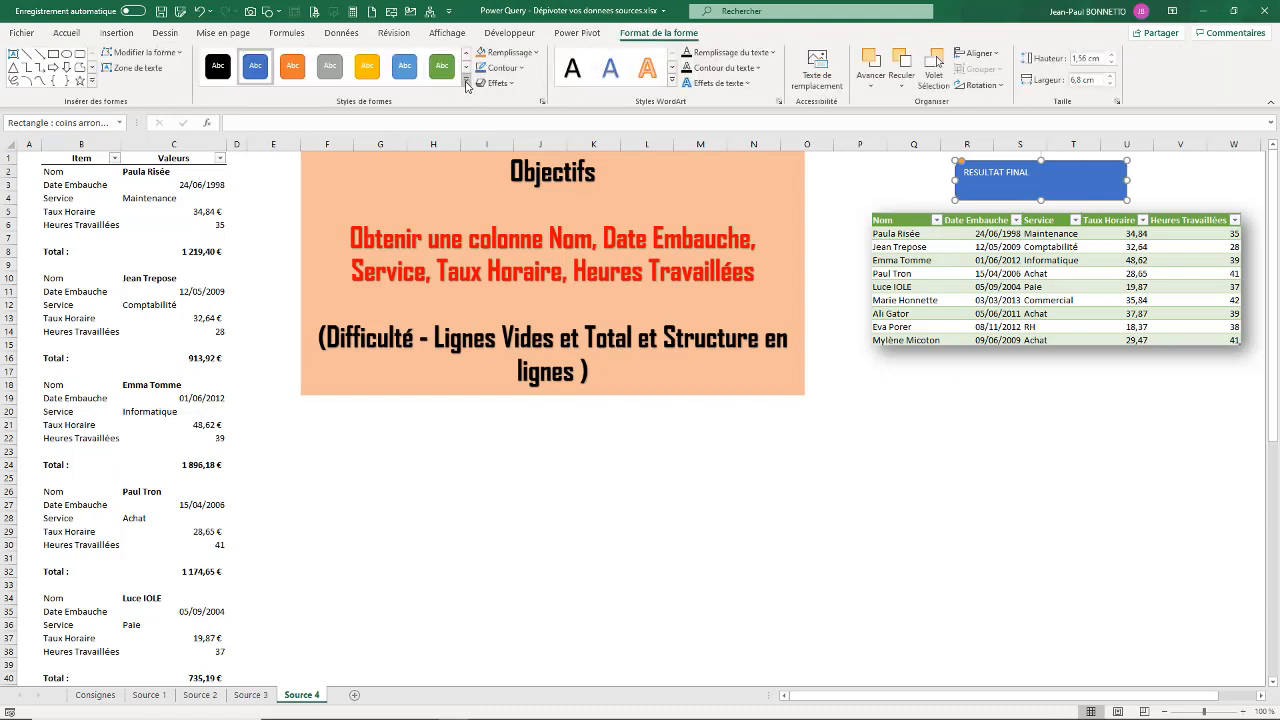
click(466, 84)
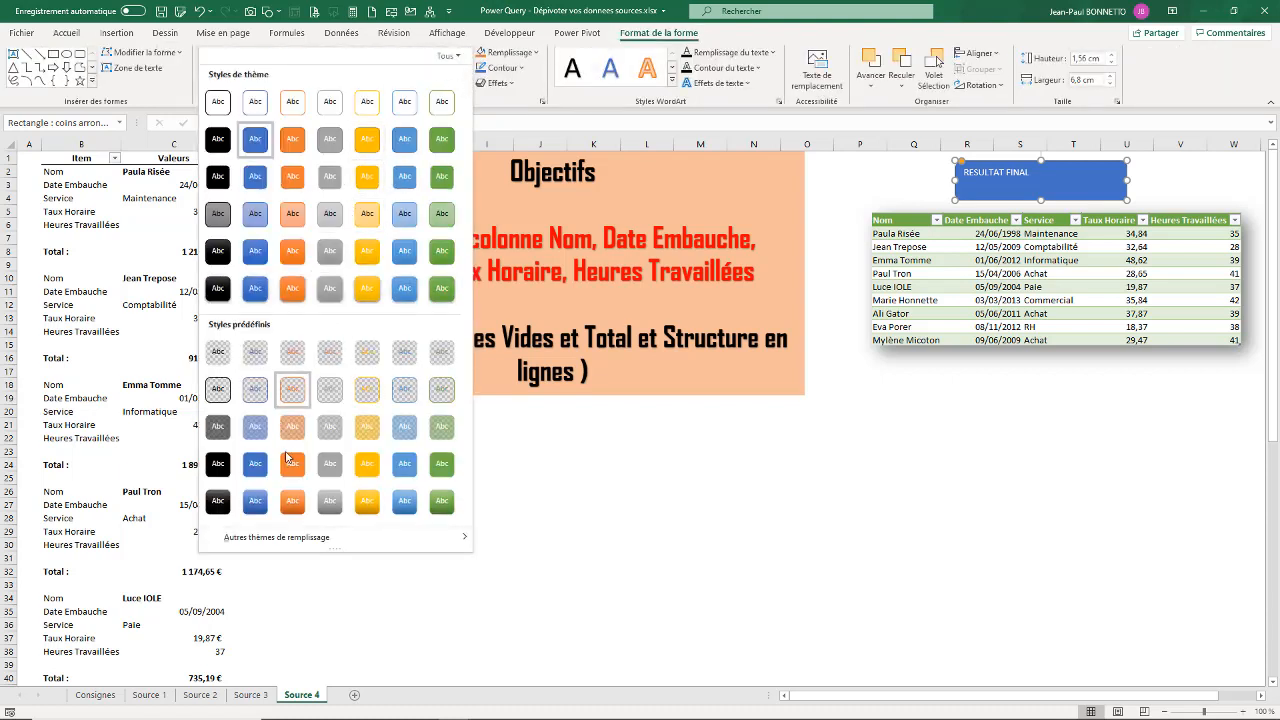
click(289, 461)
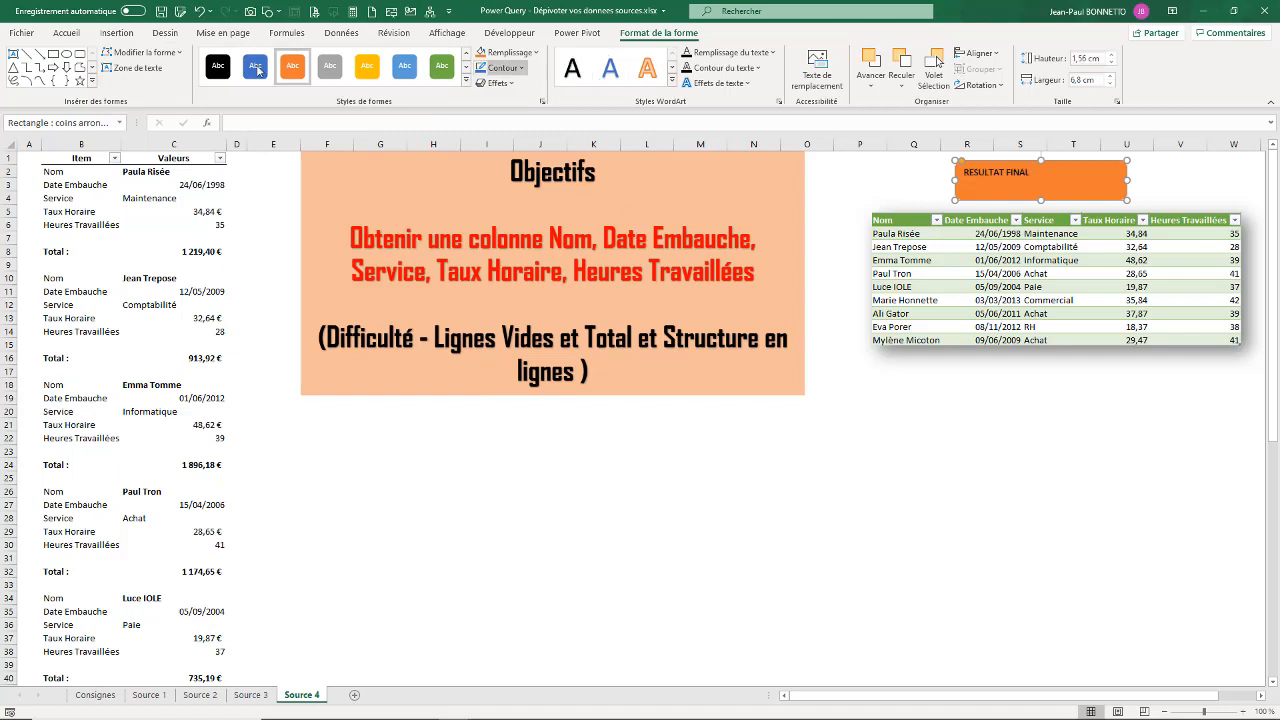
- Centre the RESULTAT FINAL text horizontally and vertically in its shape, and make it bold at size 24
click(68, 33)
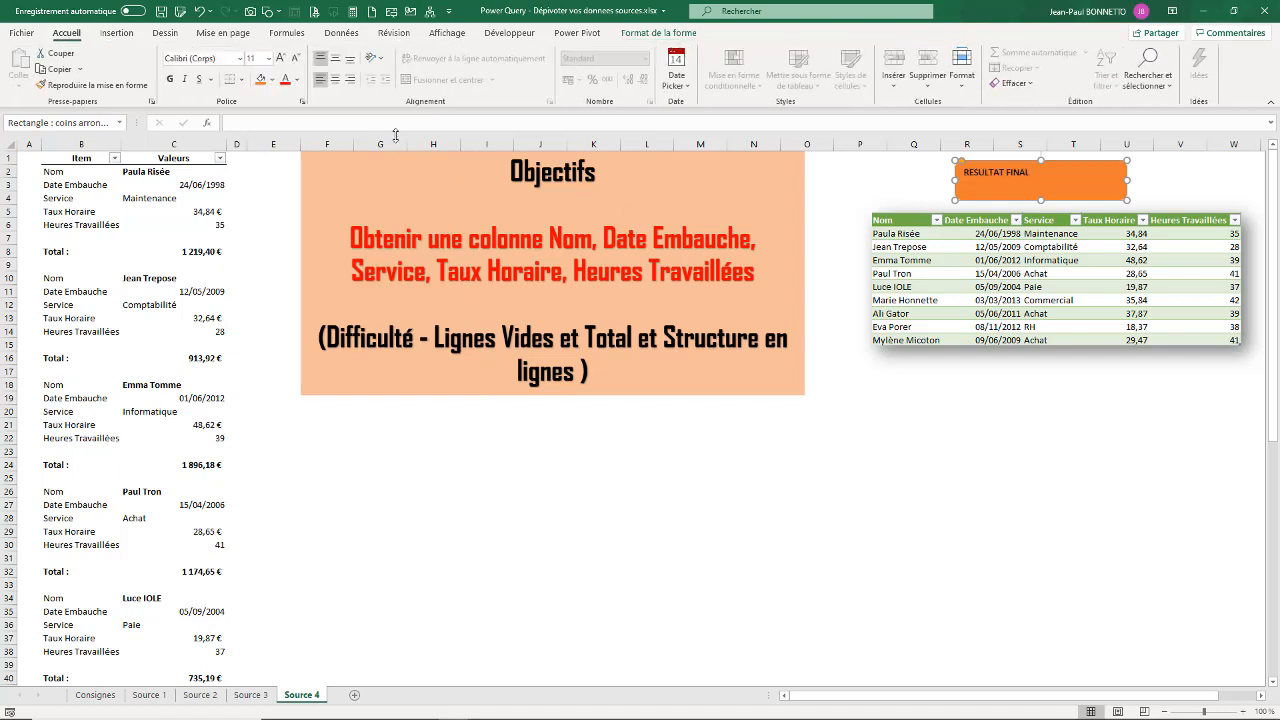
click(335, 79)
click(335, 58)
click(169, 79)
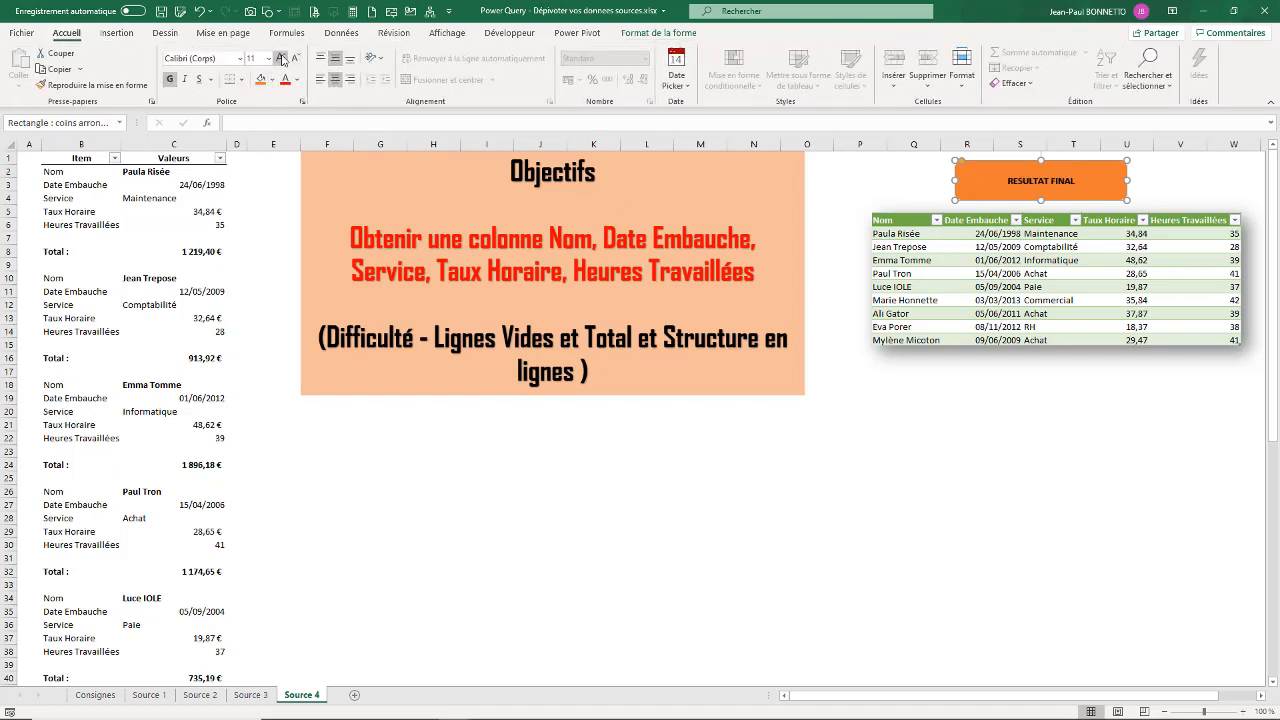
click(282, 58)
click(282, 58)
click(282, 58)
click(282, 58)
click(282, 58)
click(282, 58)
click(282, 58)
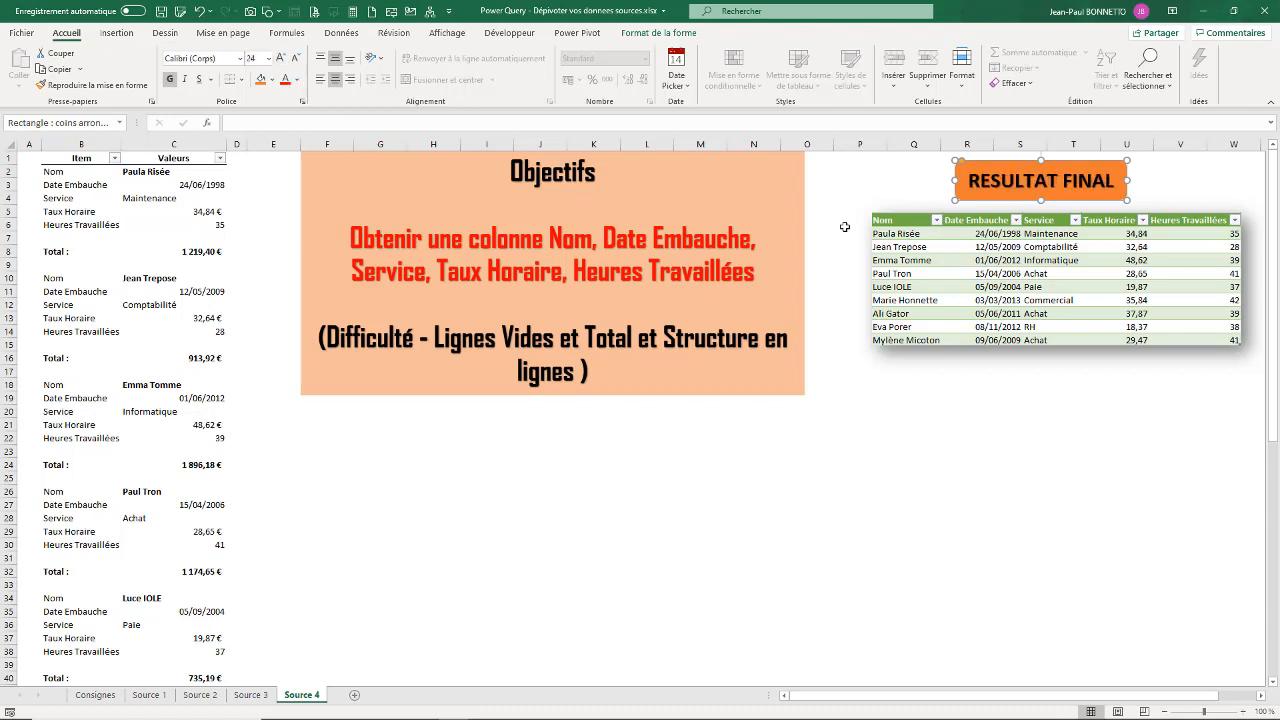
click(874, 186)
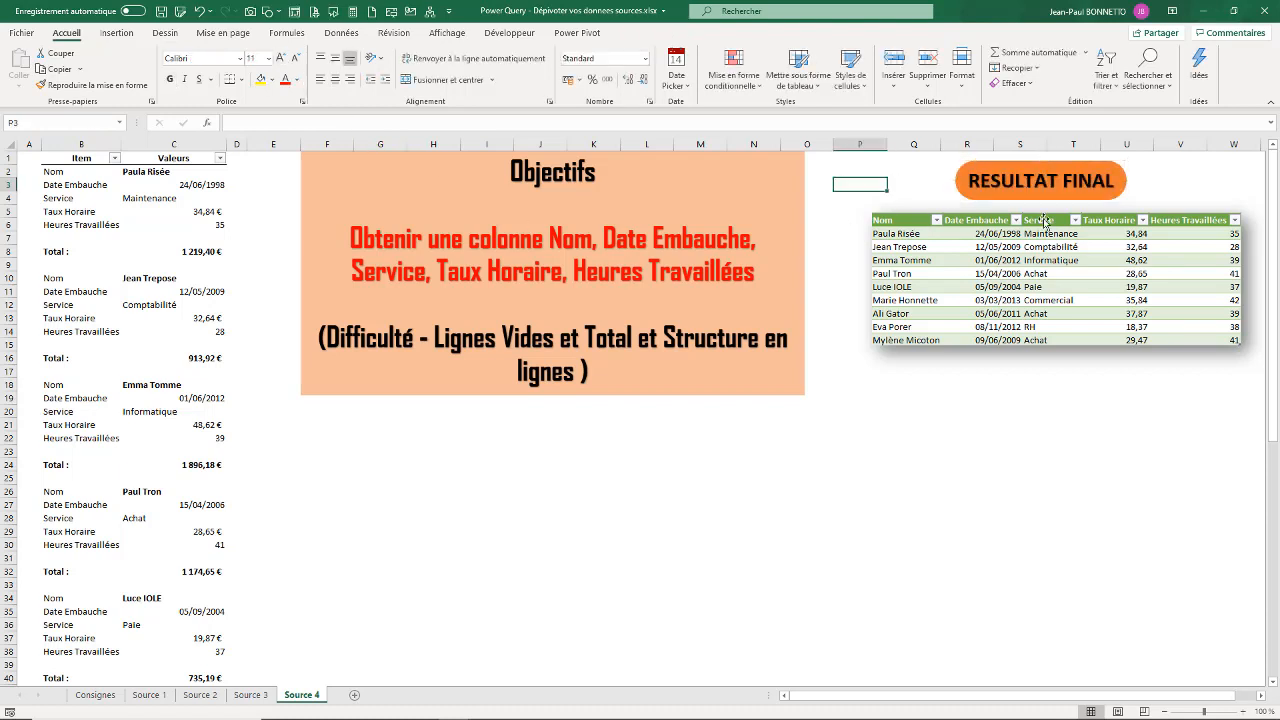
- Move the result table picture slightly down, away from the RESULTAT FINAL shape
drag(1031, 214, 1030, 222)
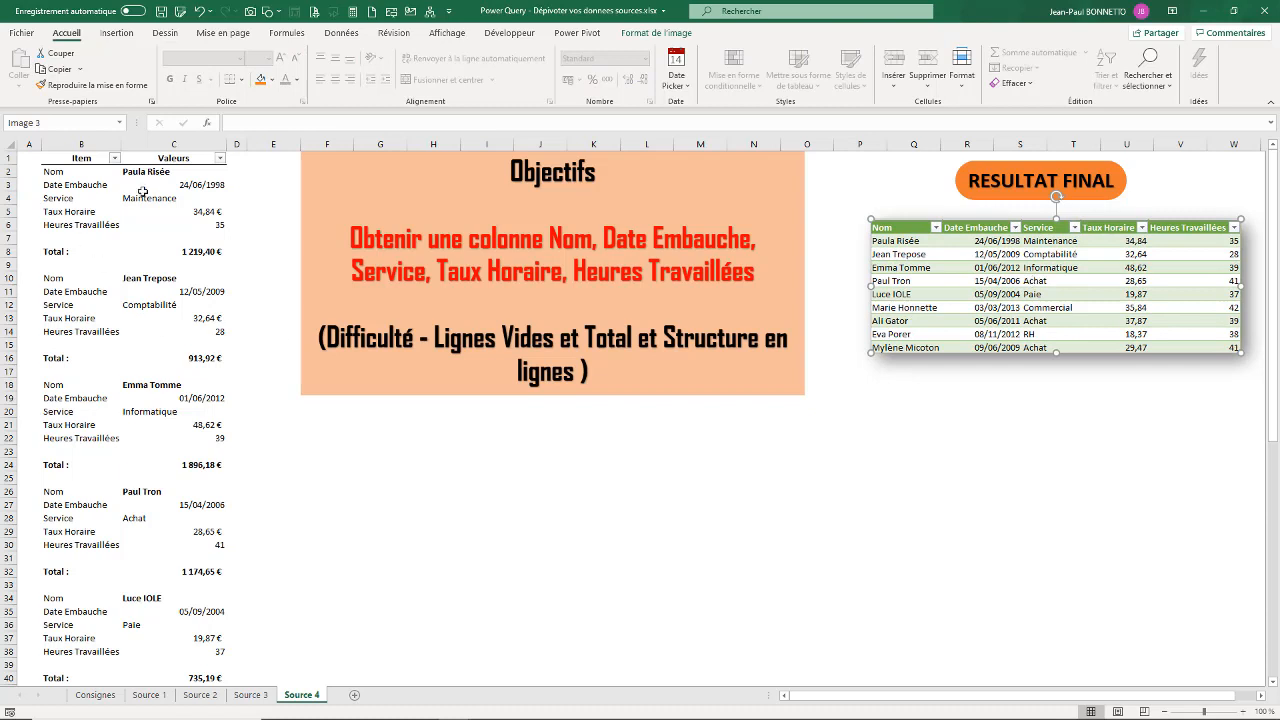
click(74, 186)
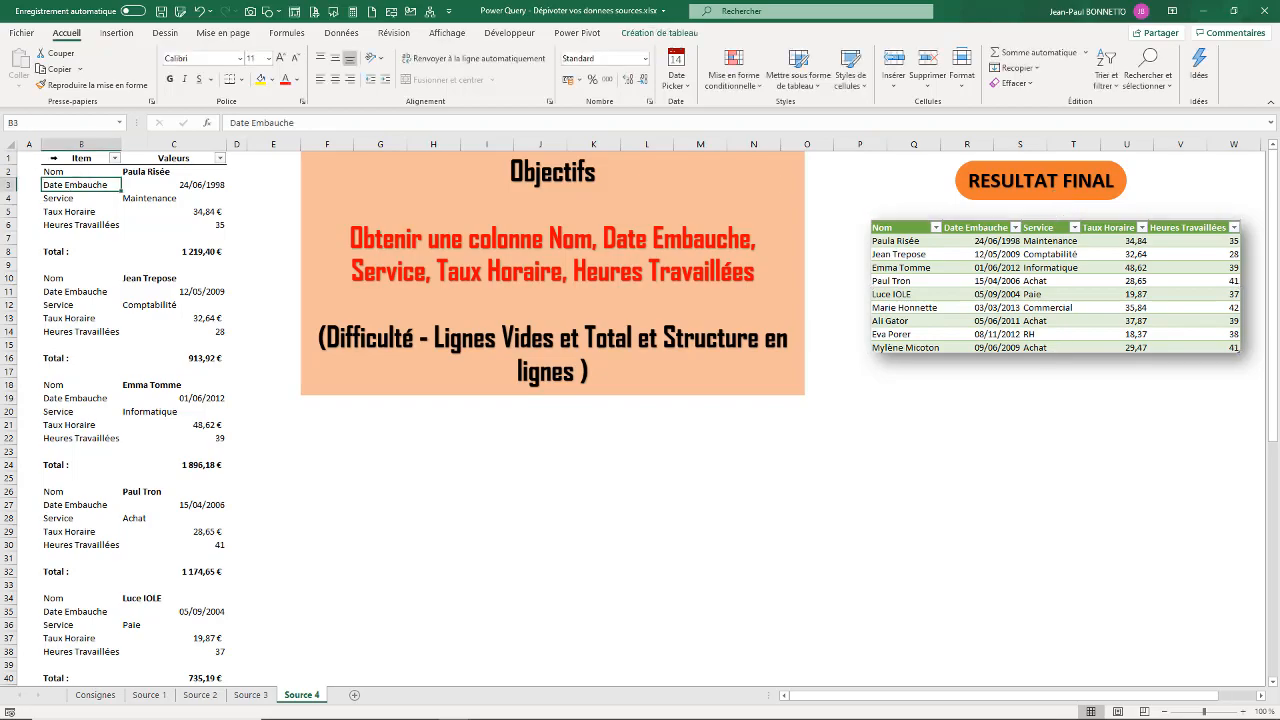
- Check the extent of the Item and Valeurs source table and the name assigned to it
drag(54, 158, 135, 160)
click(112, 187)
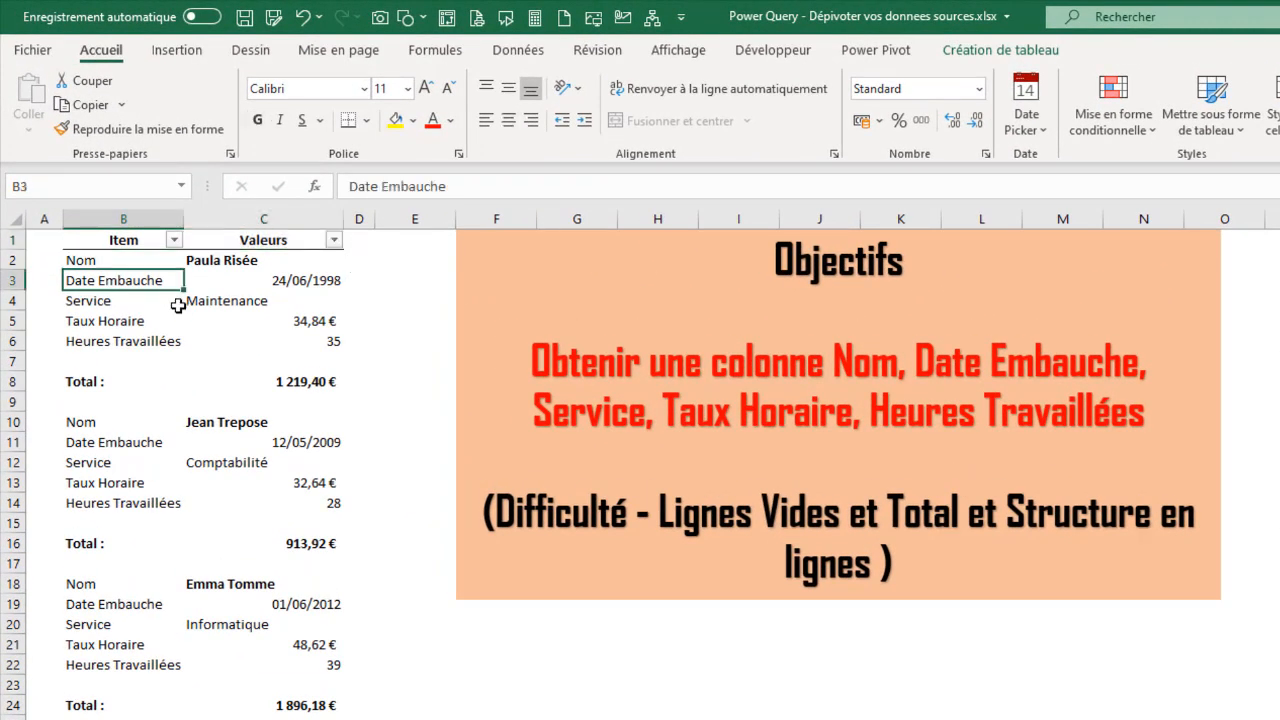
drag(100, 238, 330, 715)
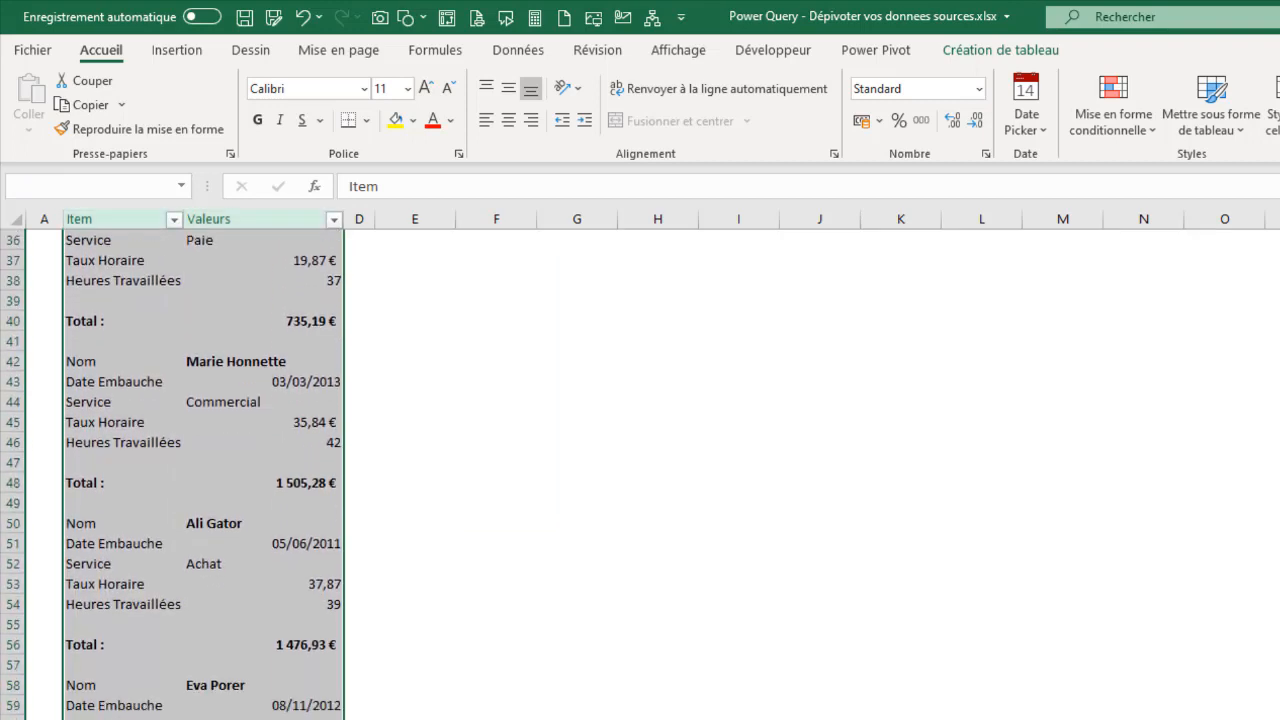
click(996, 52)
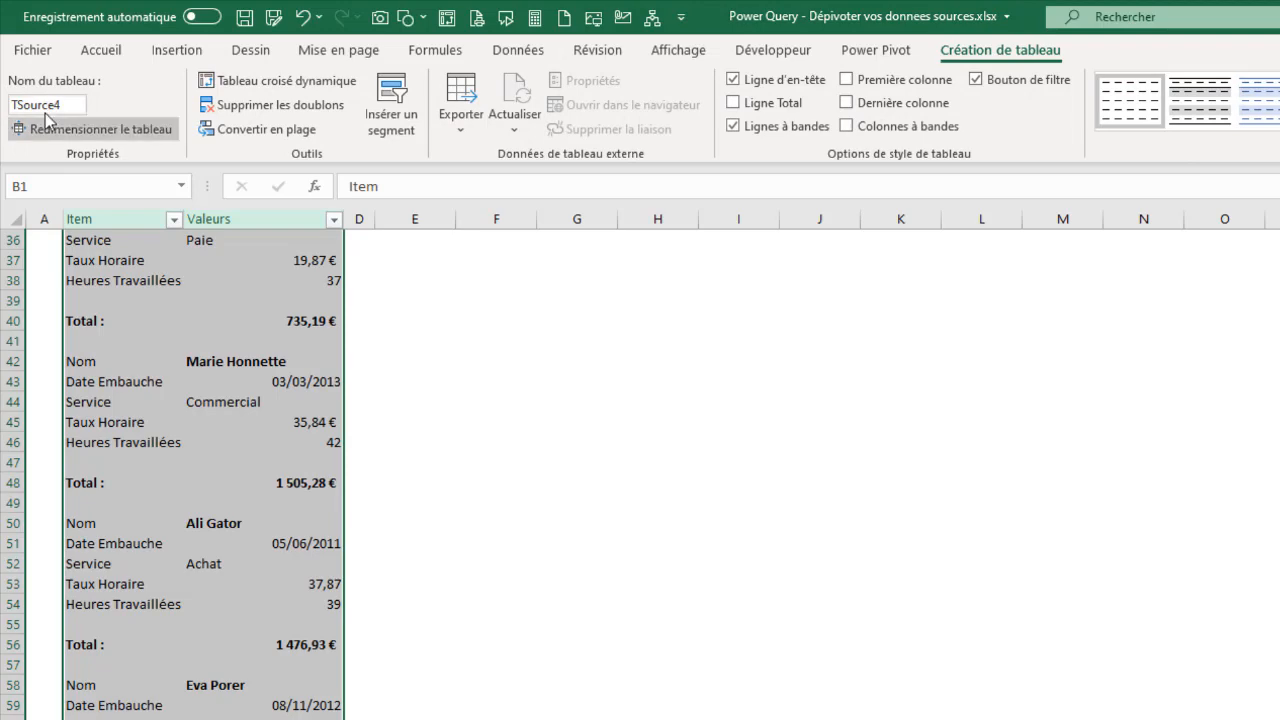
click(171, 463)
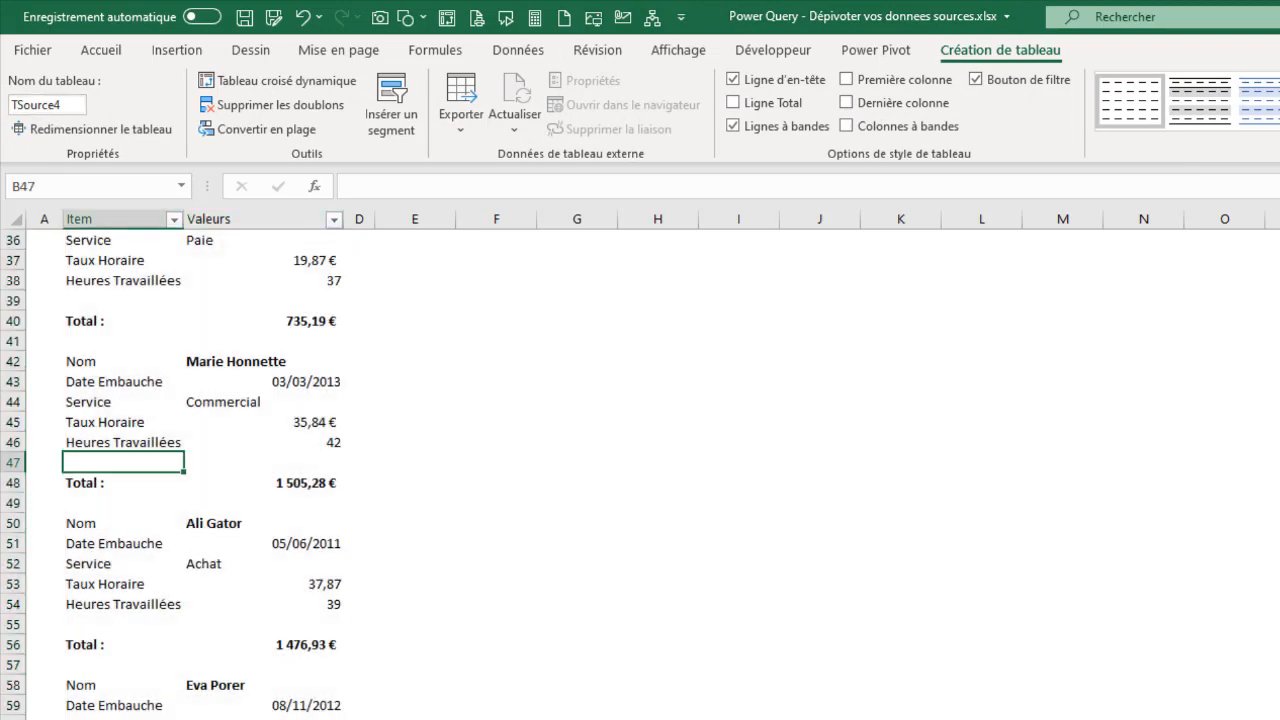
drag(300, 719, 188, 2)
click(113, 244)
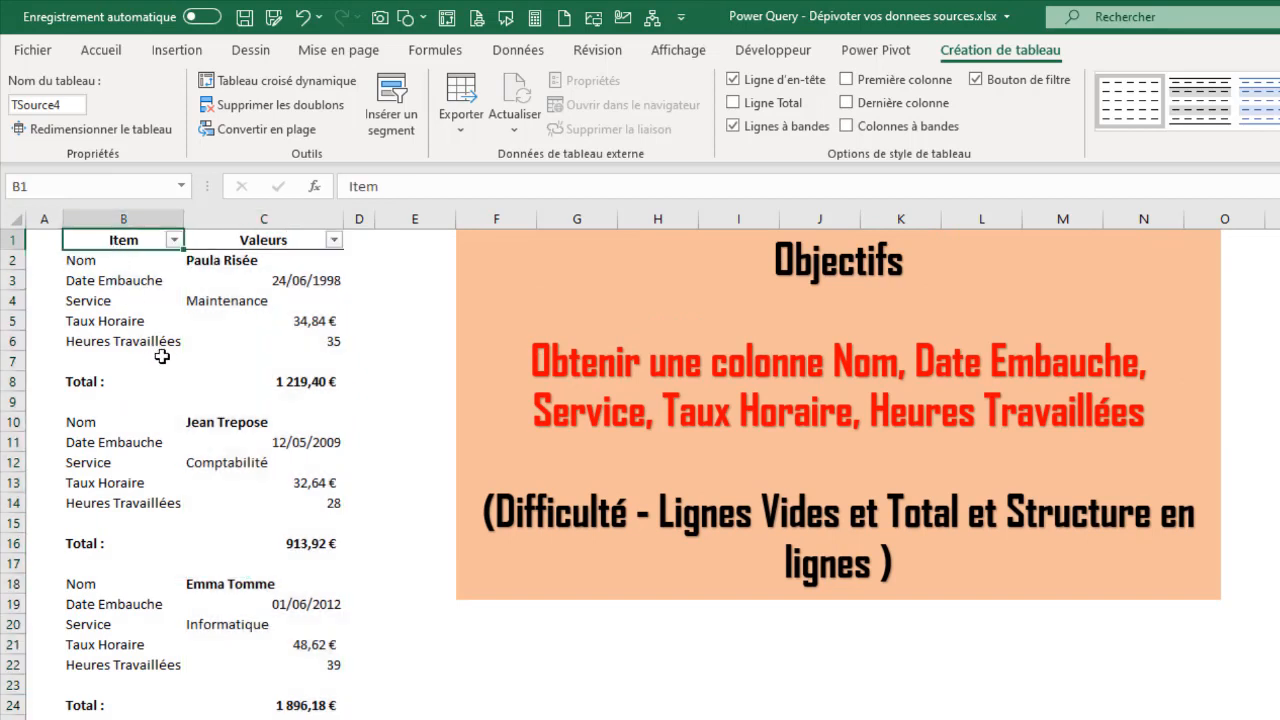
- Load the Item and Valeurs table into Power Query as a table source, accepting the external data security notice
click(172, 278)
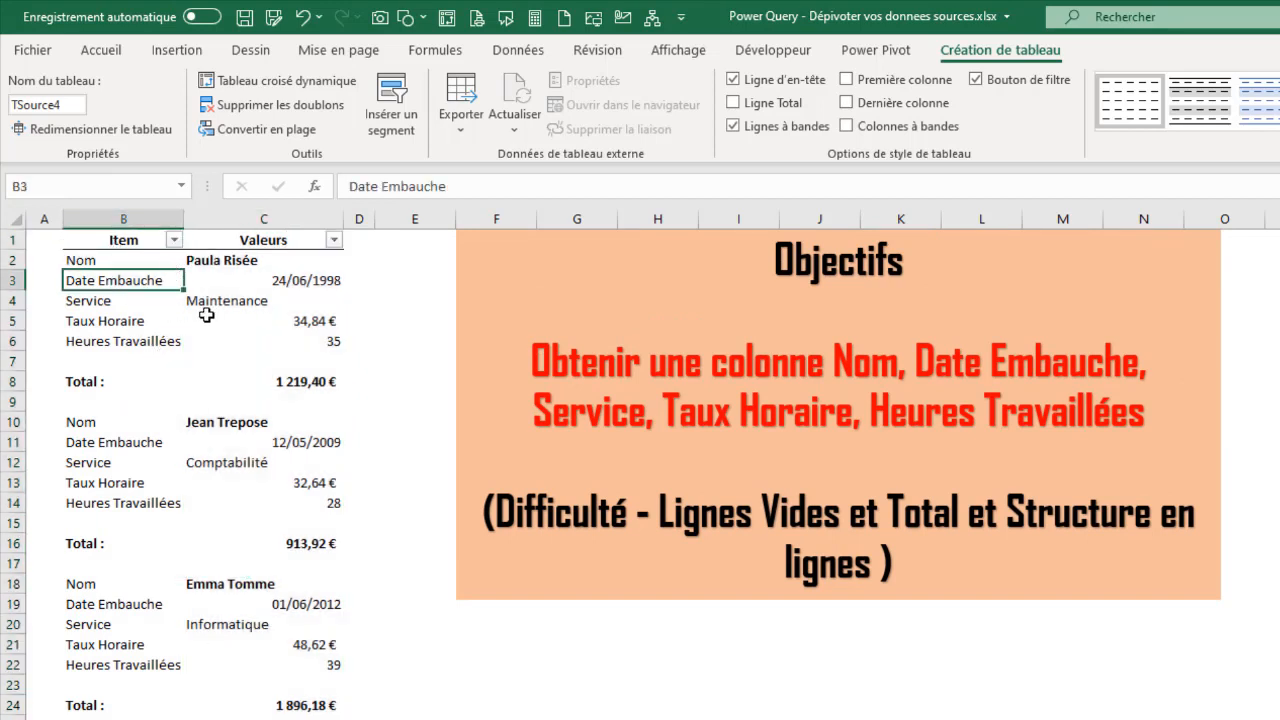
click(219, 315)
click(215, 299)
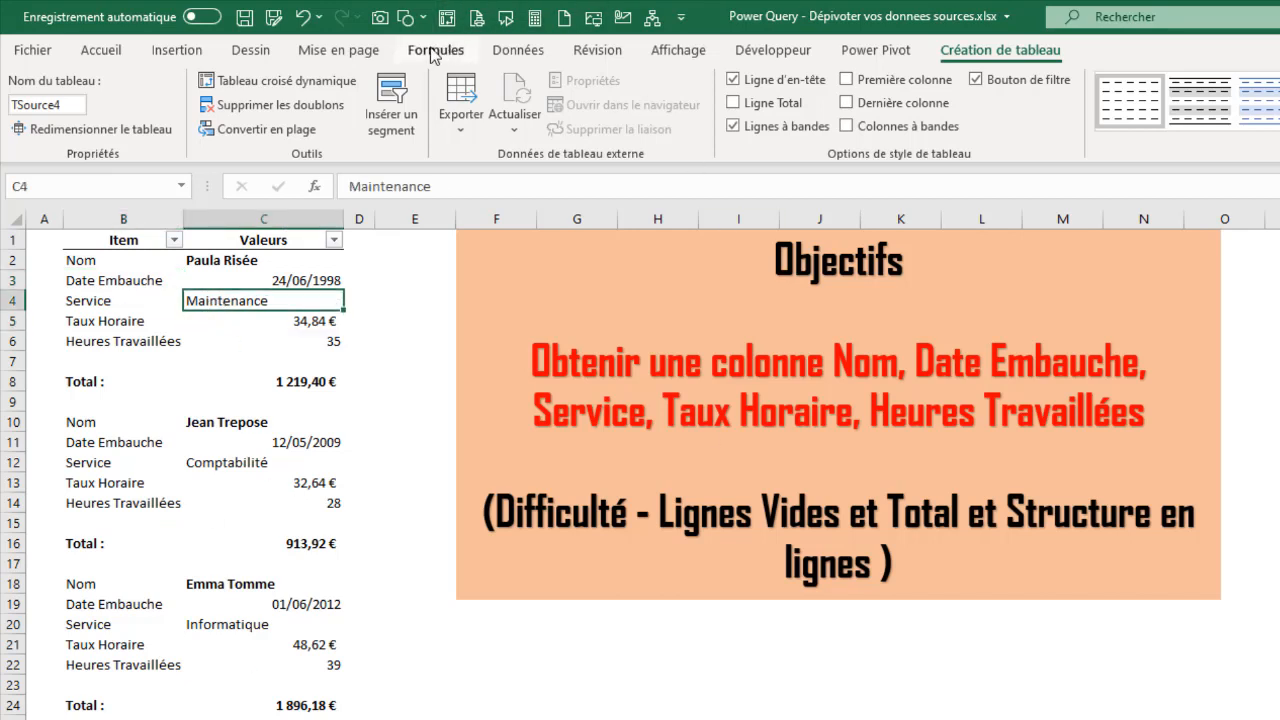
click(515, 52)
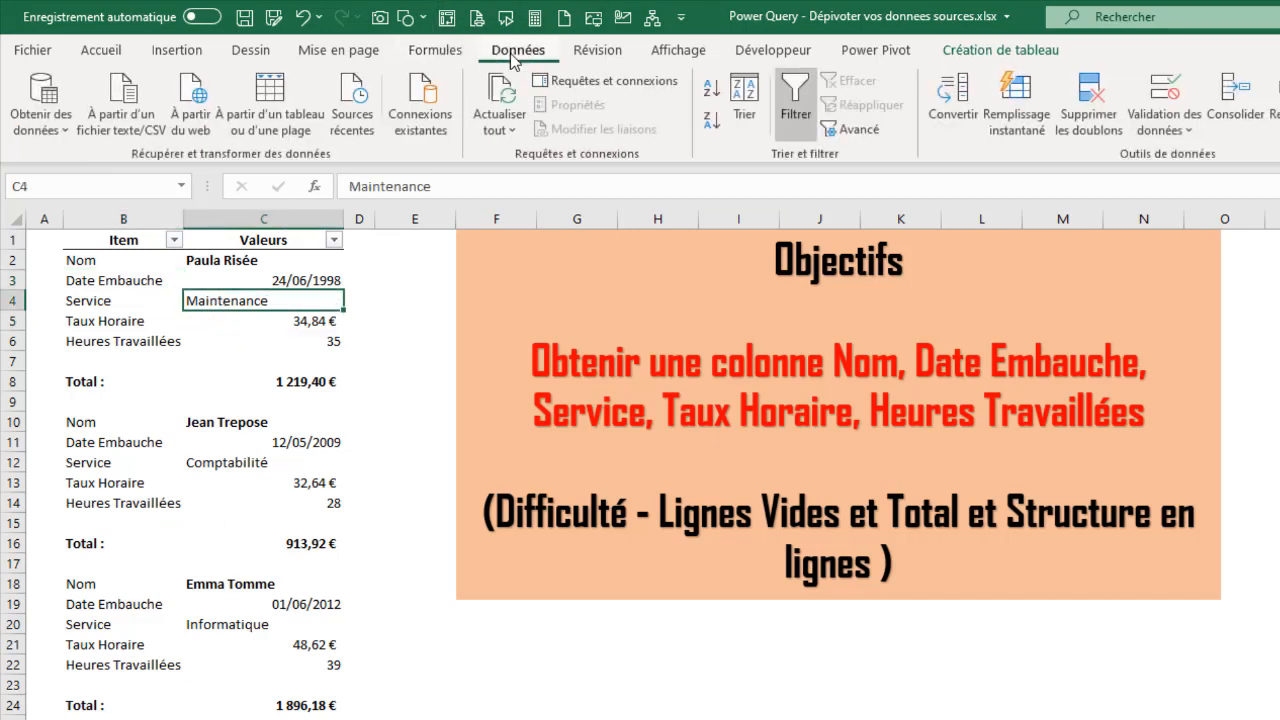
click(278, 108)
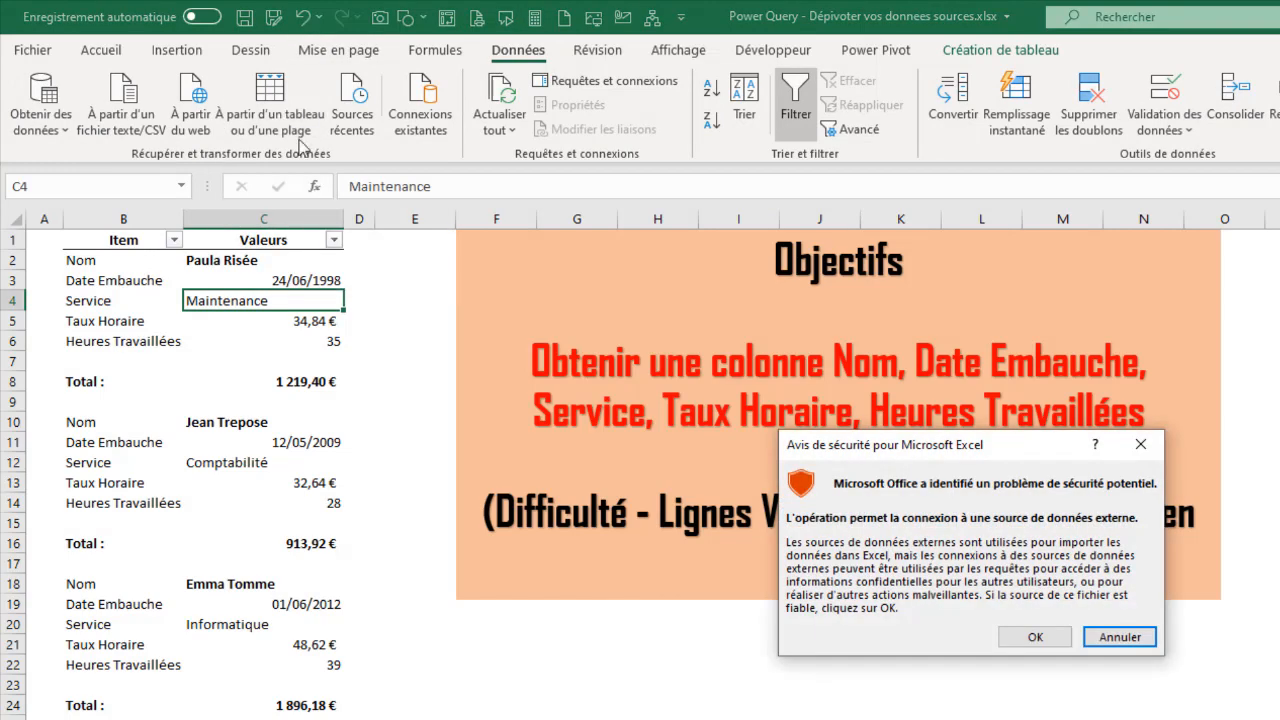
click(1030, 637)
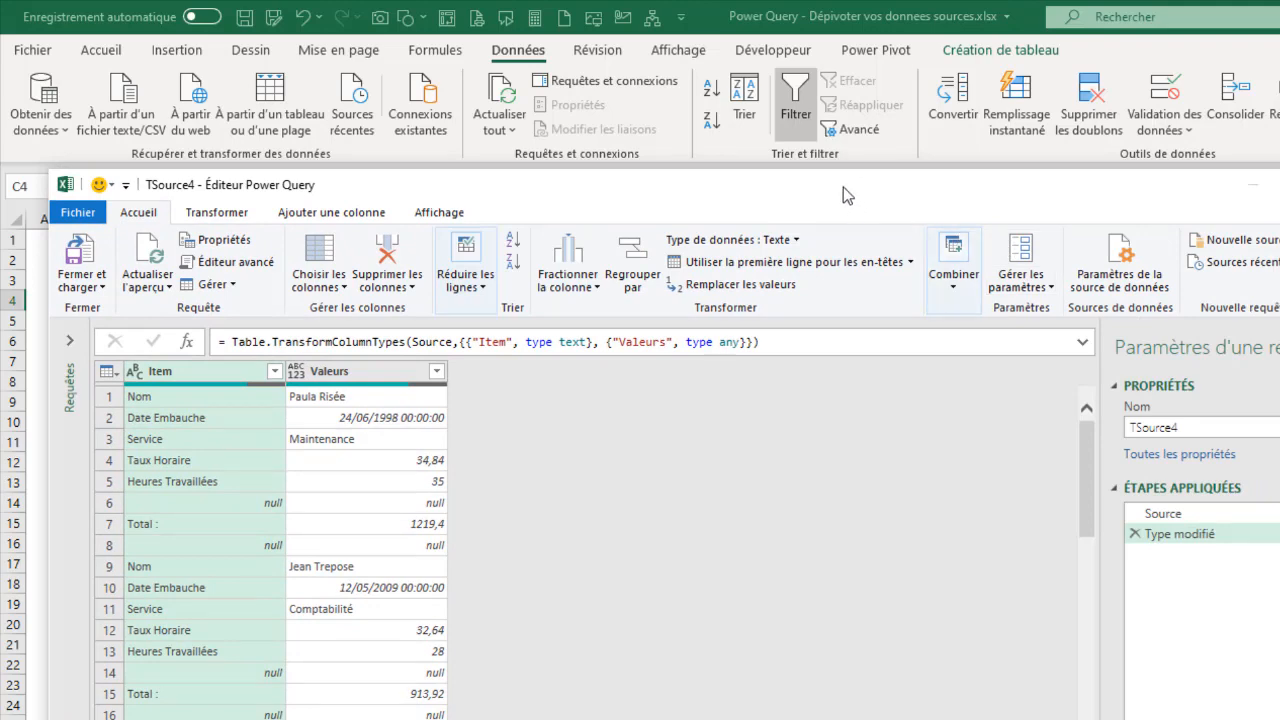
- Reposition the Power Query Editor window and view the query's Source step
mouse_move(843, 187)
mouse_down()
mouse_move(865, 188)
mouse_move(829, 180)
mouse_move(820, 134)
mouse_move(820, 177)
mouse_up()
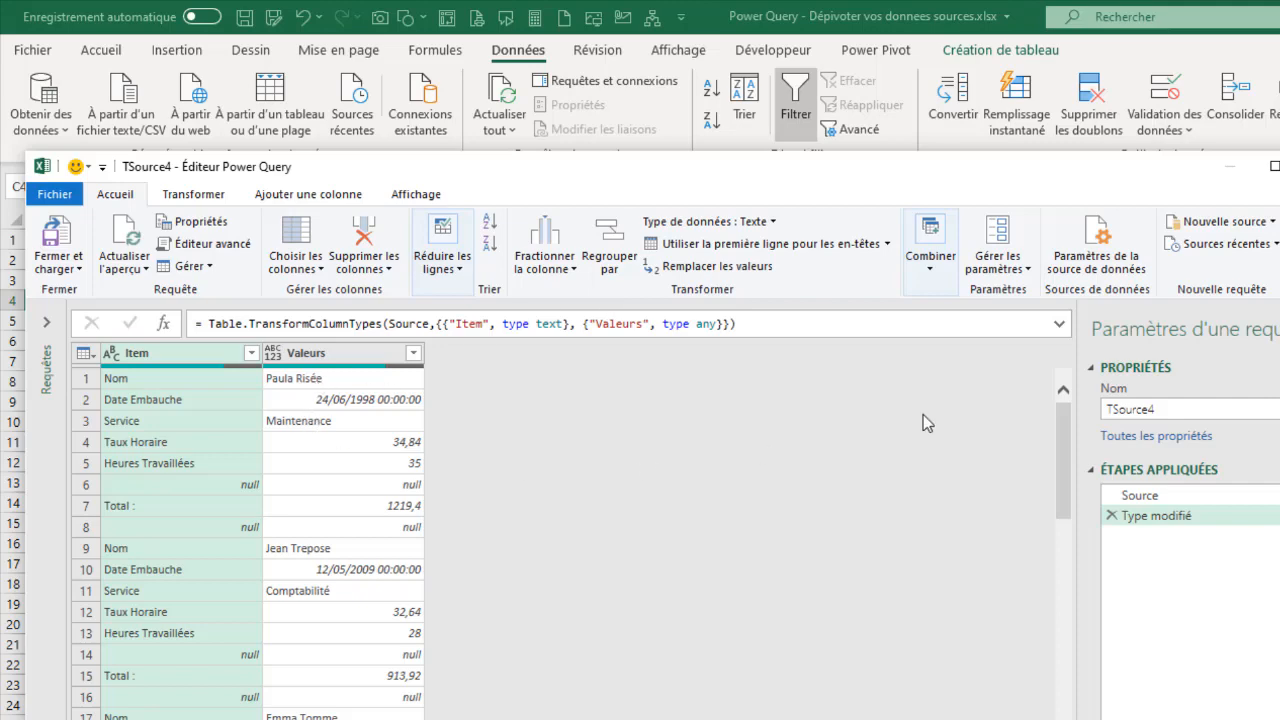
click(1145, 494)
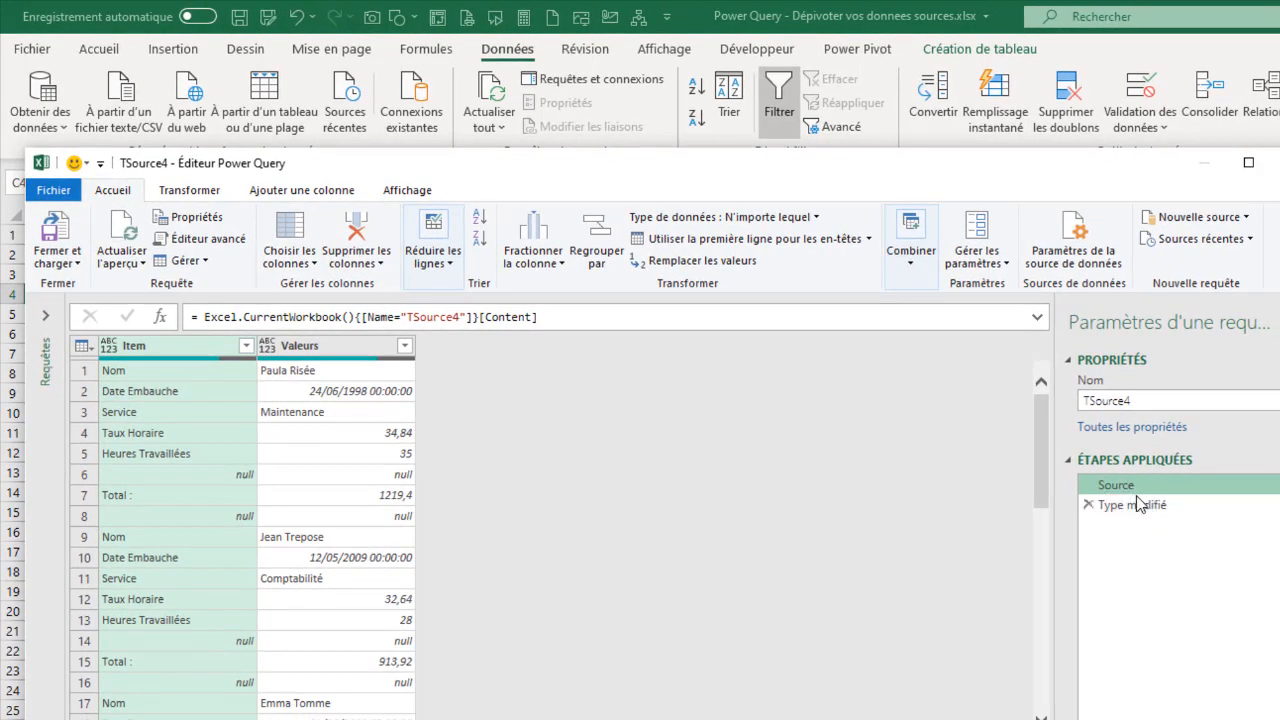
- Remove the query's Type modifié step and rename the query RapportFinal4
click(1165, 517)
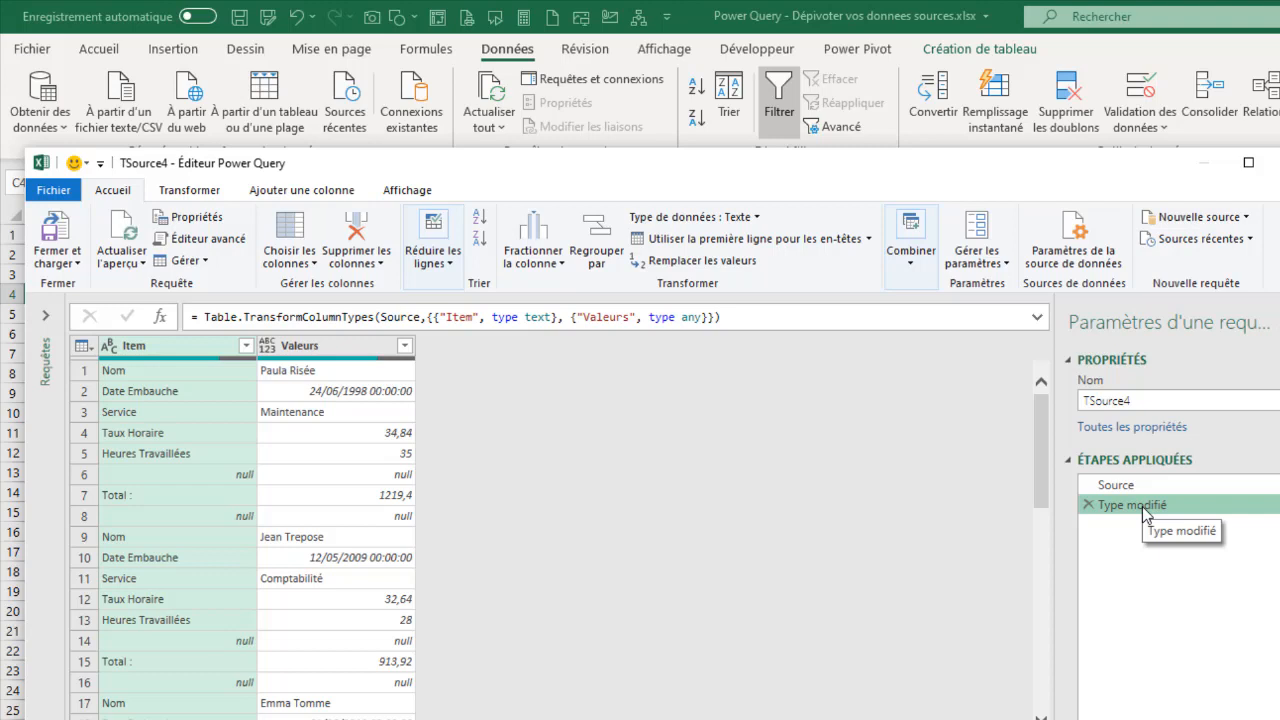
click(1088, 505)
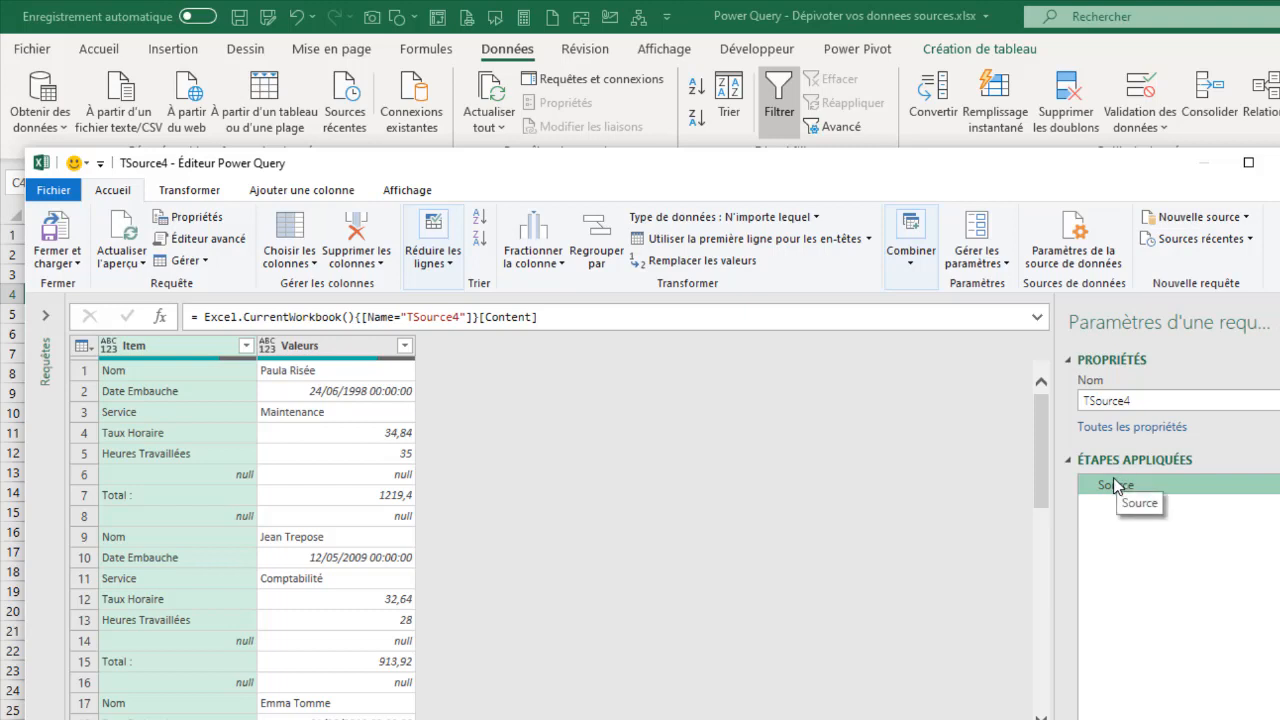
click(1150, 403)
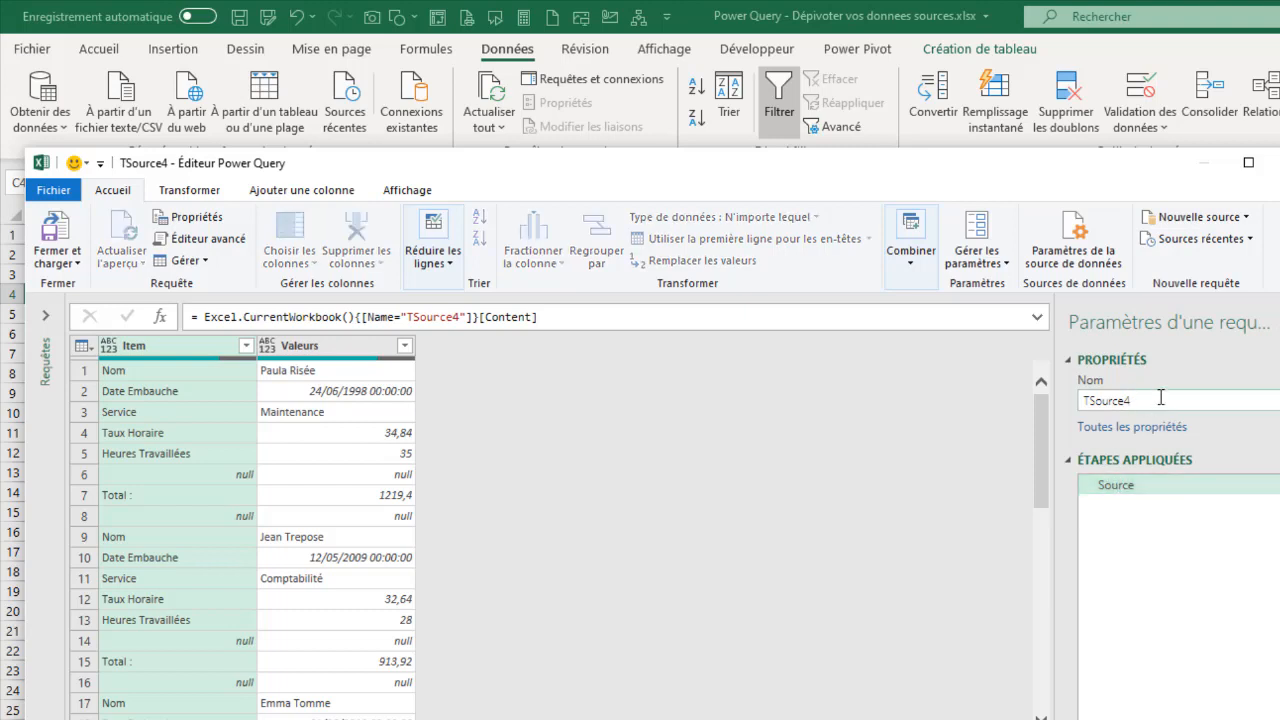
key(ctrl+a)
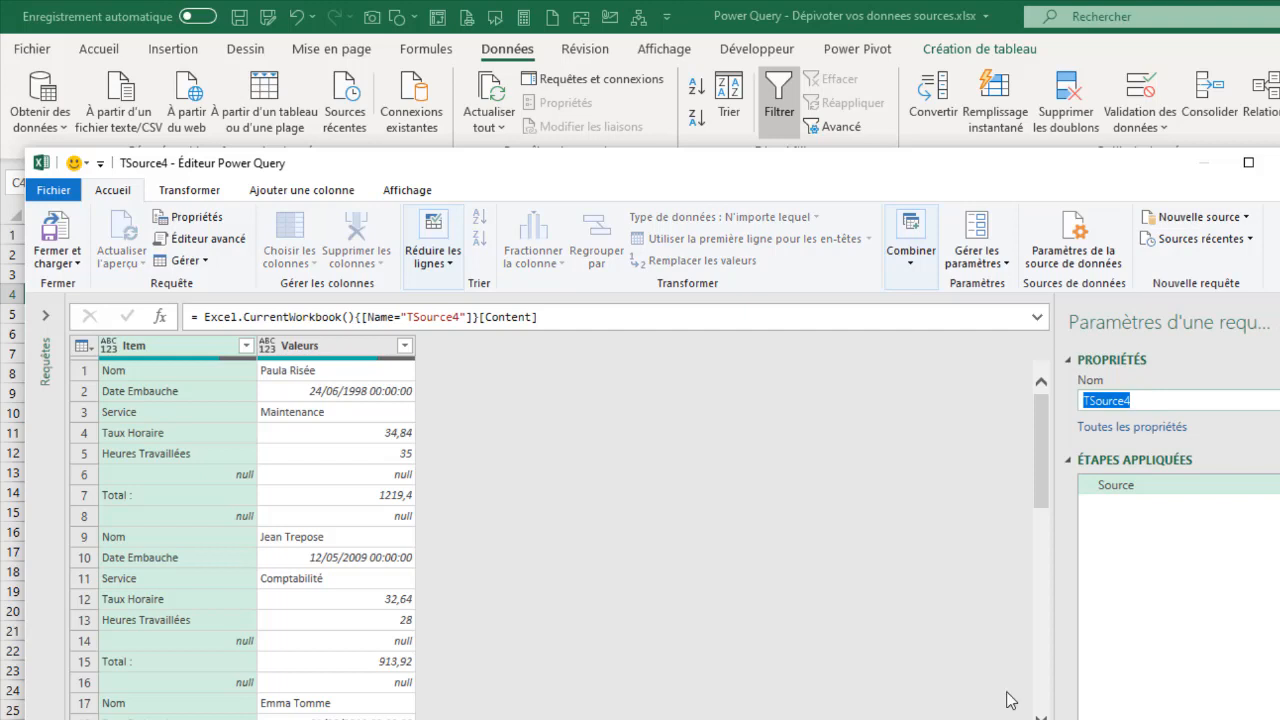
text(RapportFinal4)
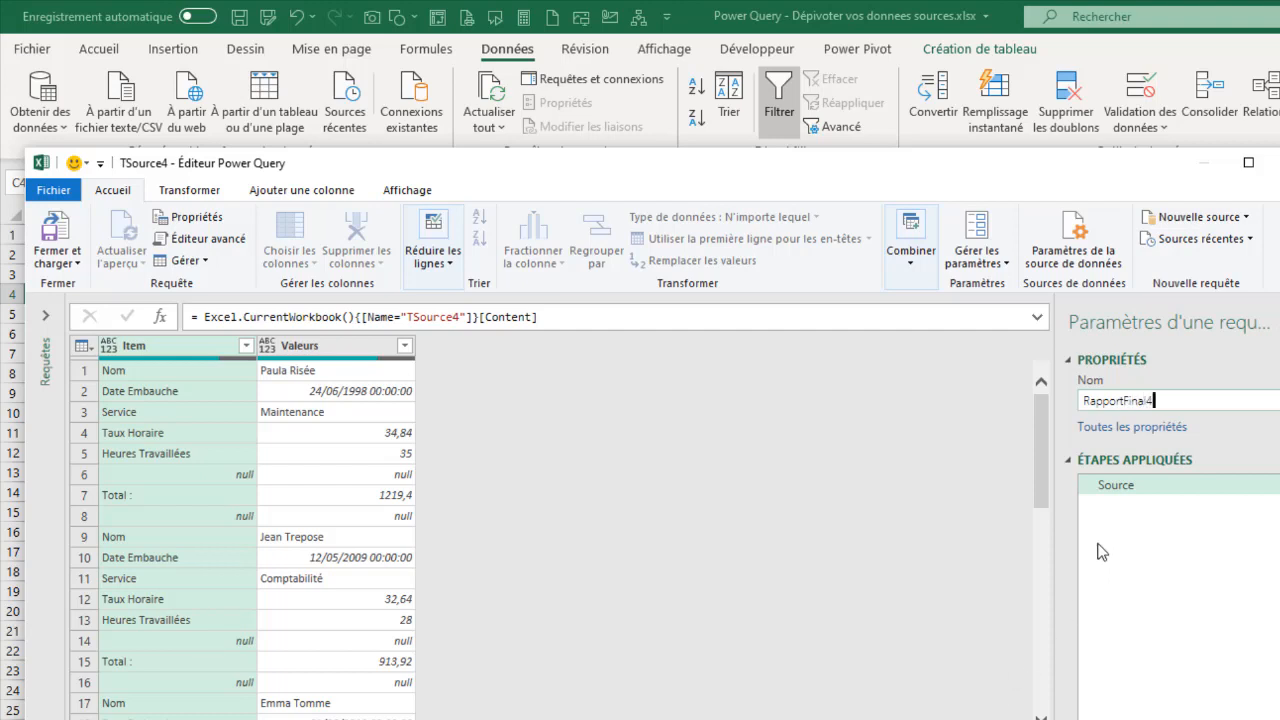
click(44, 312)
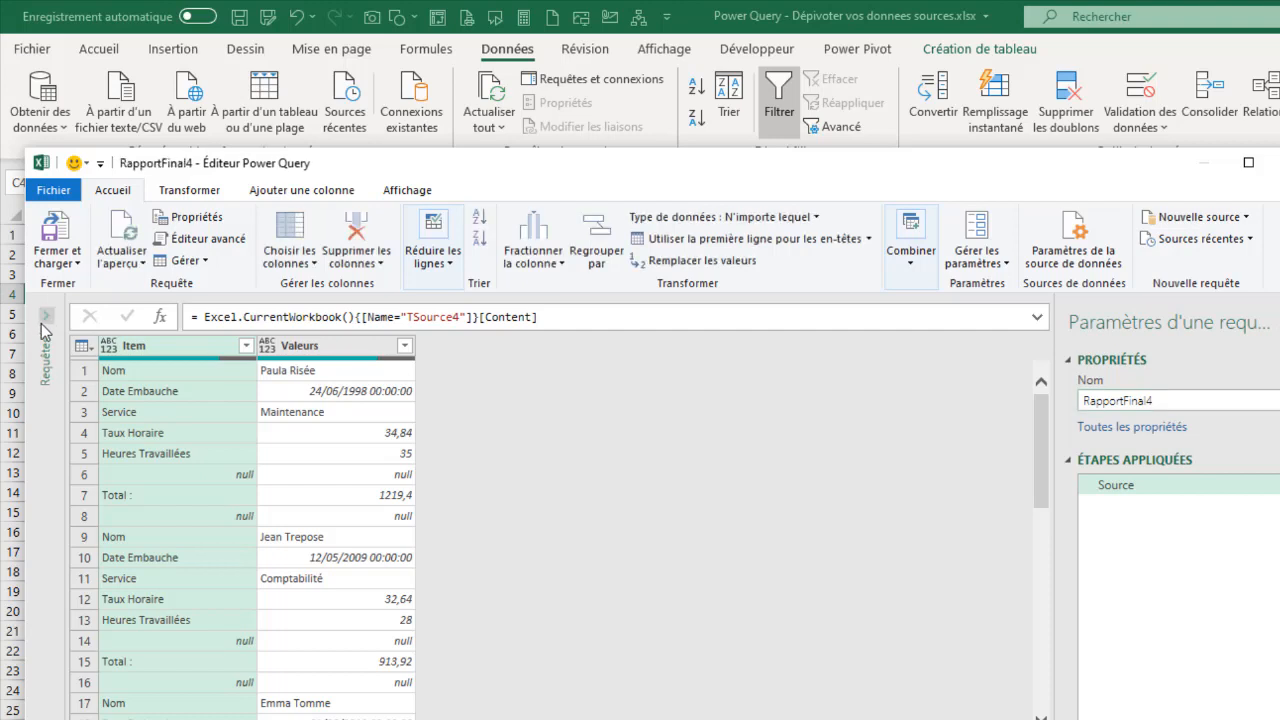
click(44, 318)
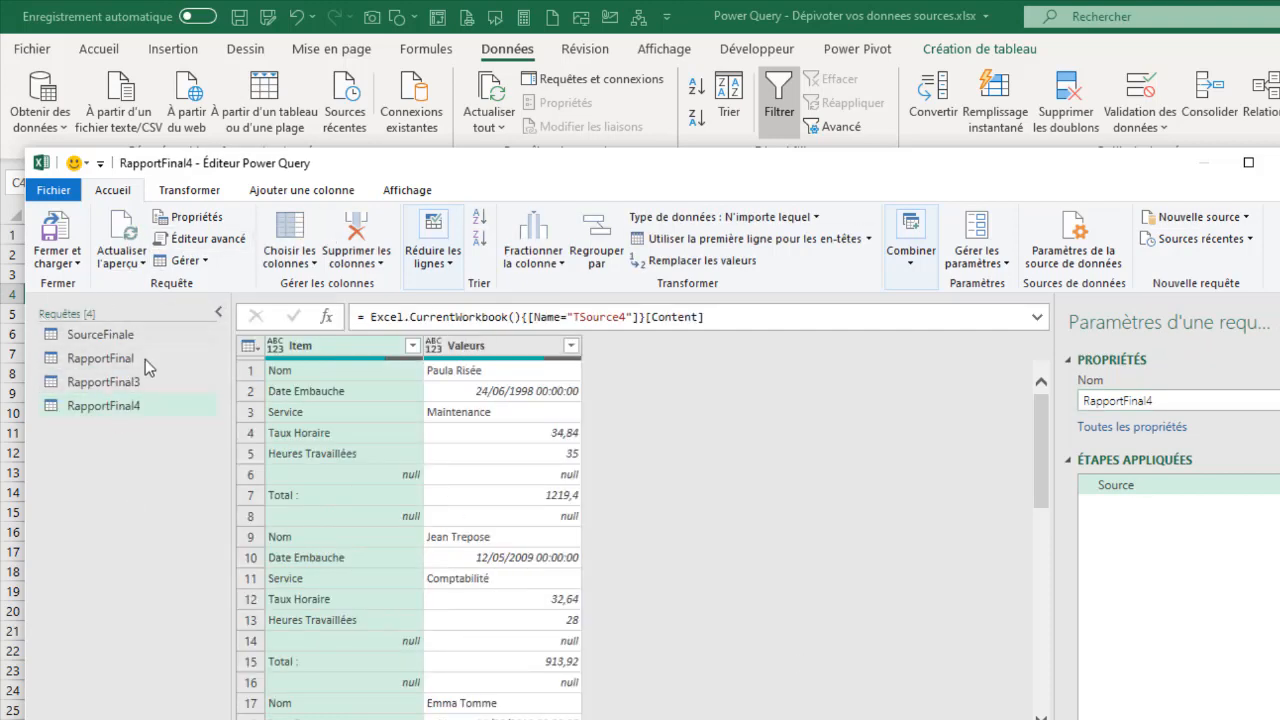
click(218, 312)
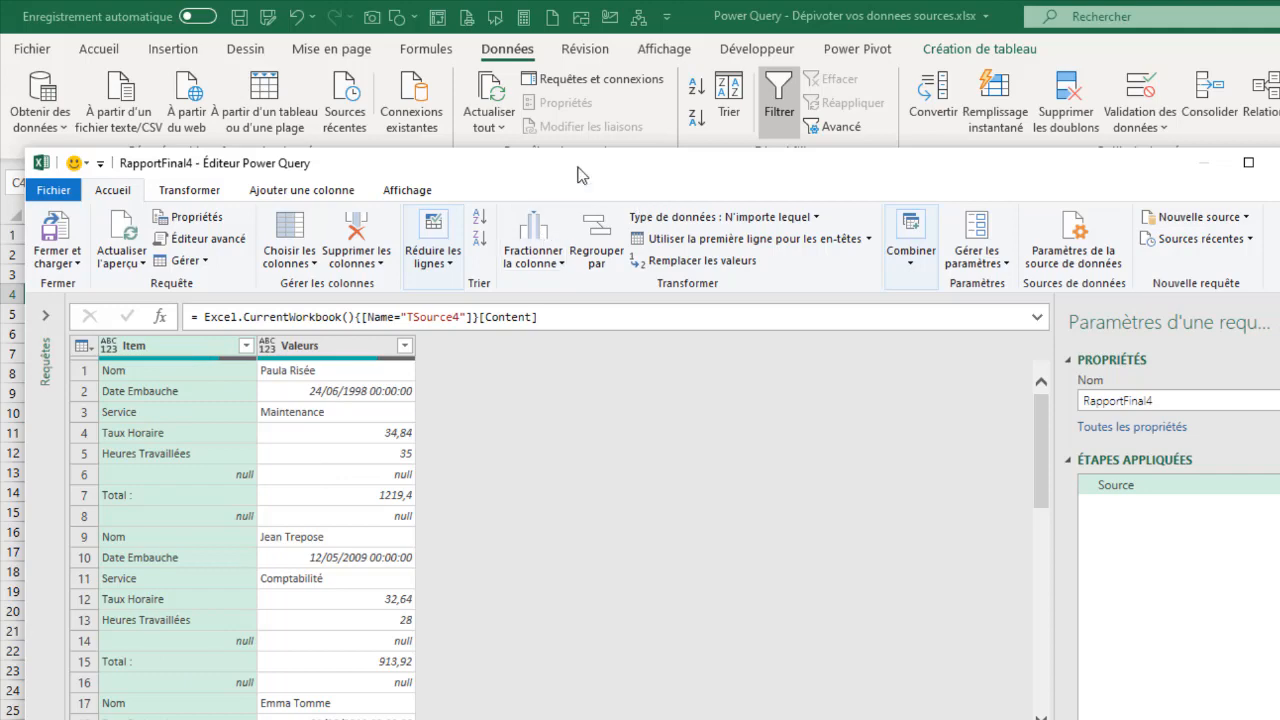
- Compare the query's Item and Valeurs rows, including empty and Total rows, with the source records on the worksheet
drag(580, 172, 570, 121)
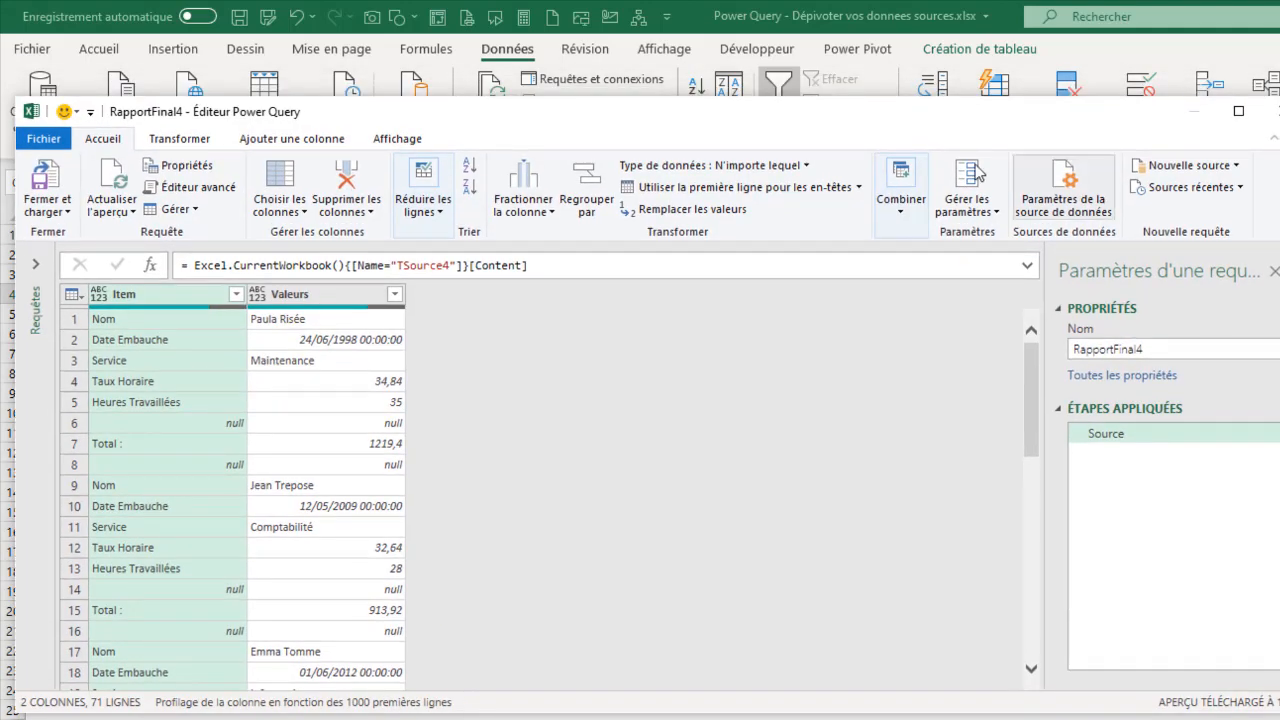
drag(841, 123, 844, 218)
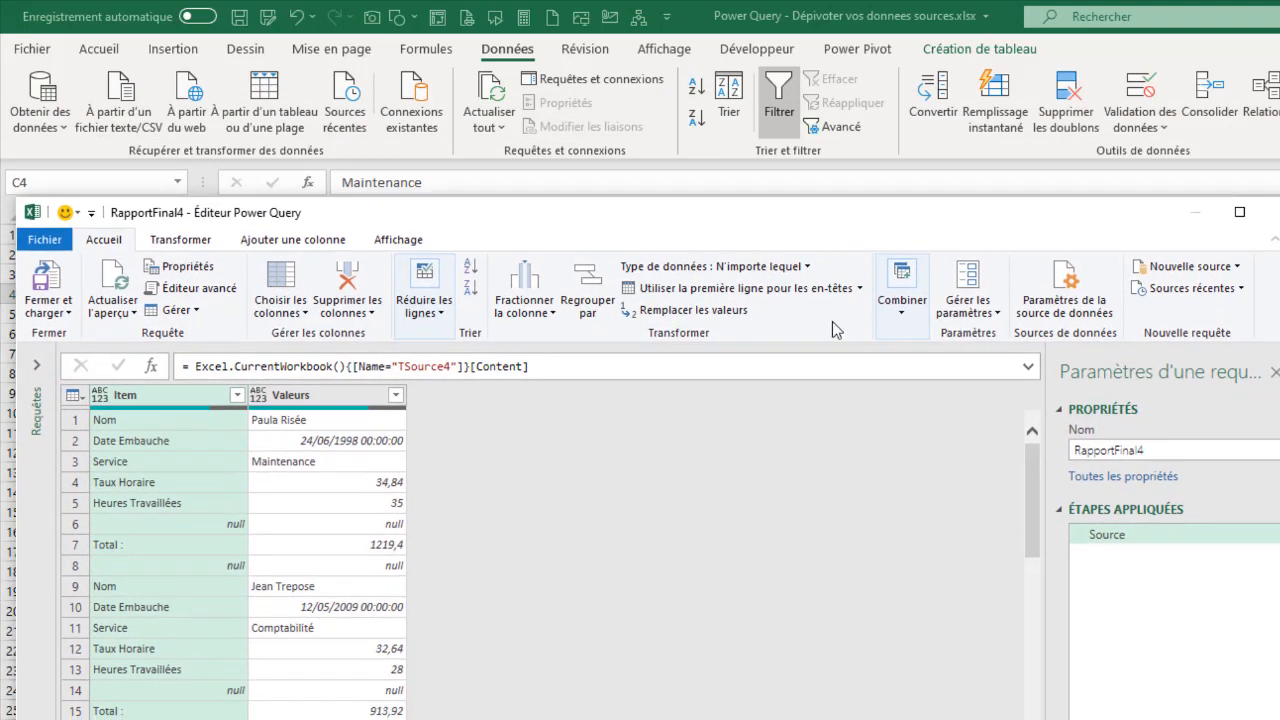
drag(717, 212, 725, 208)
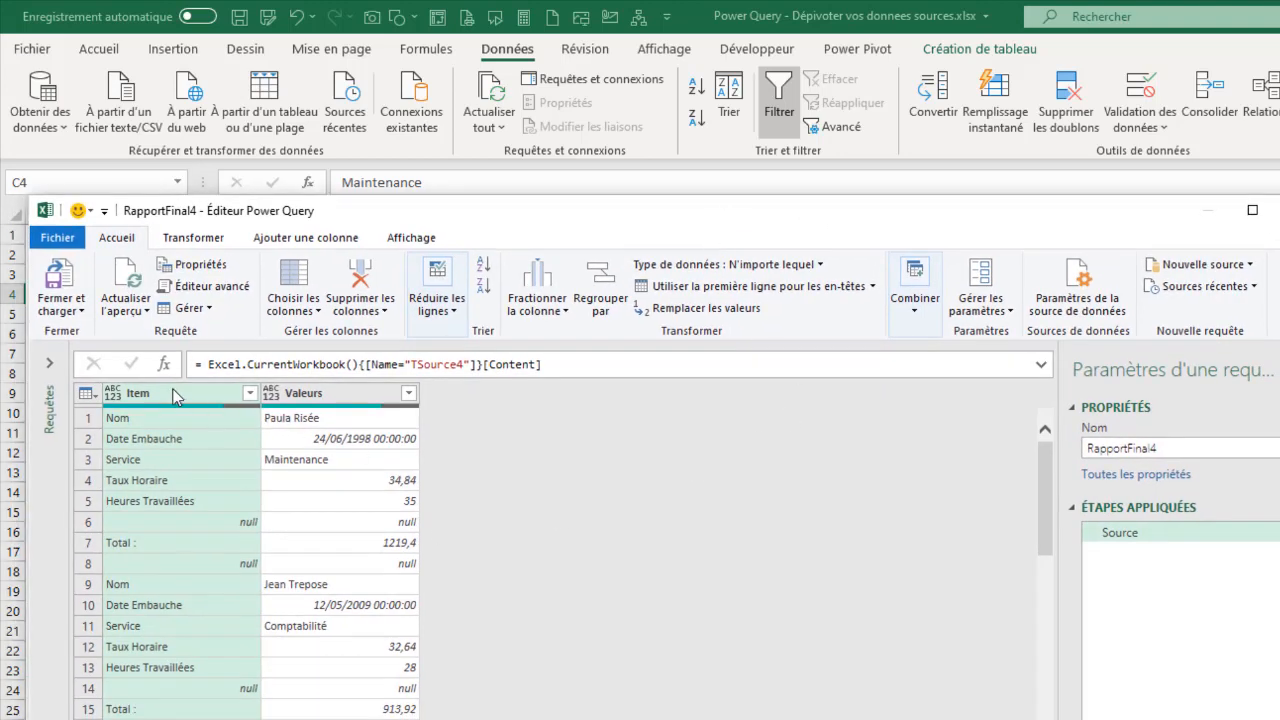
scroll(183, 457, down, 6)
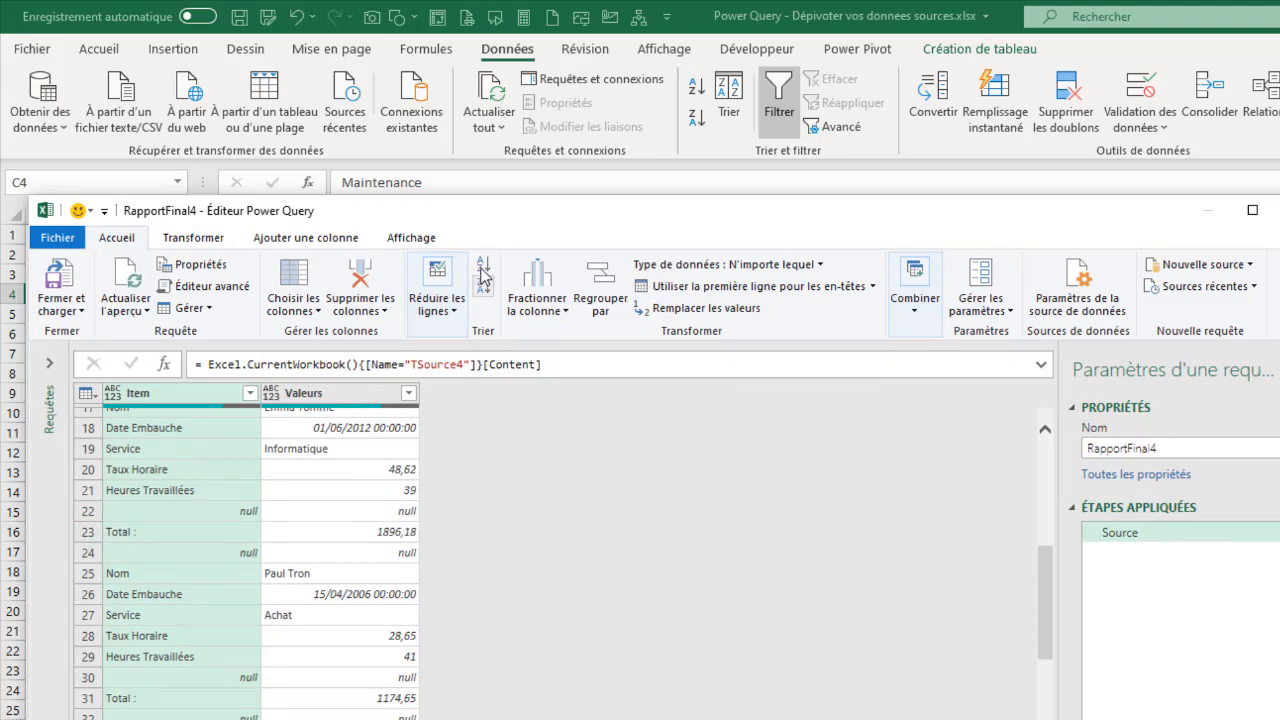
drag(491, 217, 793, 252)
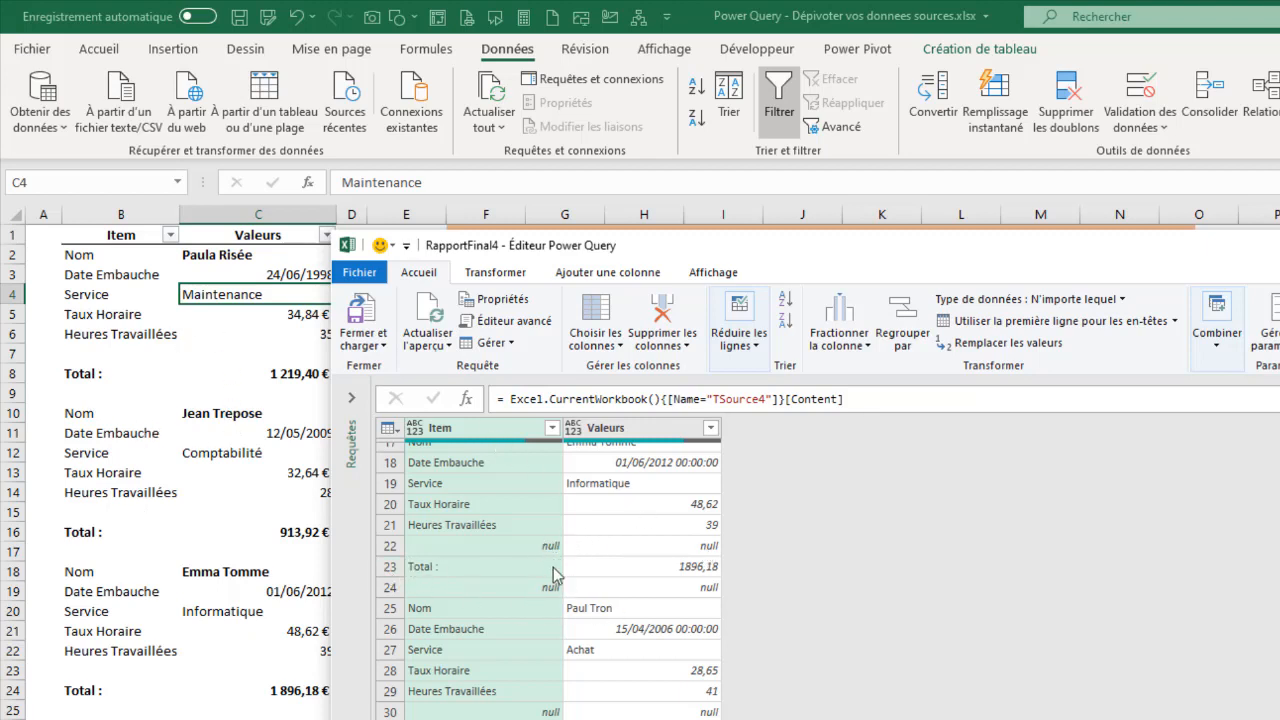
drag(932, 250, 629, 230)
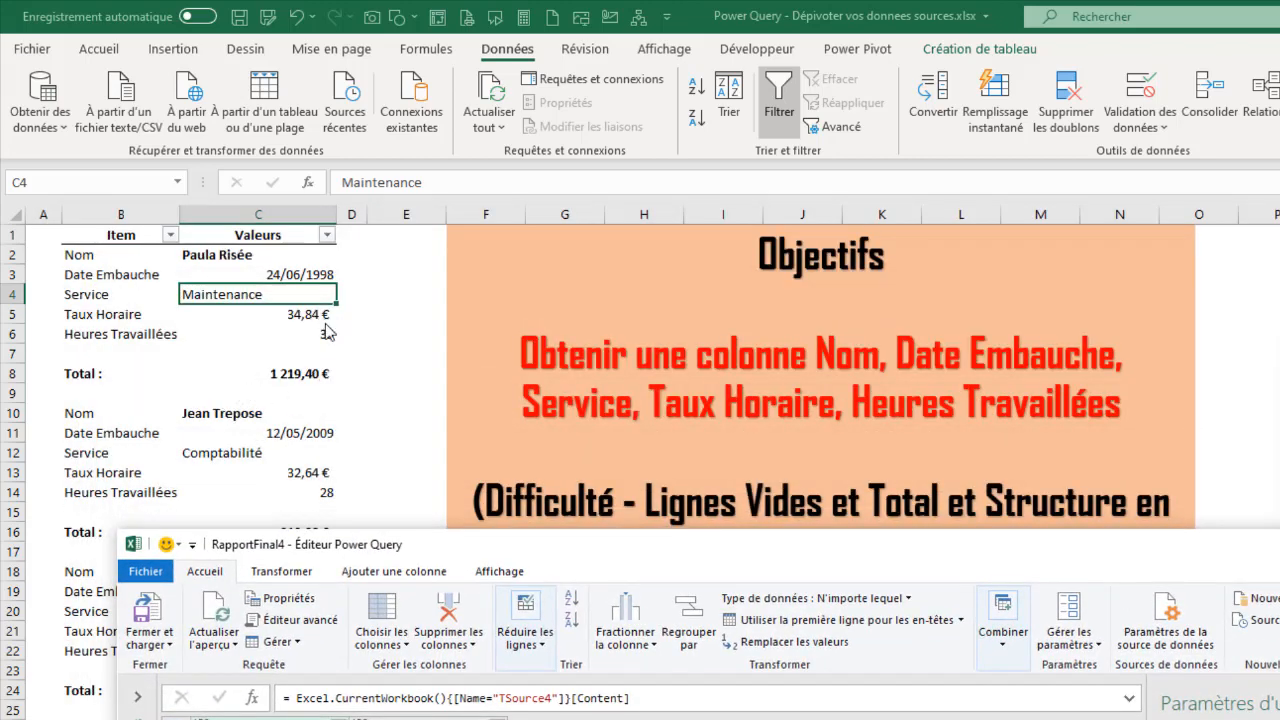
drag(638, 548, 590, 220)
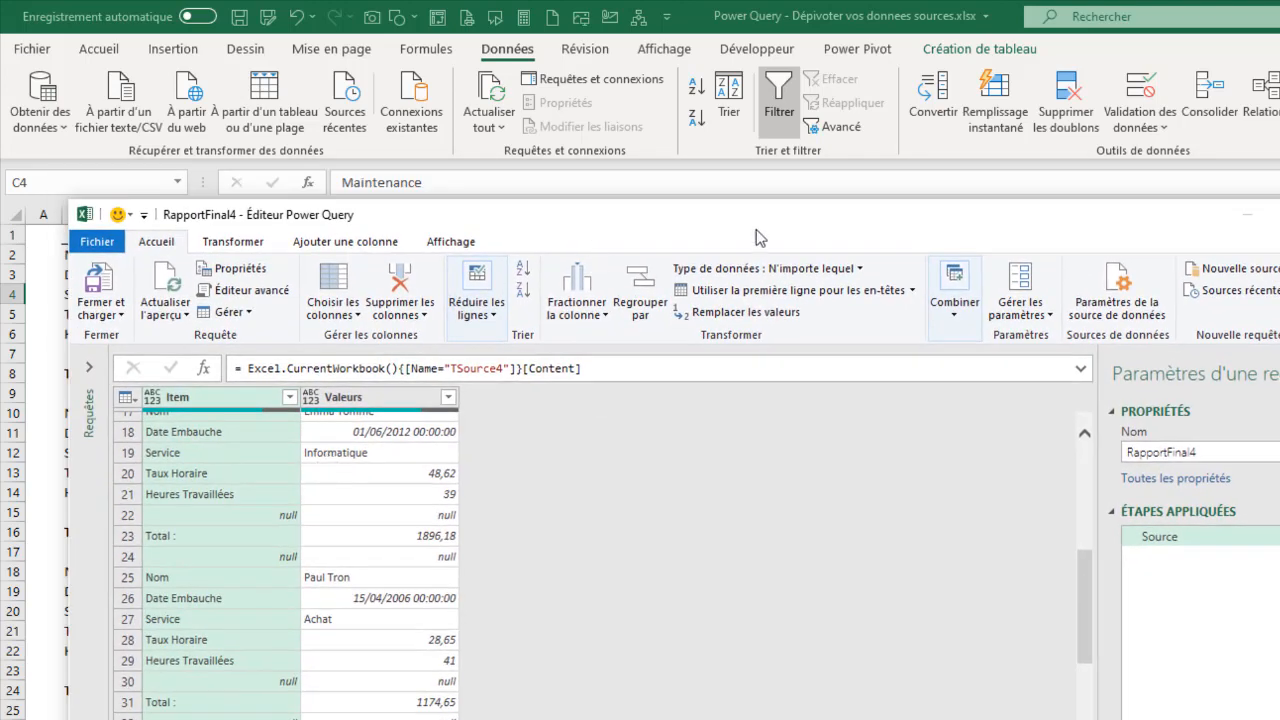
drag(703, 231, 700, 206)
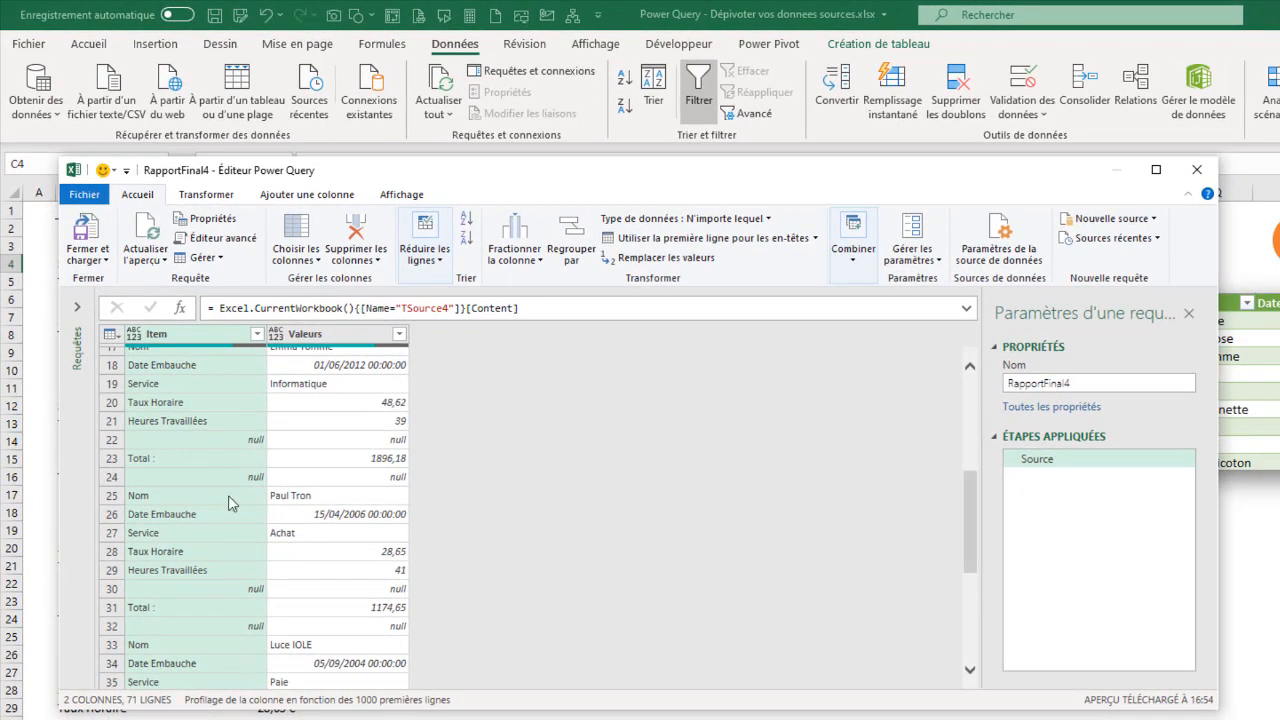
- Filter the Item column to exclude the (null) and "Total :" values, and check the remaining rows
click(257, 334)
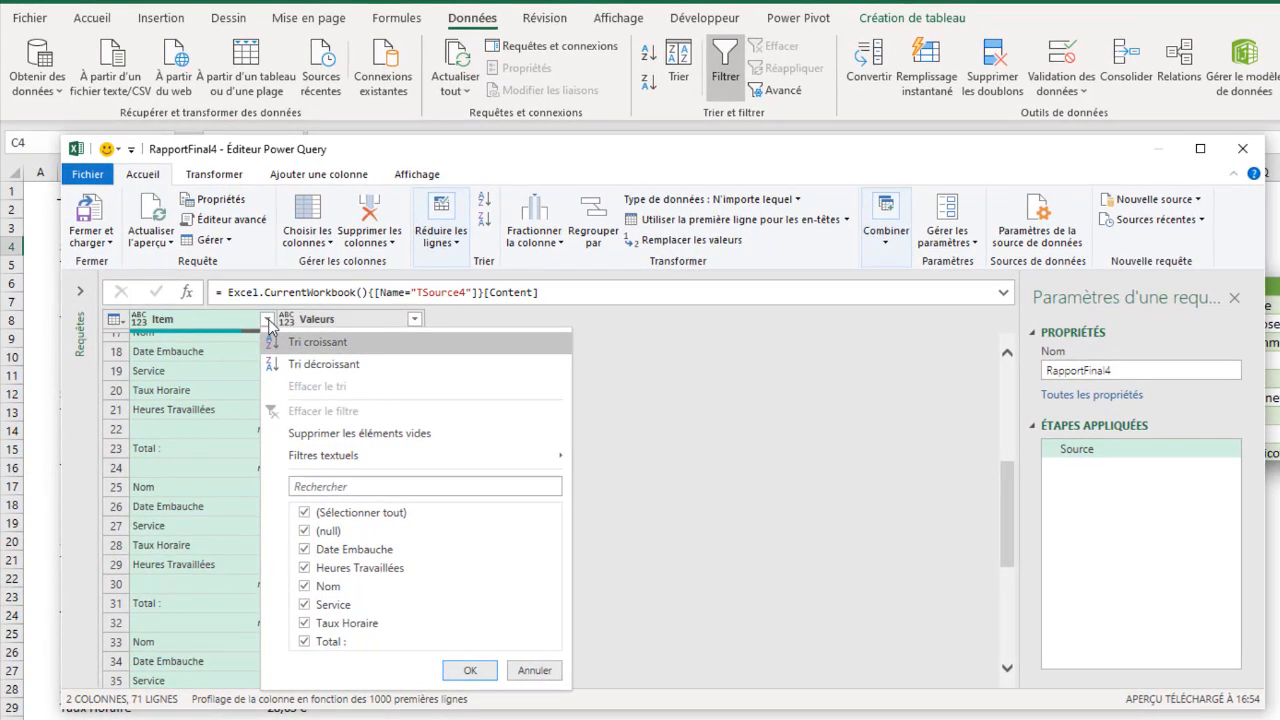
click(305, 531)
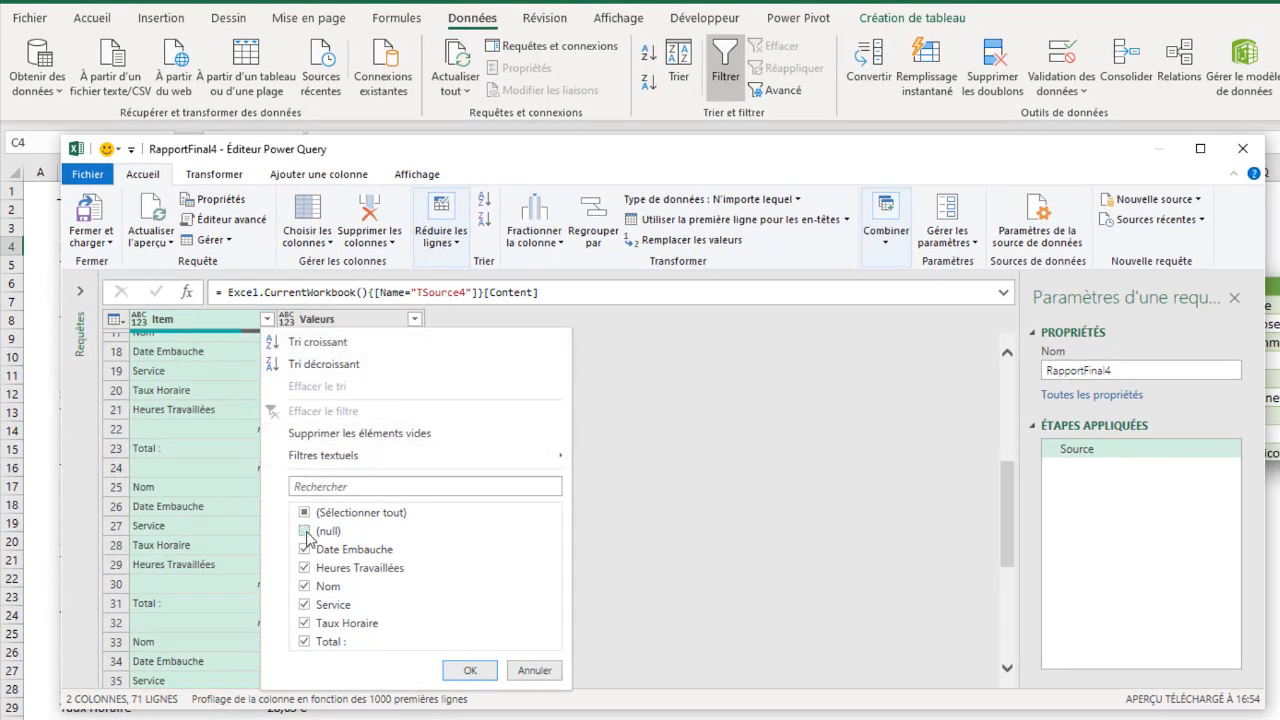
click(305, 642)
click(469, 670)
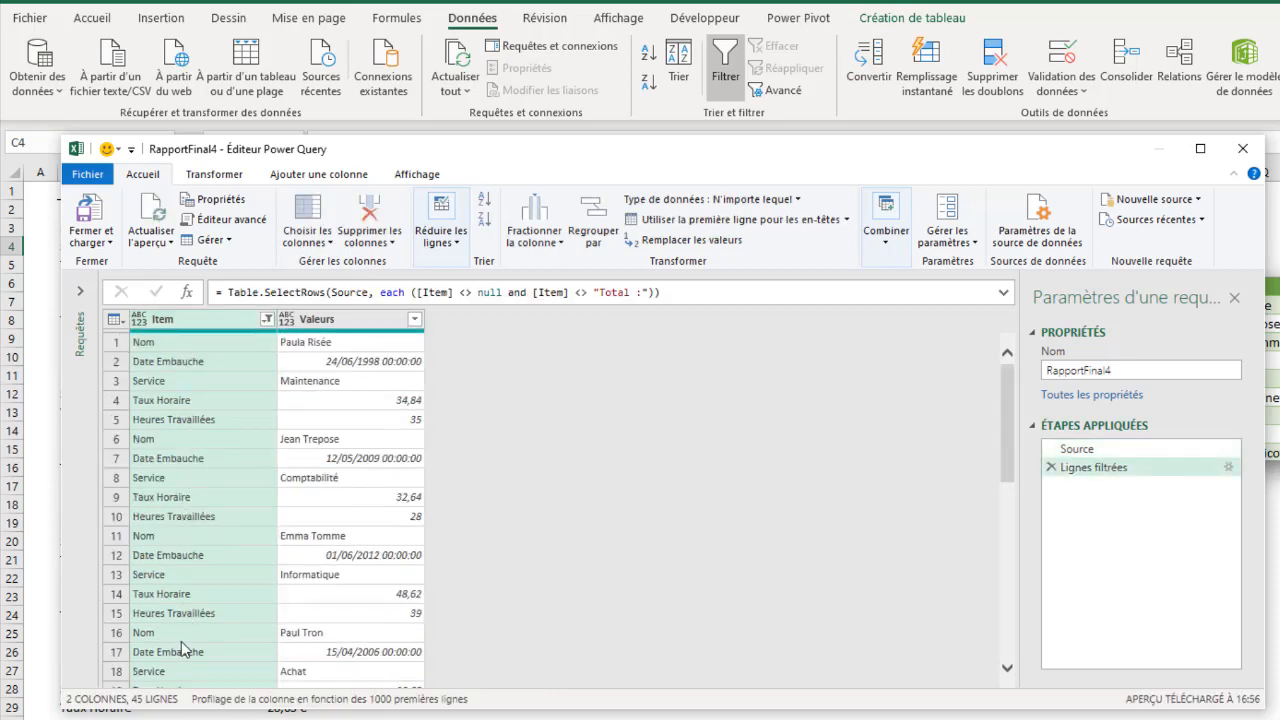
scroll(176, 512, down, 9)
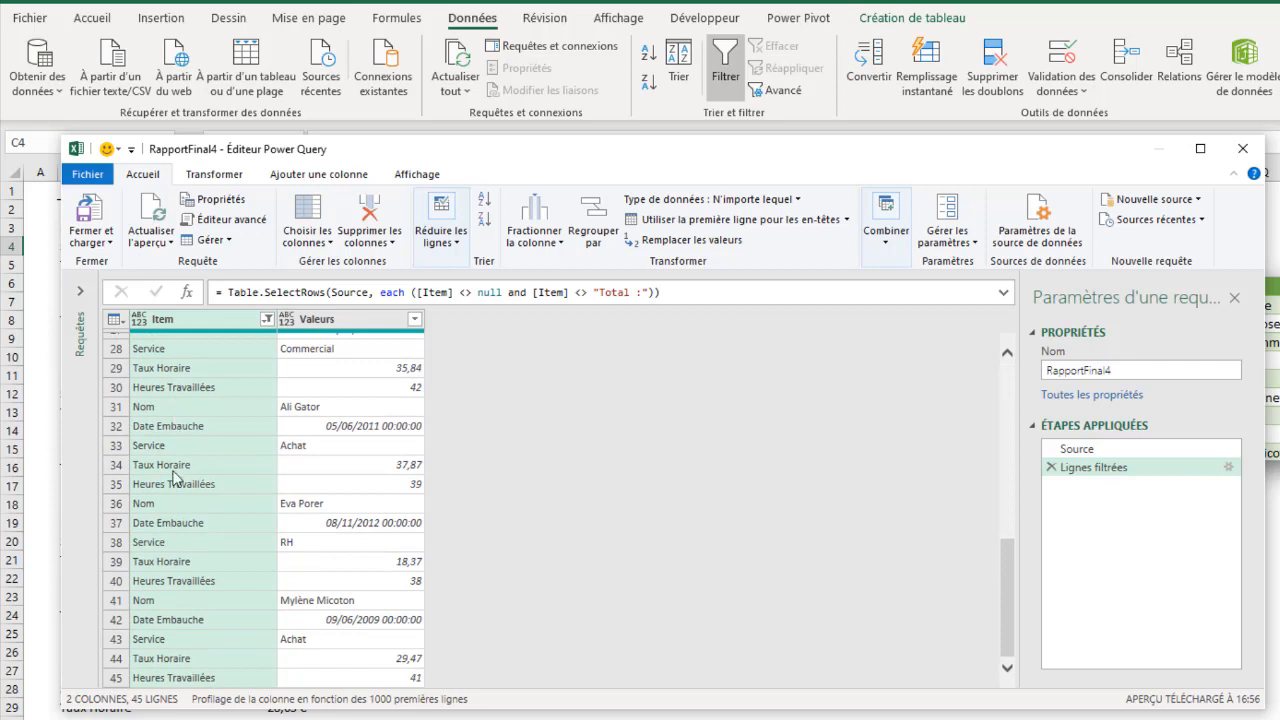
scroll(190, 560, up, 9)
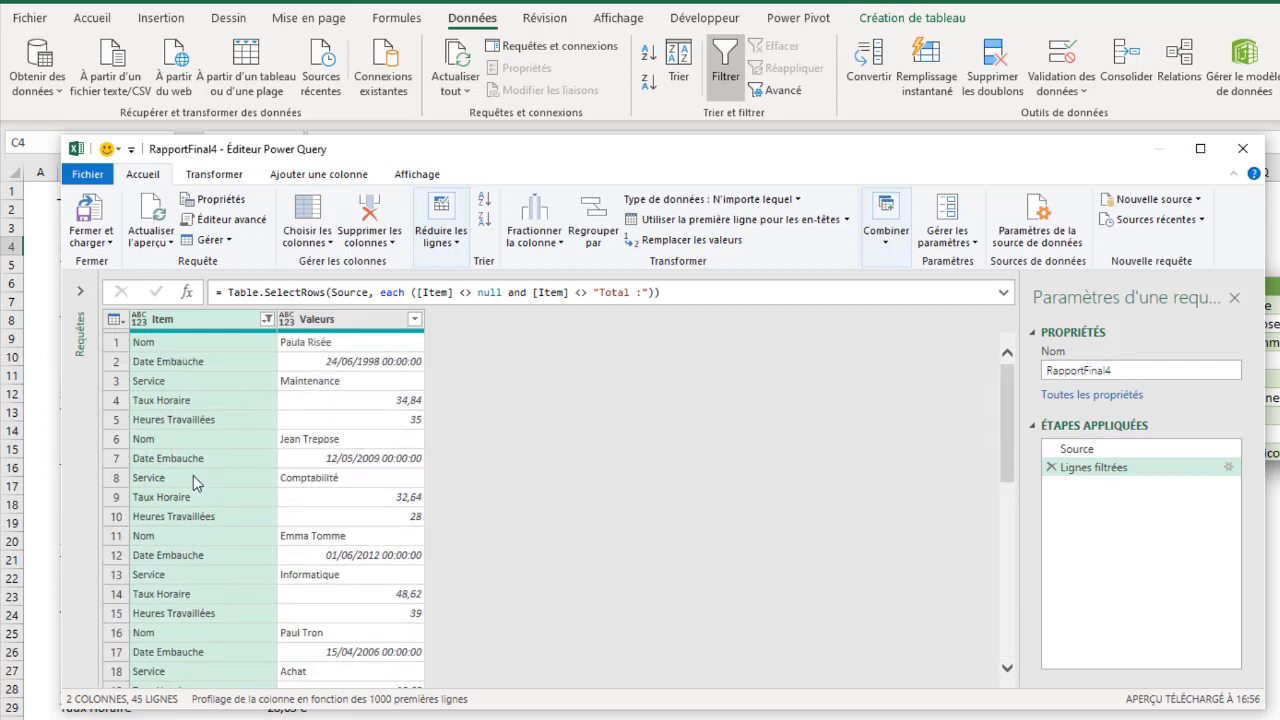
- Rename the Lignes filtrées step as FiltrerColonneItem
right_click(1083, 476)
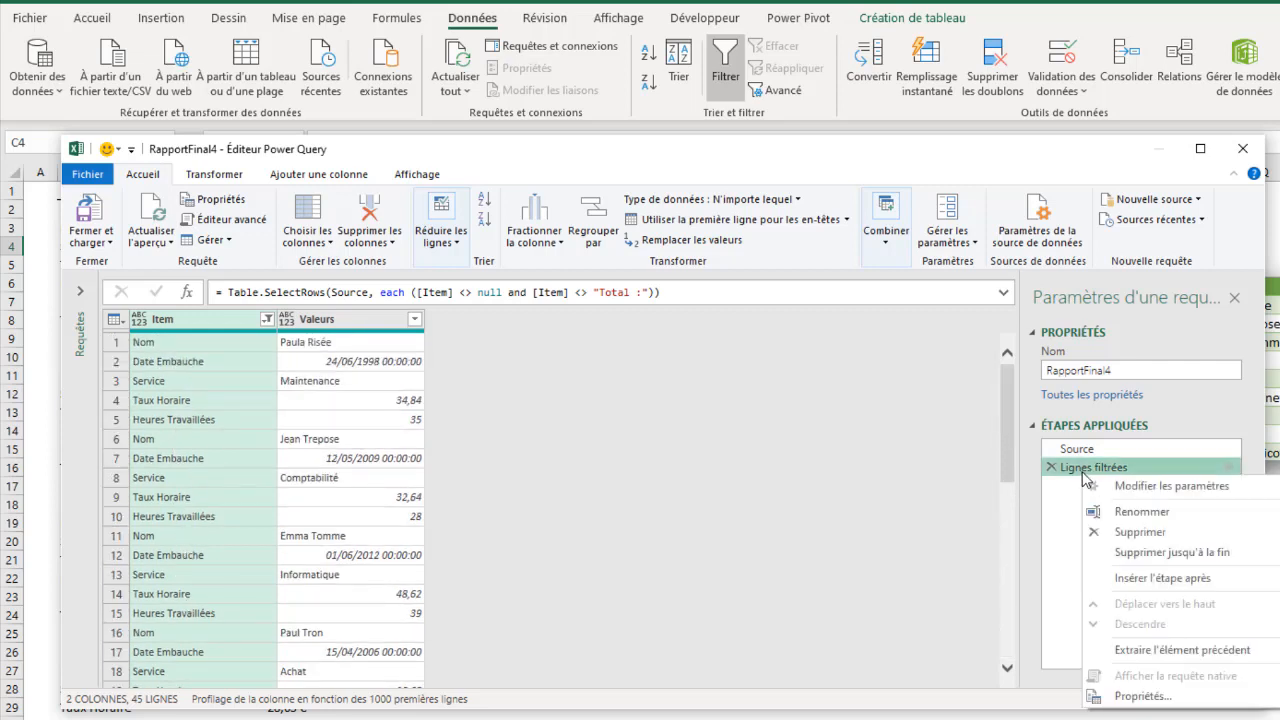
click(1140, 512)
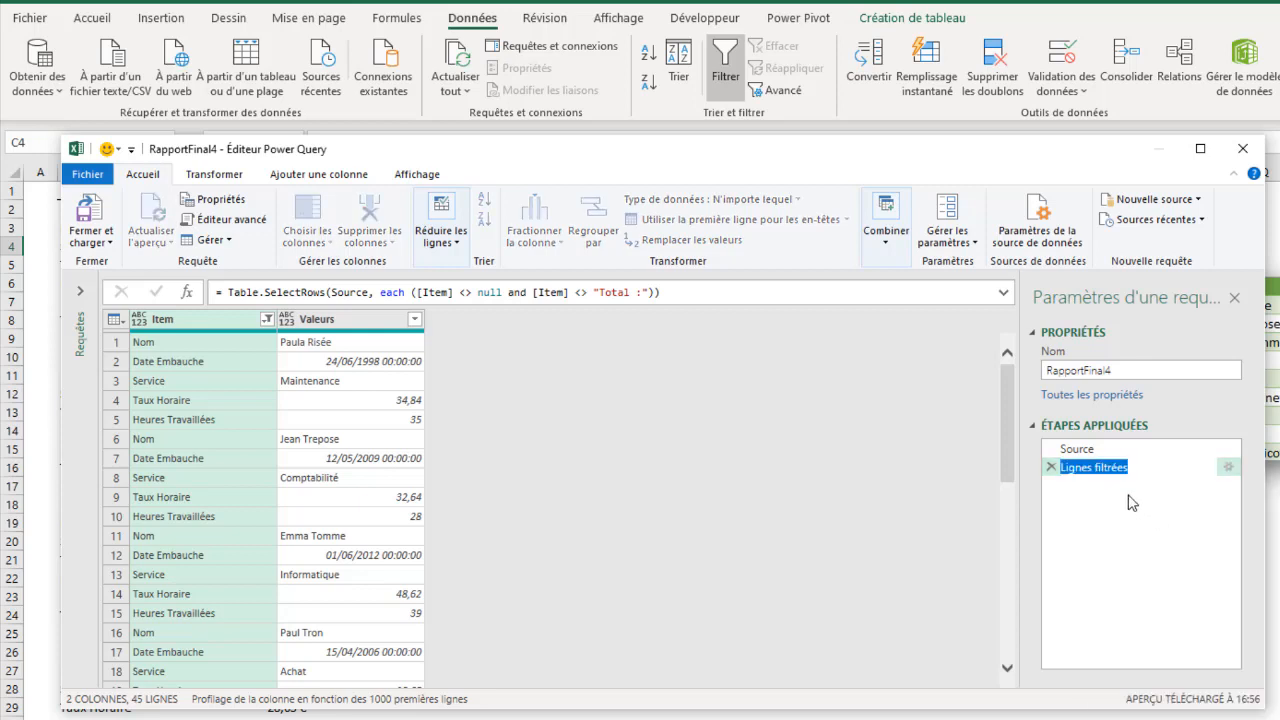
text(Filtrer)
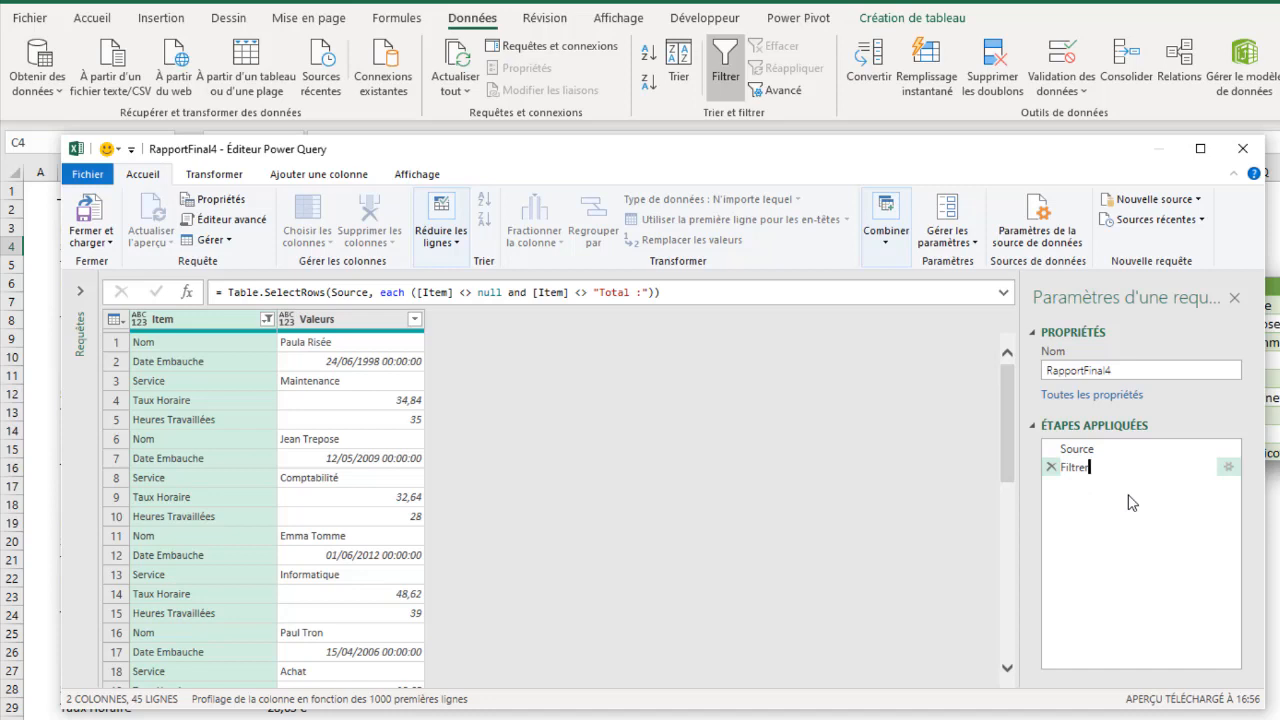
text(Colonneitem)
click(1134, 467)
key(BackSpace)
text(I)
mouse_move(881, 165)
mouse_down()
mouse_move(903, 170)
mouse_move(860, 170)
mouse_up()
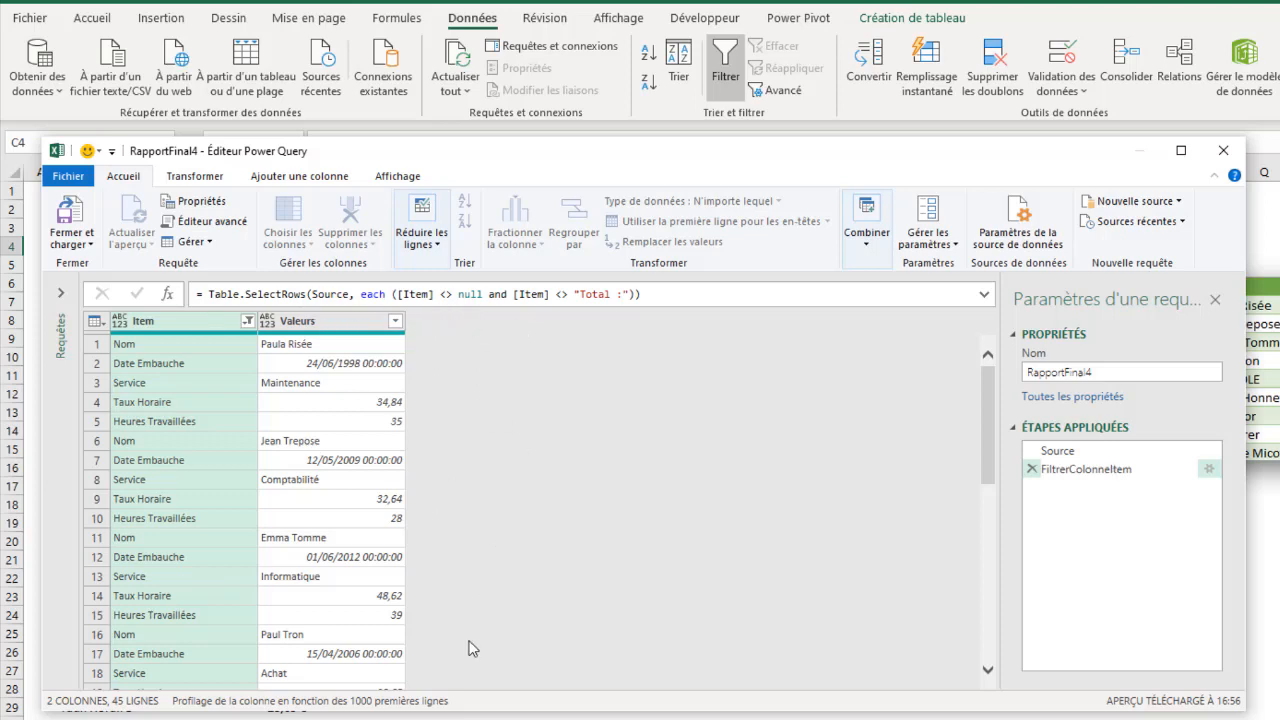
key(Return)
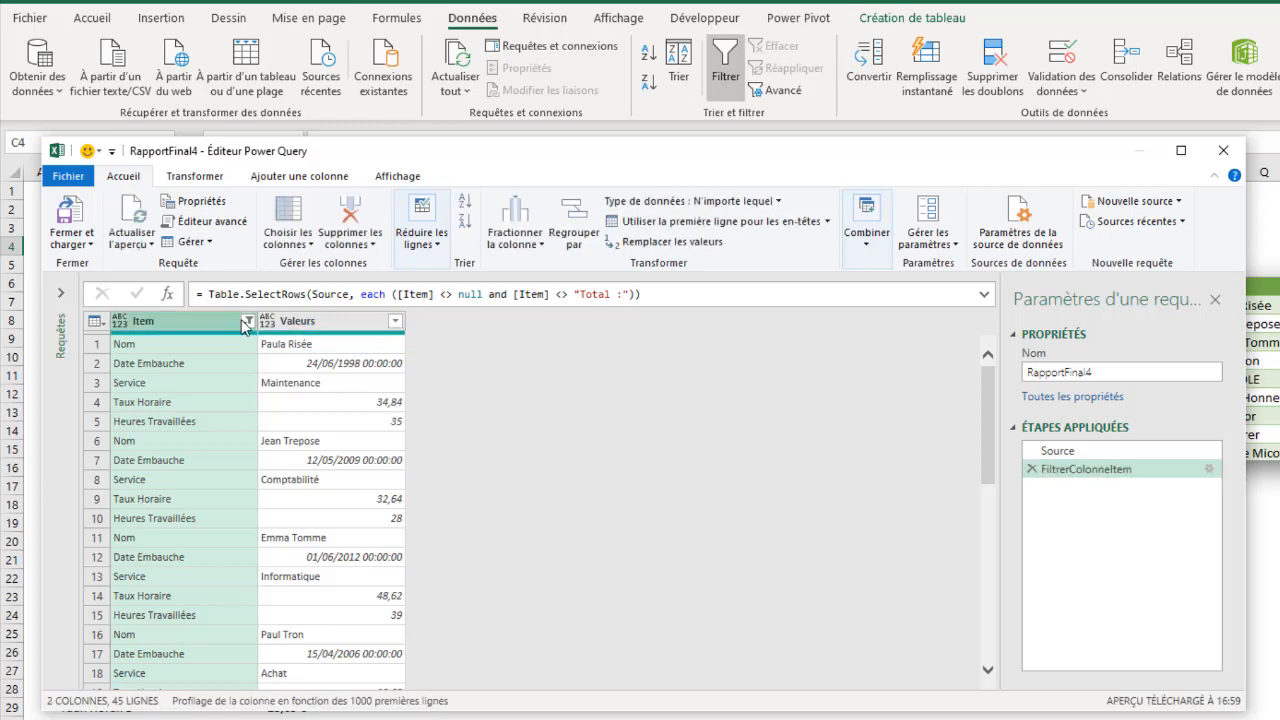
- Add an index column starting from 0 and check its numbering down to the last row
click(316, 321)
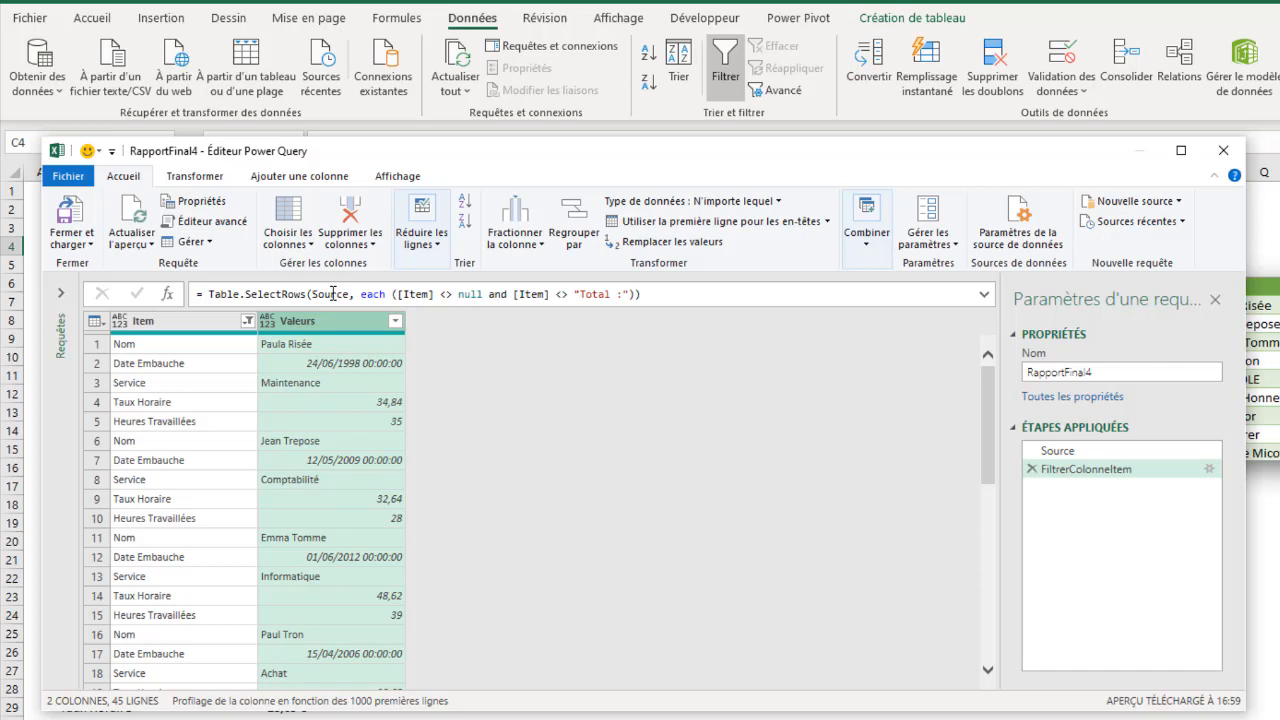
click(302, 181)
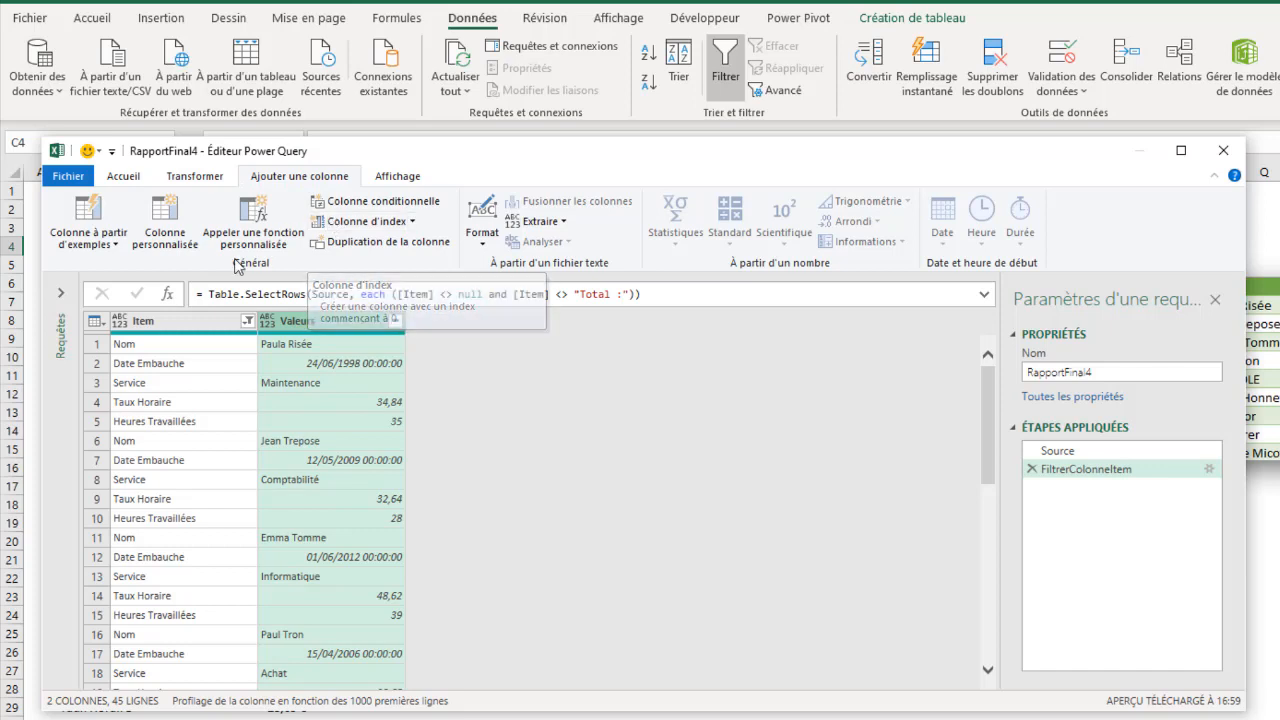
click(412, 222)
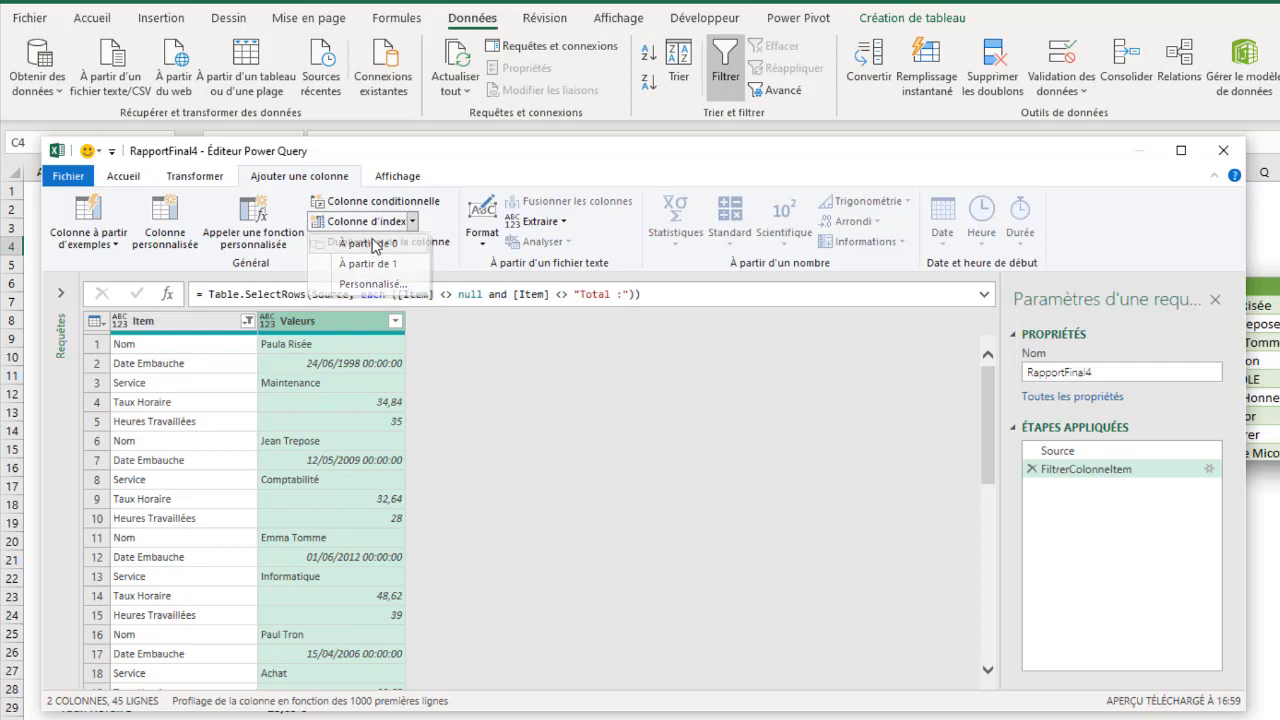
click(376, 245)
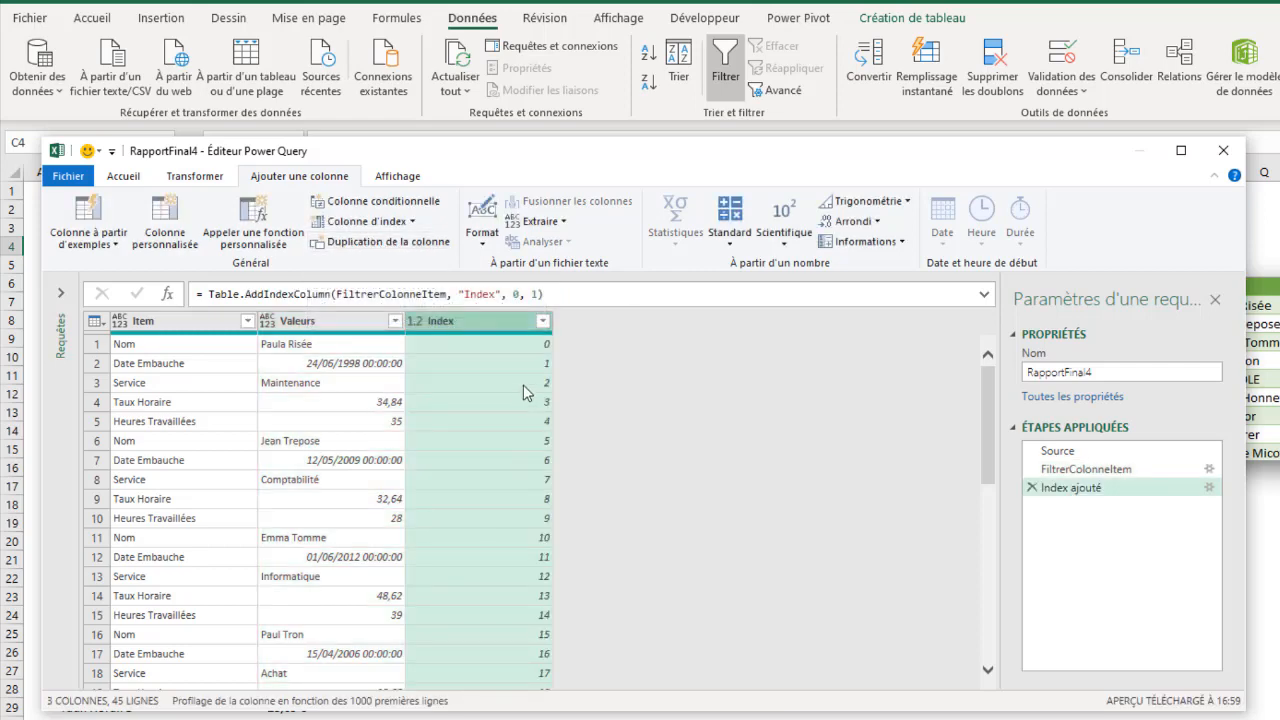
scroll(527, 348, down, 9)
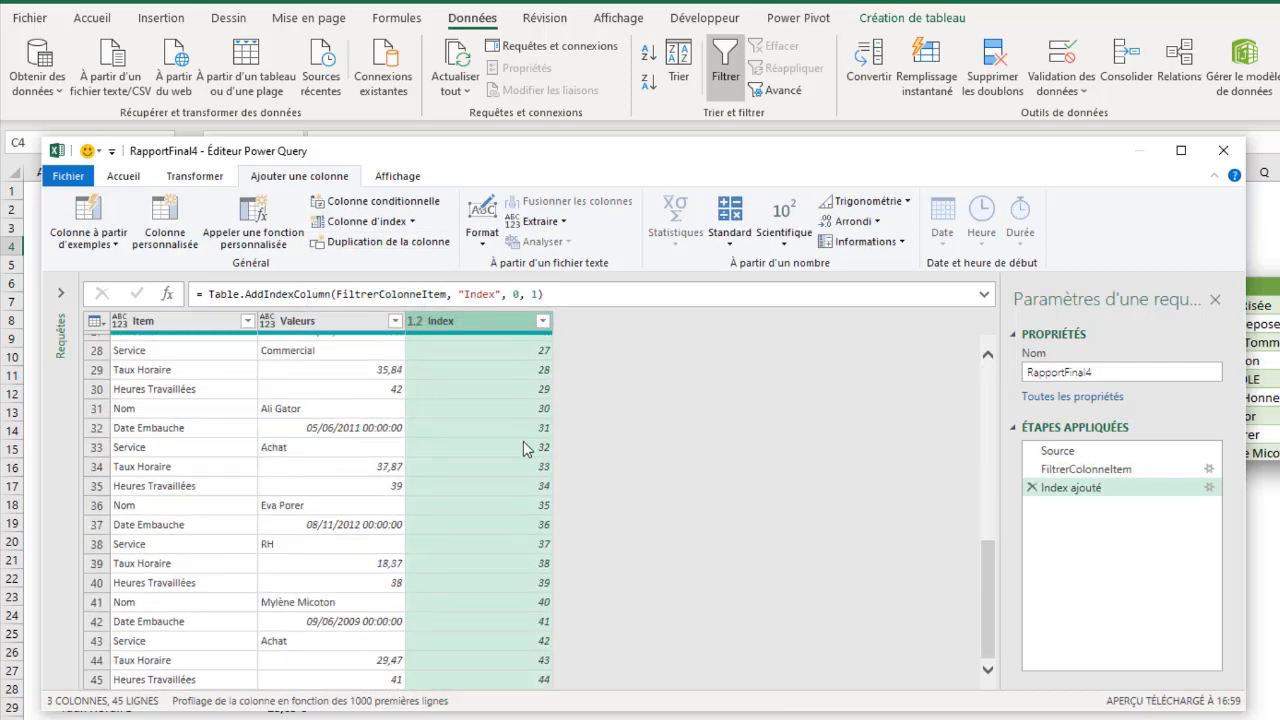
scroll(507, 350, up, 9)
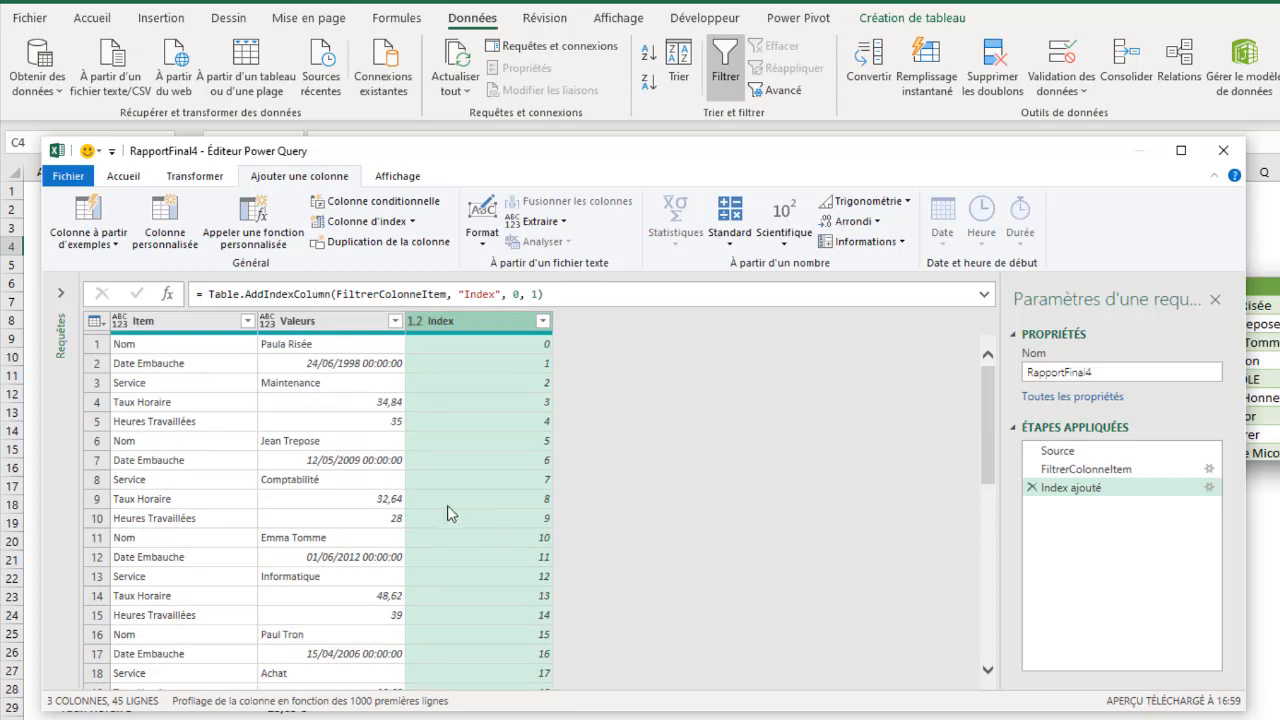
- Rename the Index ajouté step as AjoutColonneIndex
right_click(1071, 494)
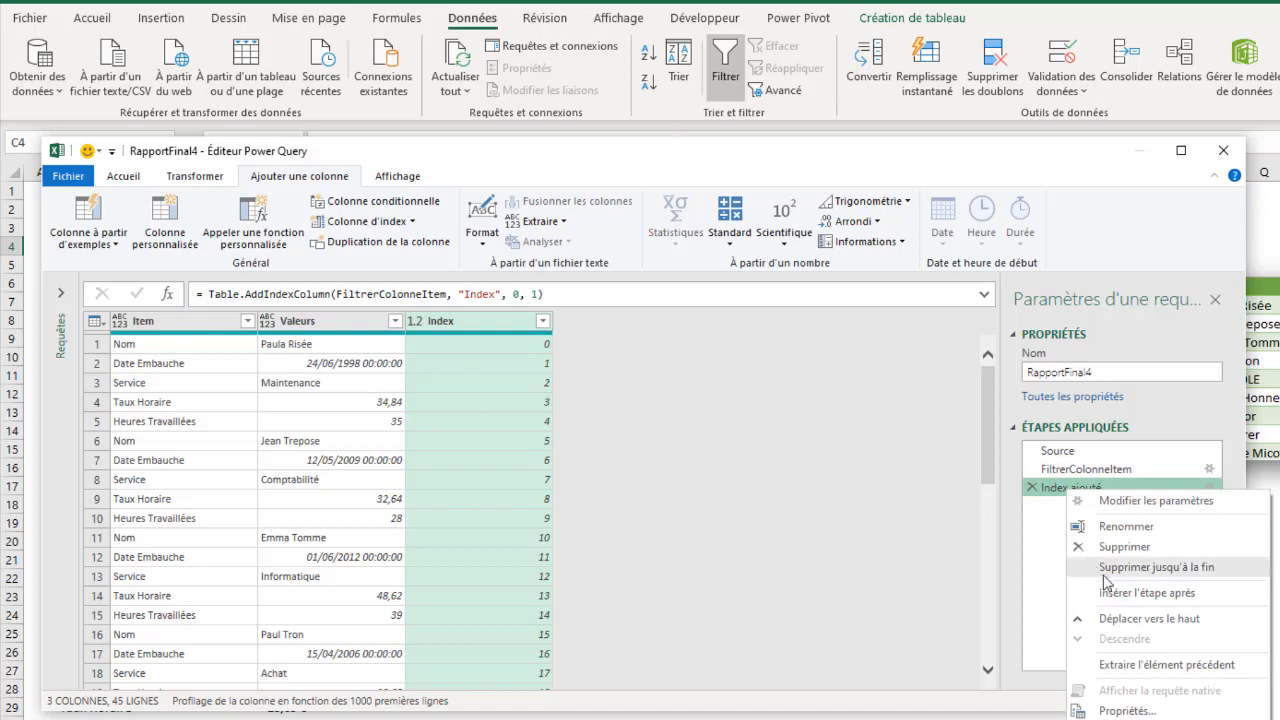
click(1128, 528)
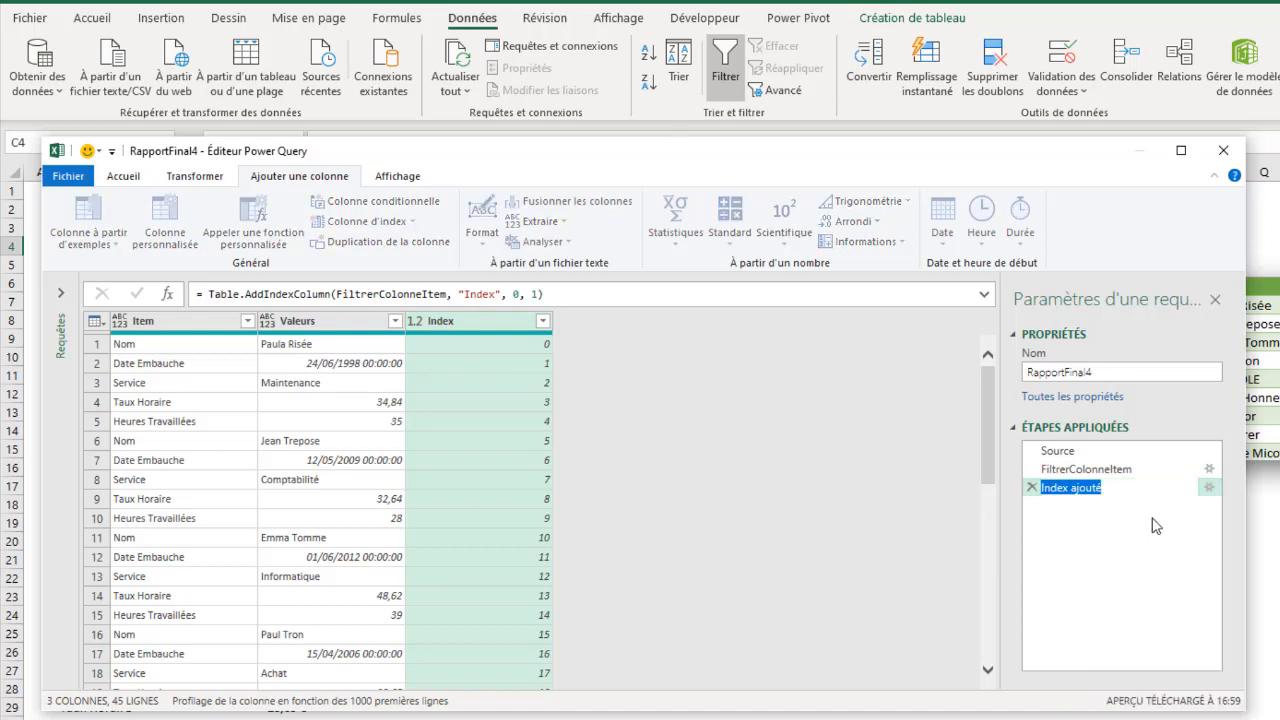
text(Ajout)
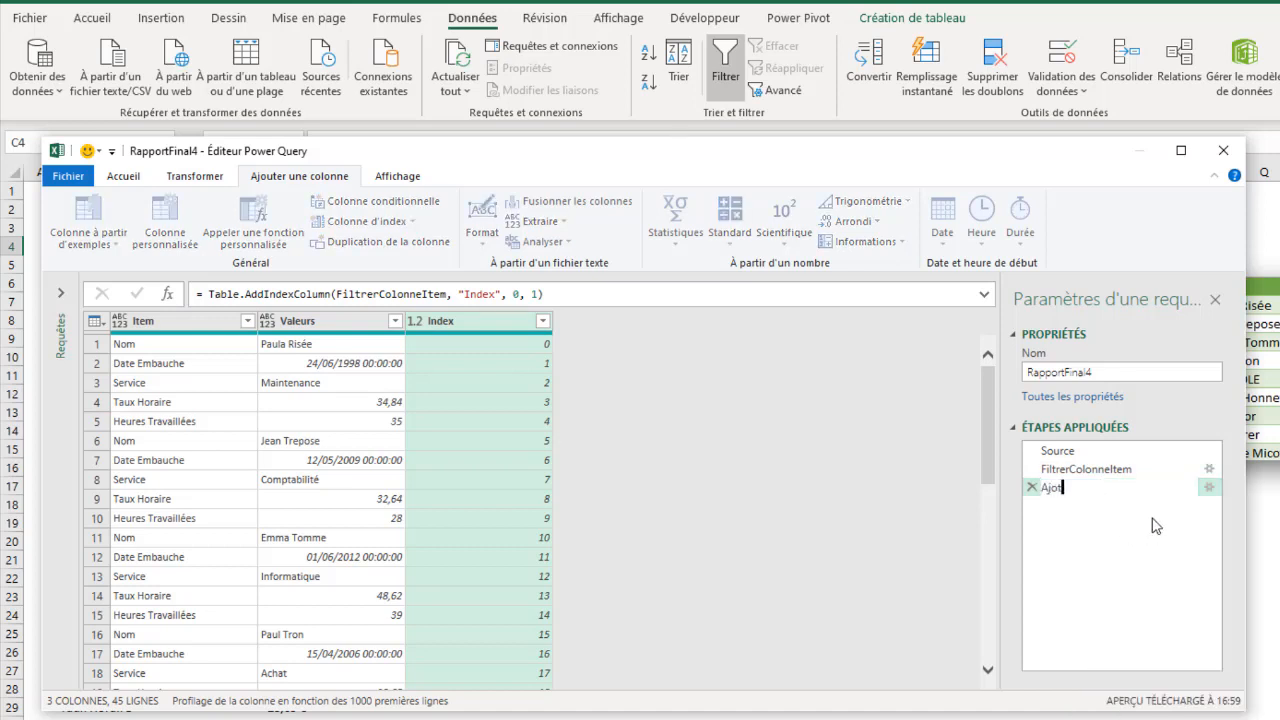
text(ColonneIndex)
key(Return)
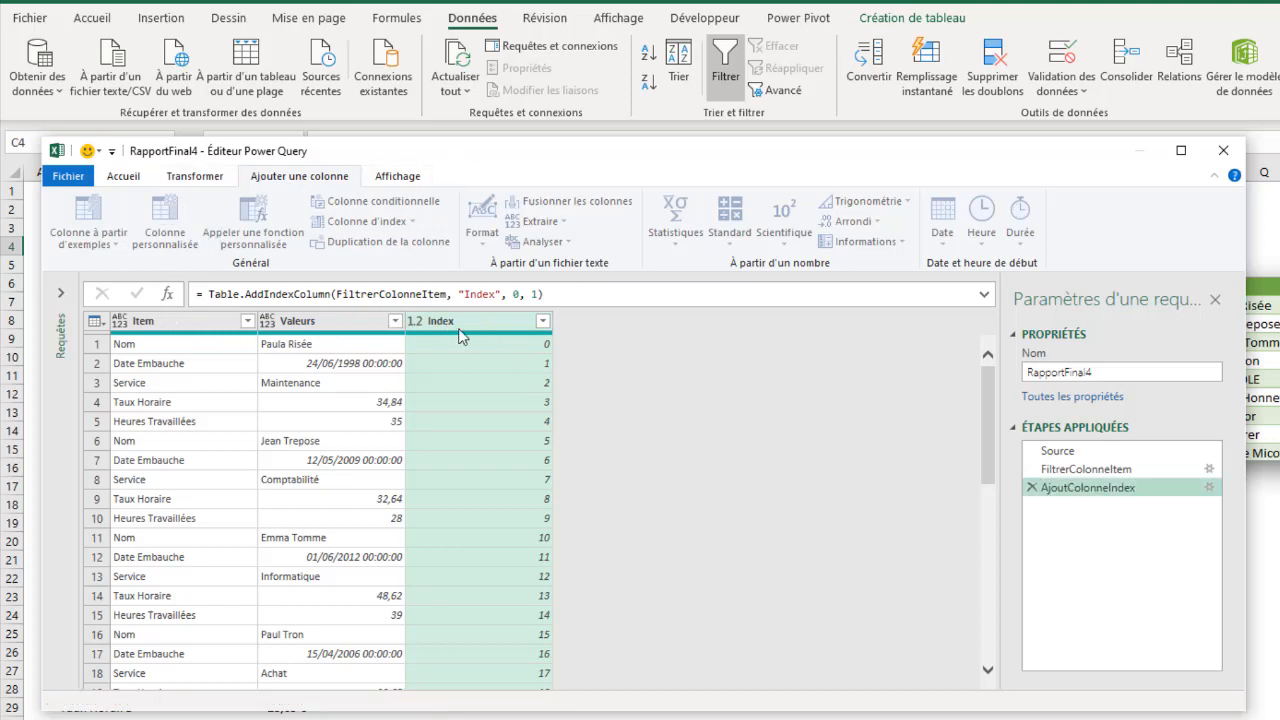
- Pivot the Item column with Valeurs as the values column and the aggregate function set to Ne pas agréger
click(157, 321)
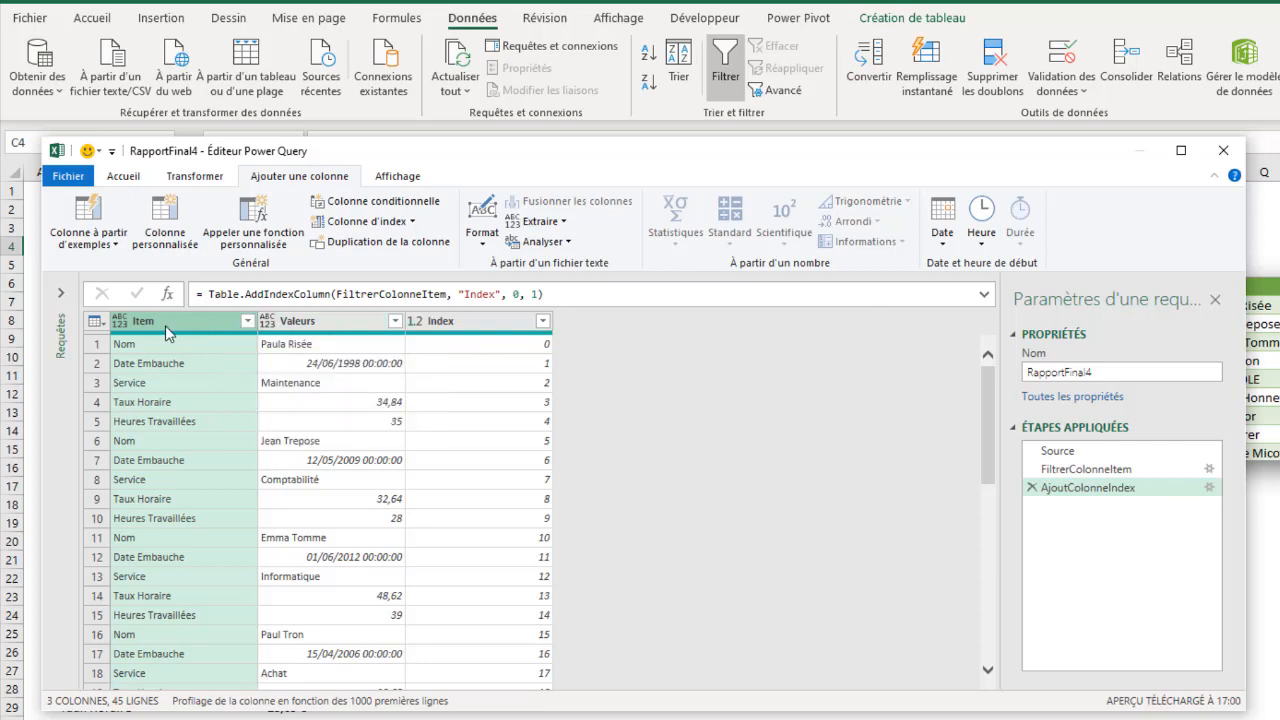
click(203, 175)
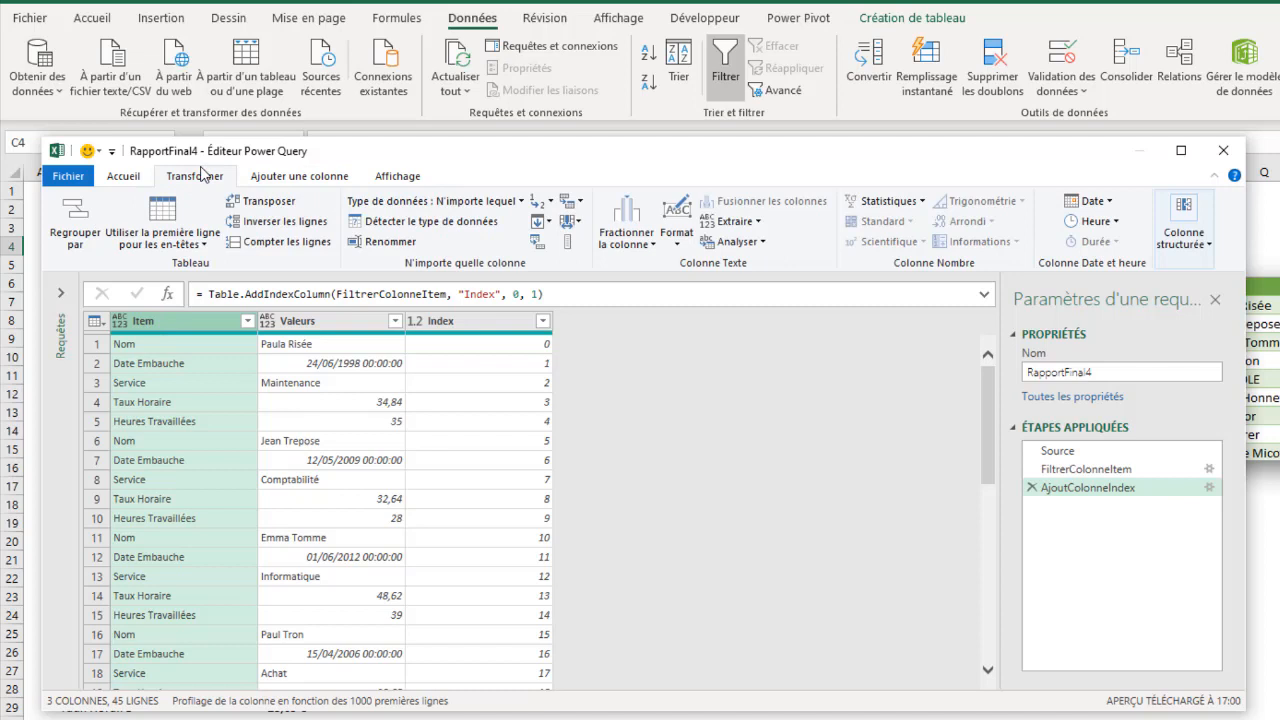
click(537, 245)
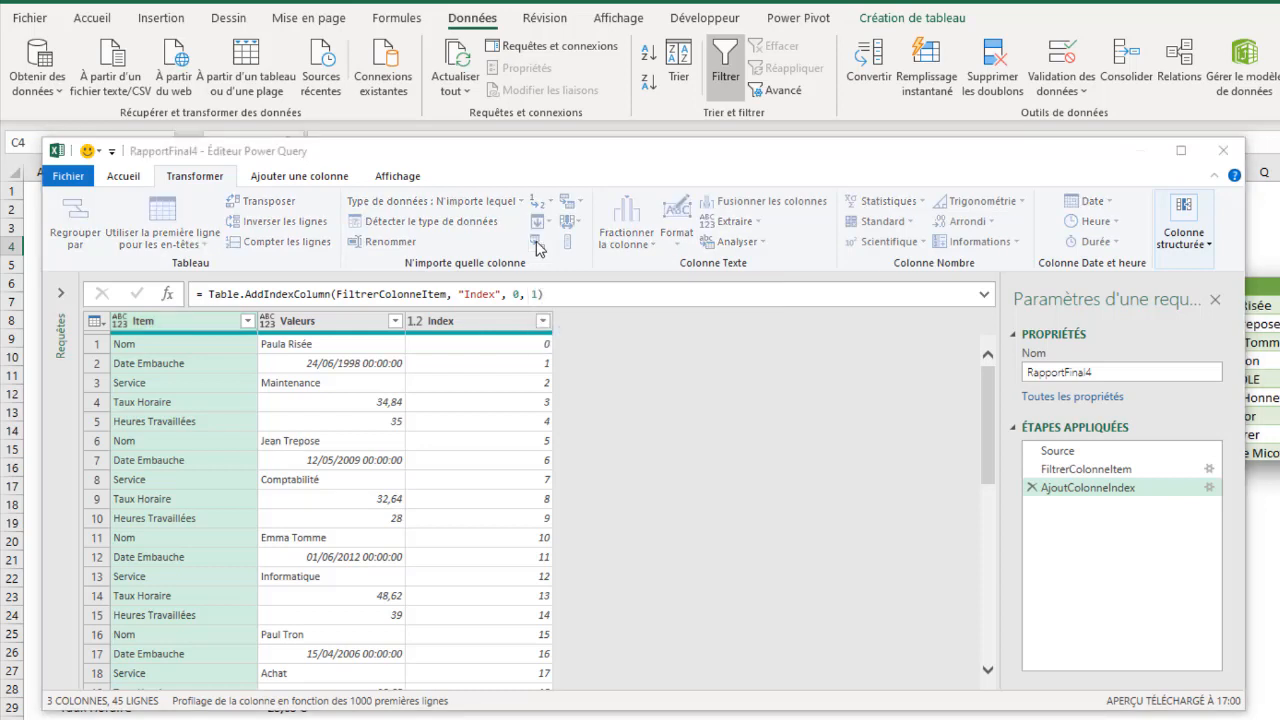
drag(725, 367, 568, 412)
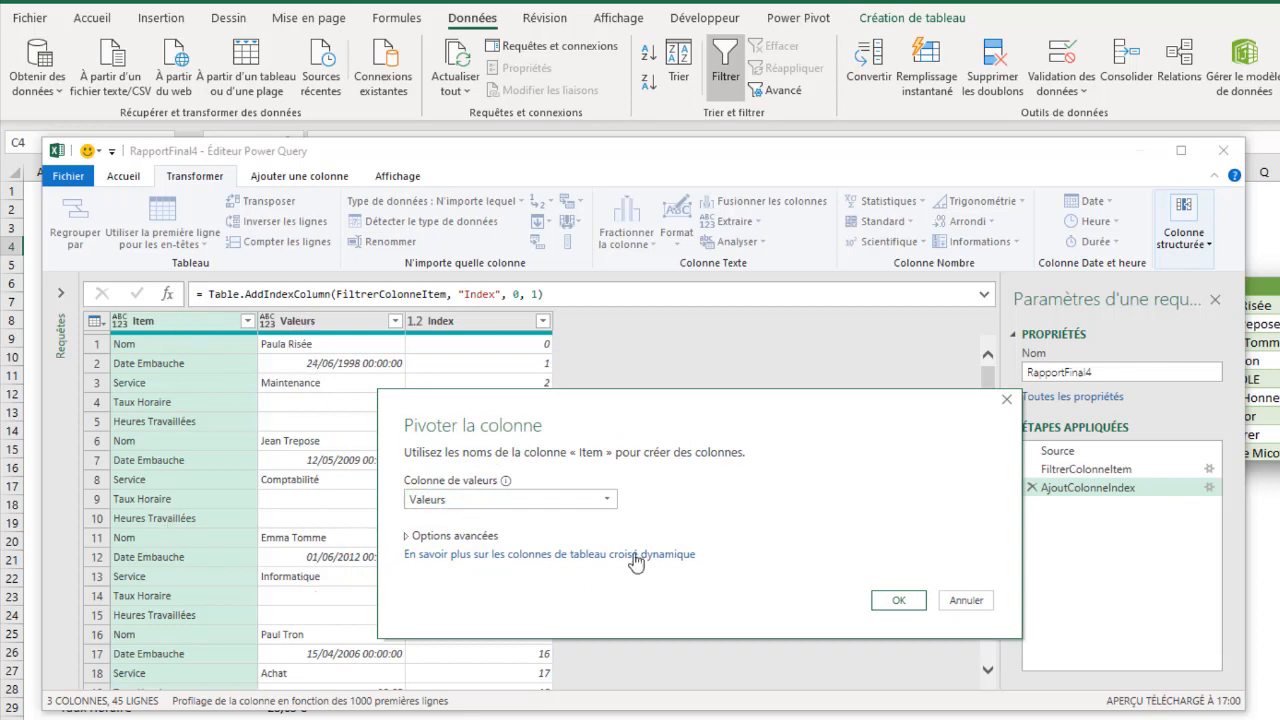
click(408, 540)
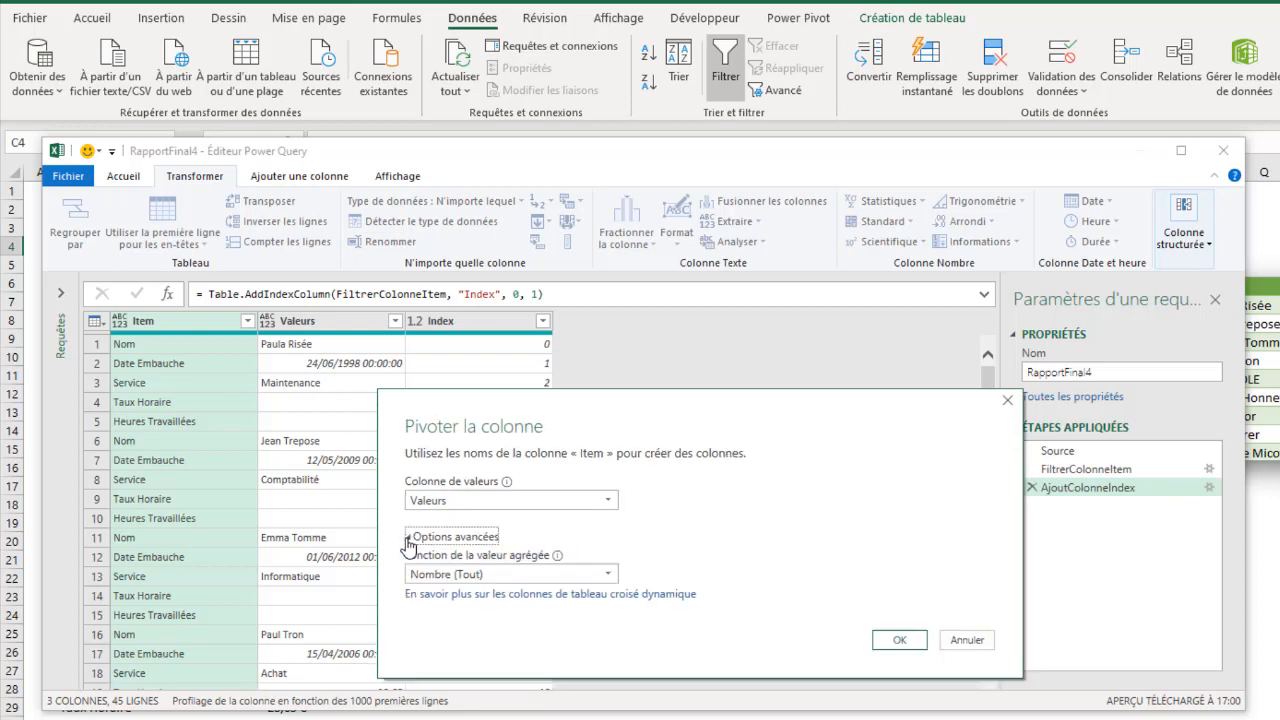
click(607, 577)
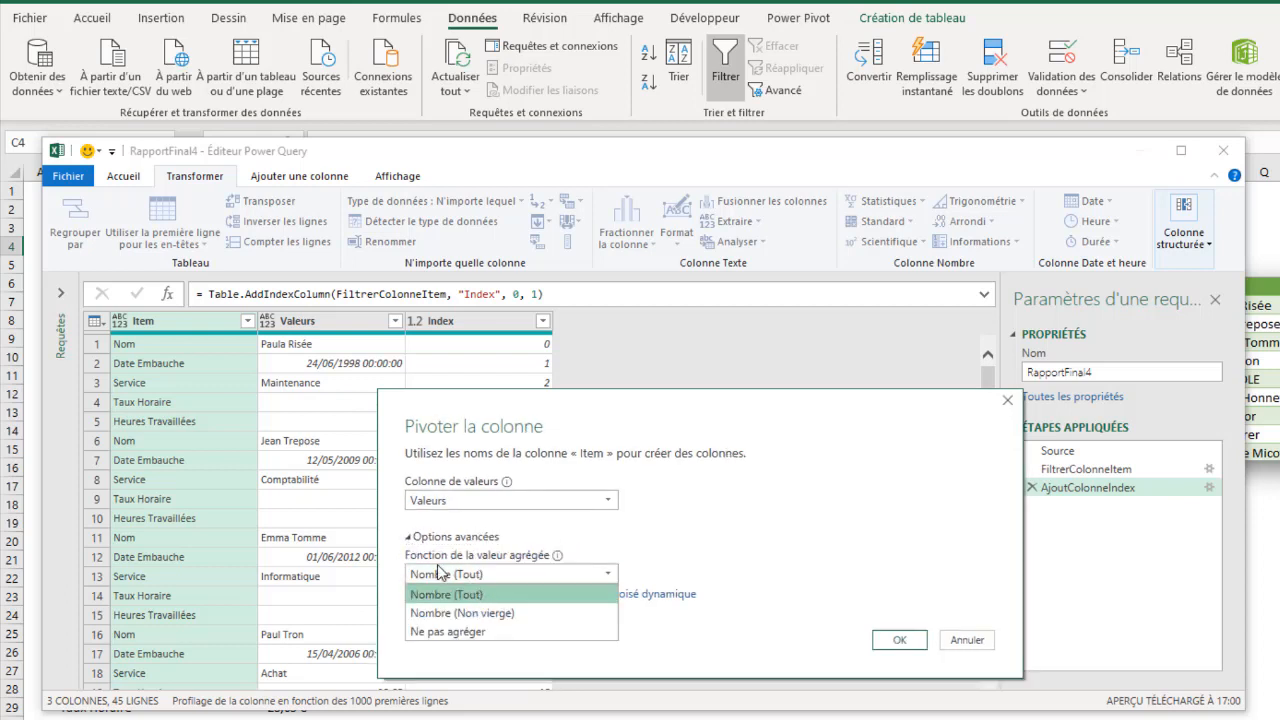
click(430, 631)
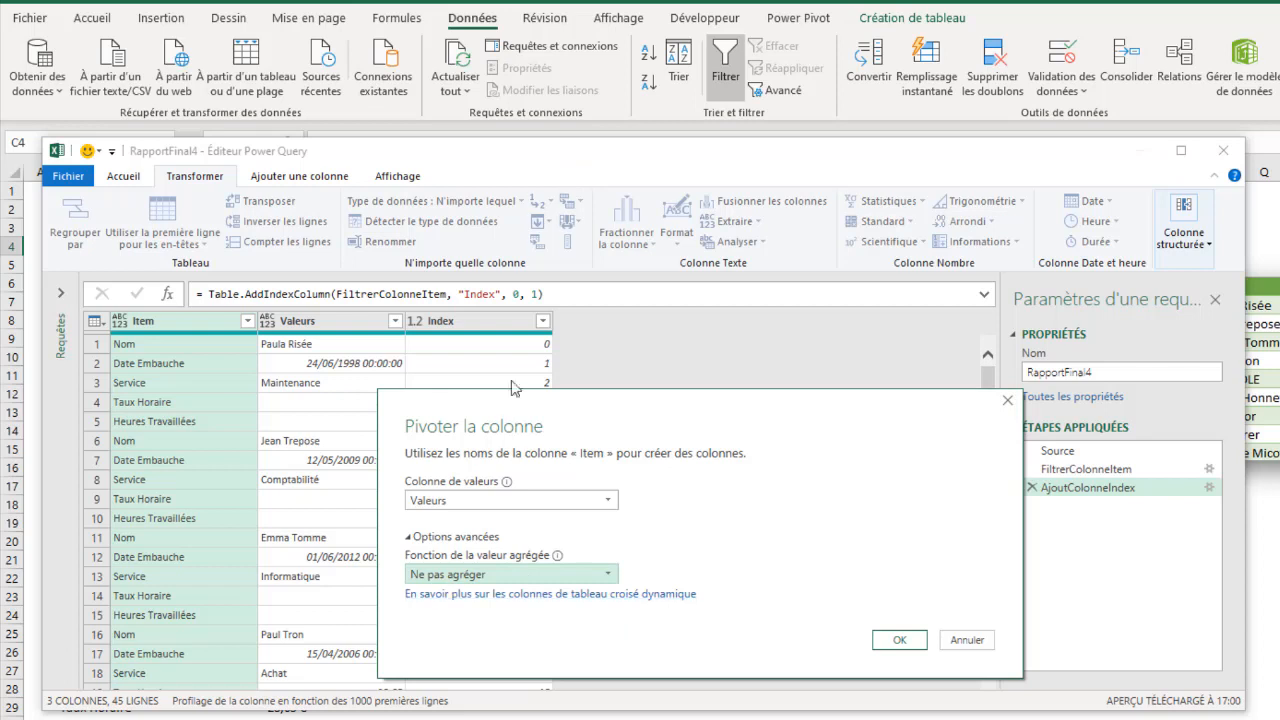
click(911, 649)
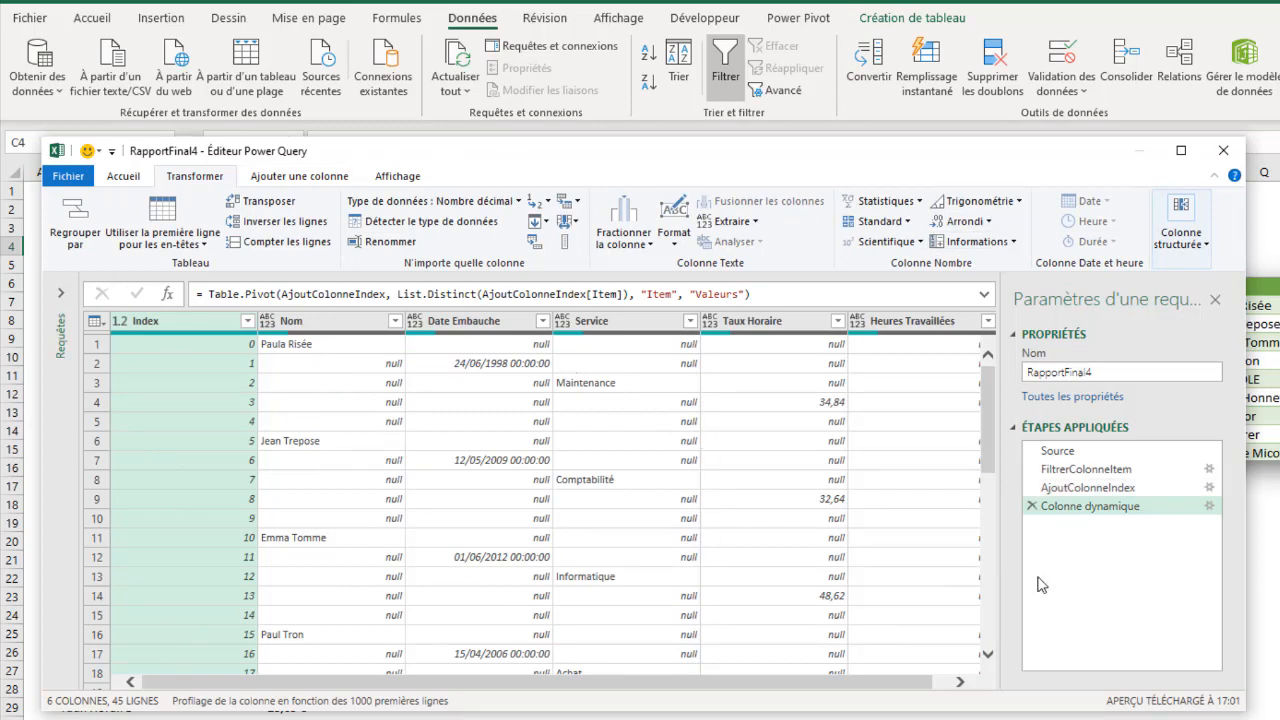
- Rename the Colonne dynamique step as PivoterColonne
right_click(1090, 508)
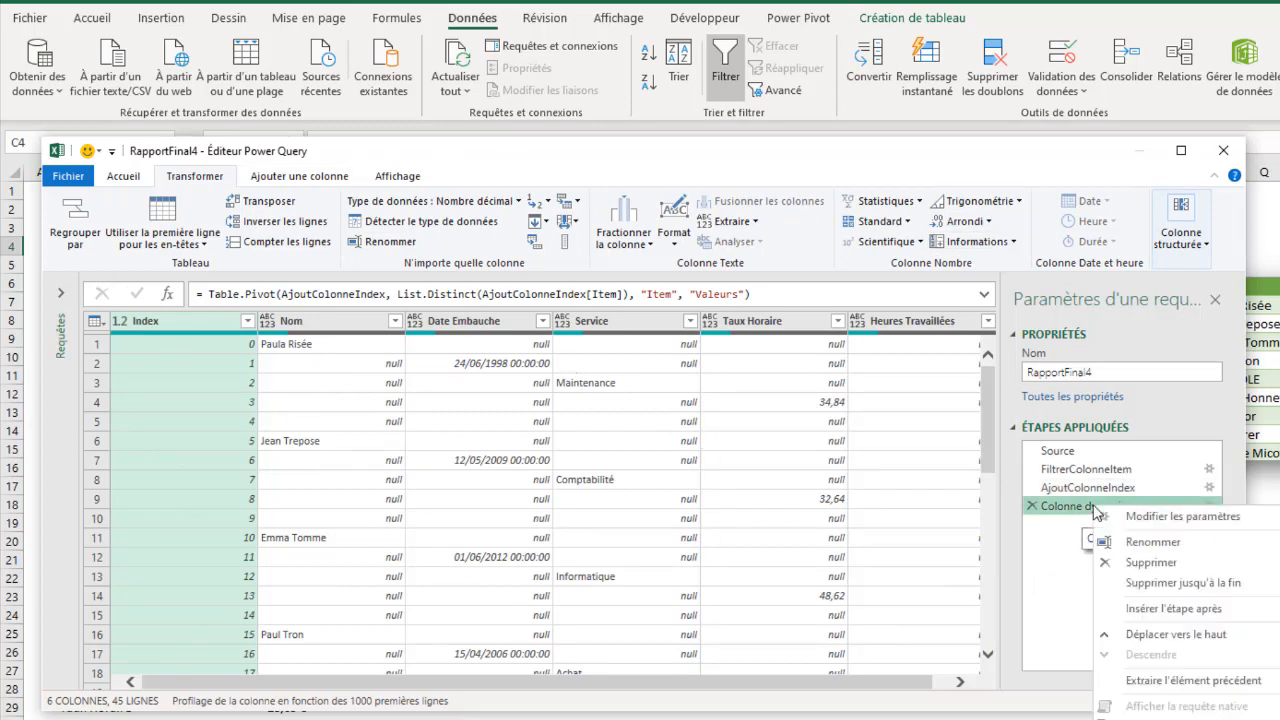
click(1150, 542)
text(Pivoter)
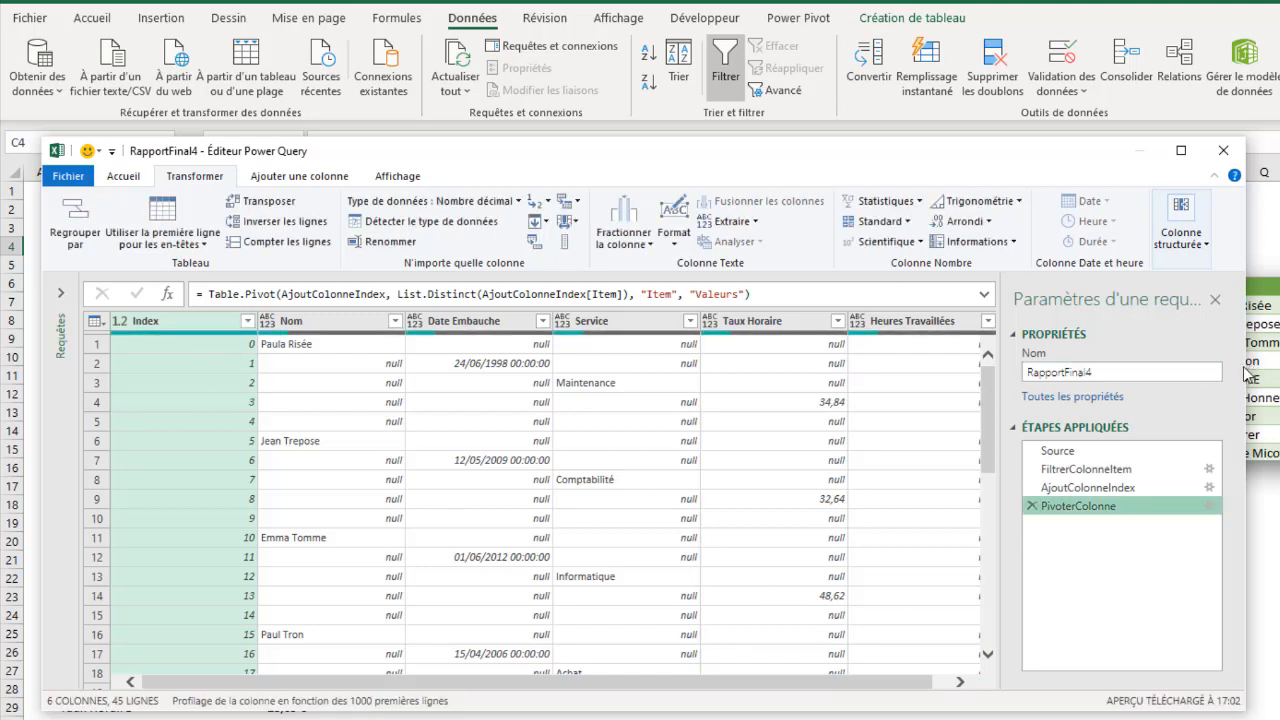
- Widen and reposition the query editor window to view all the pivoted columns through Heures Travaillées
drag(1247, 374, 1279, 374)
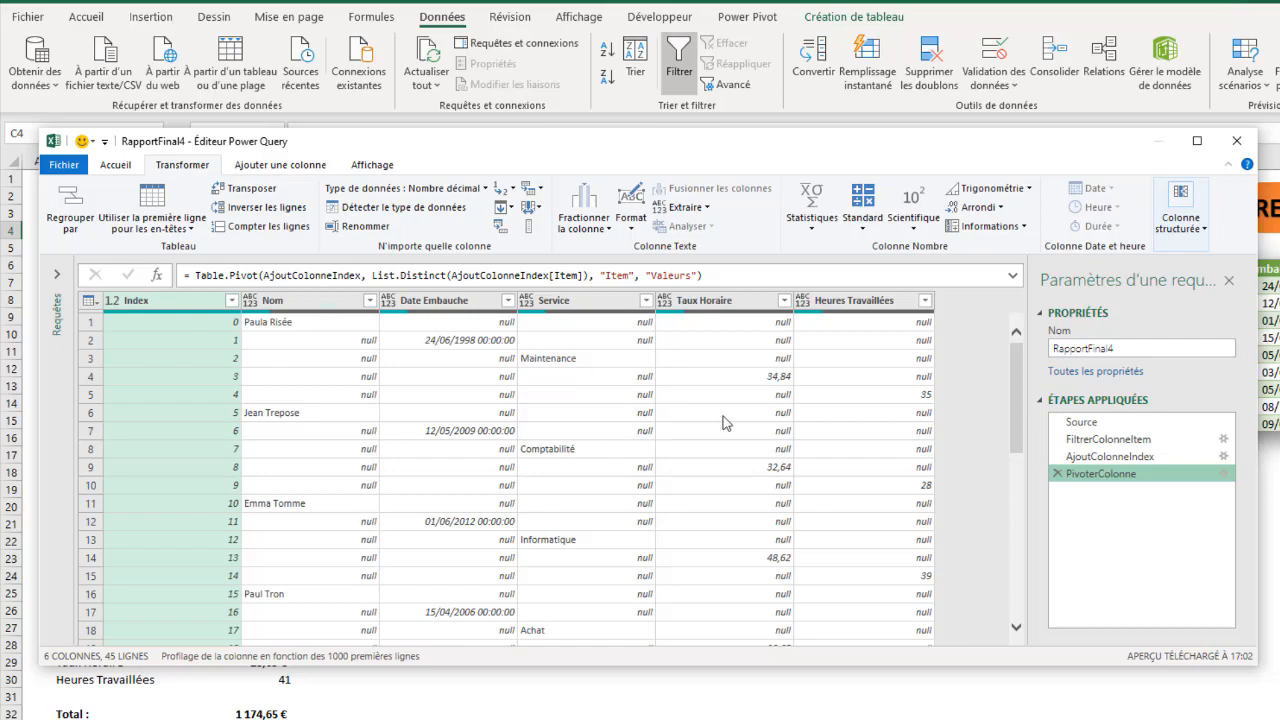
drag(660, 157, 610, 148)
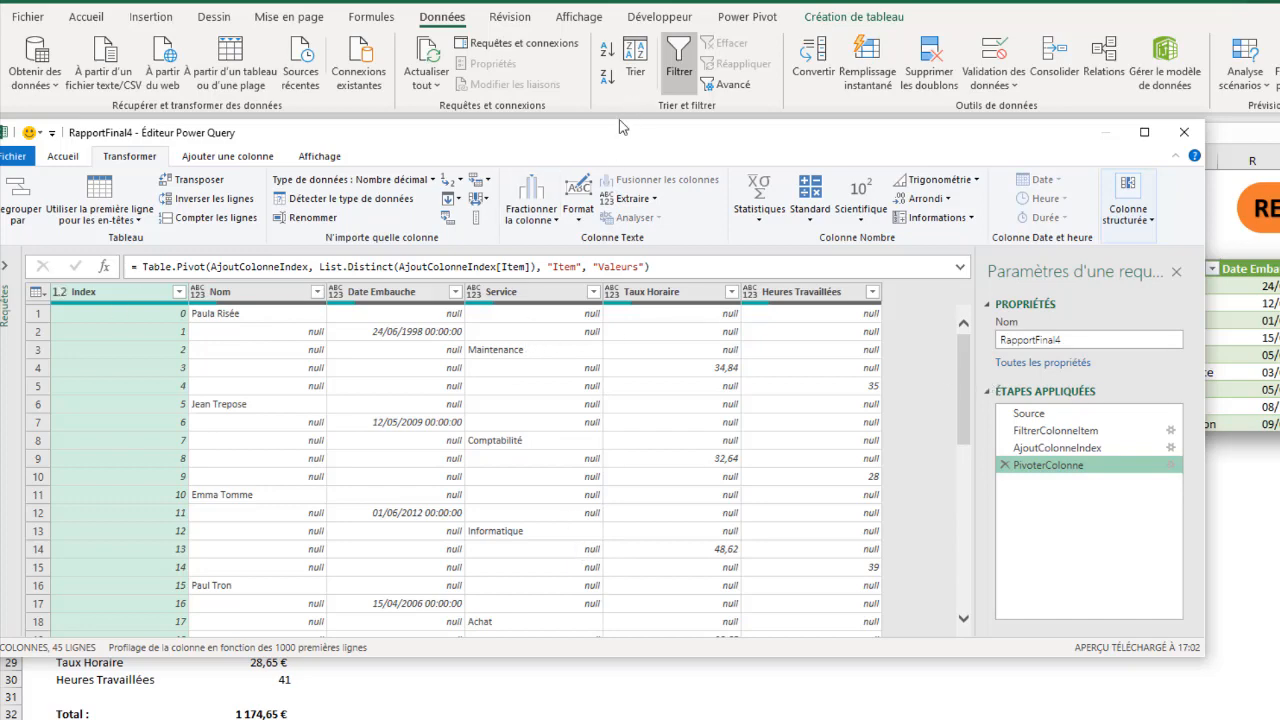
drag(619, 142, 653, 145)
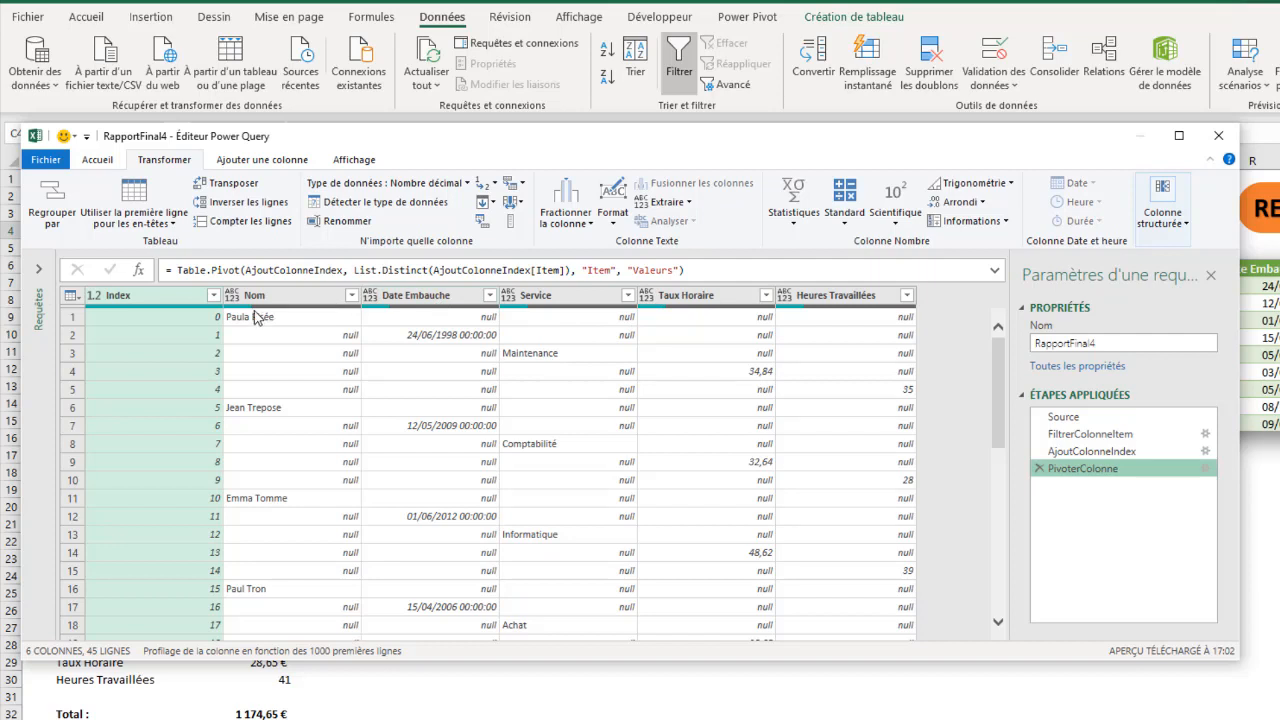
- Fill the Date Embauche, Service, Taux Horaire and Heures Travaillées columns upward
click(414, 303)
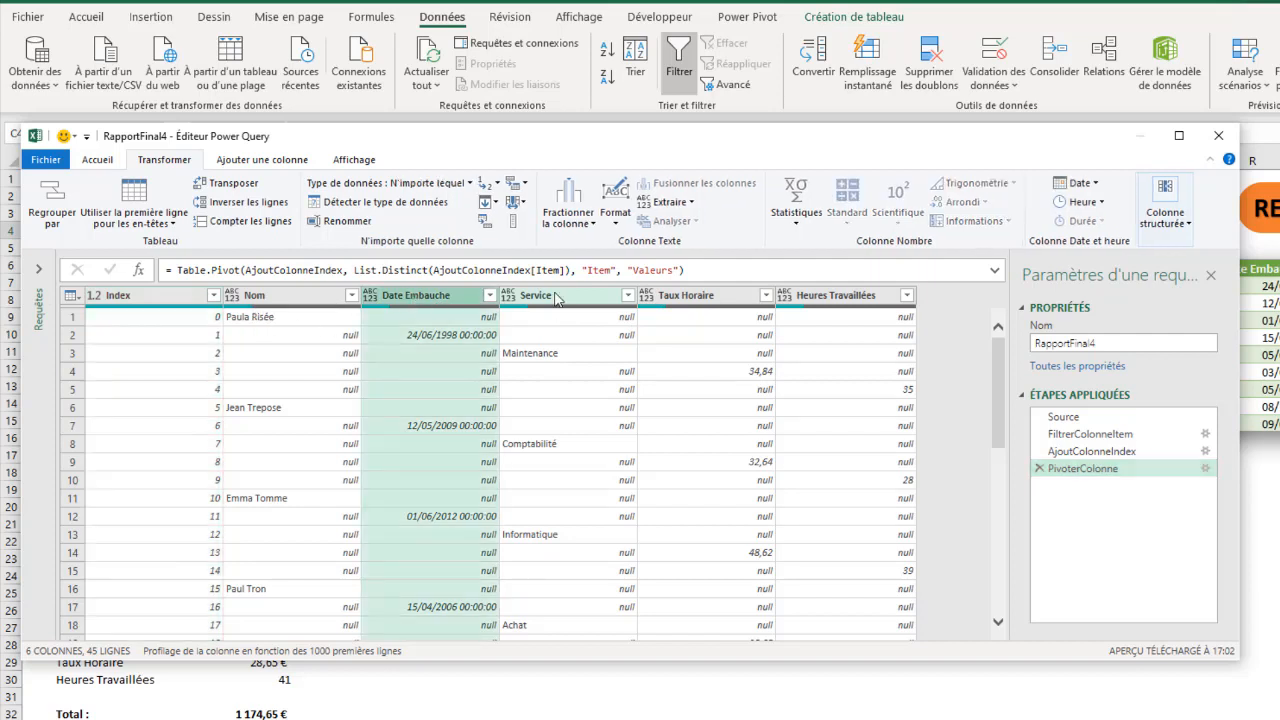
ctrl+click(560, 296)
ctrl+click(688, 296)
ctrl+click(838, 300)
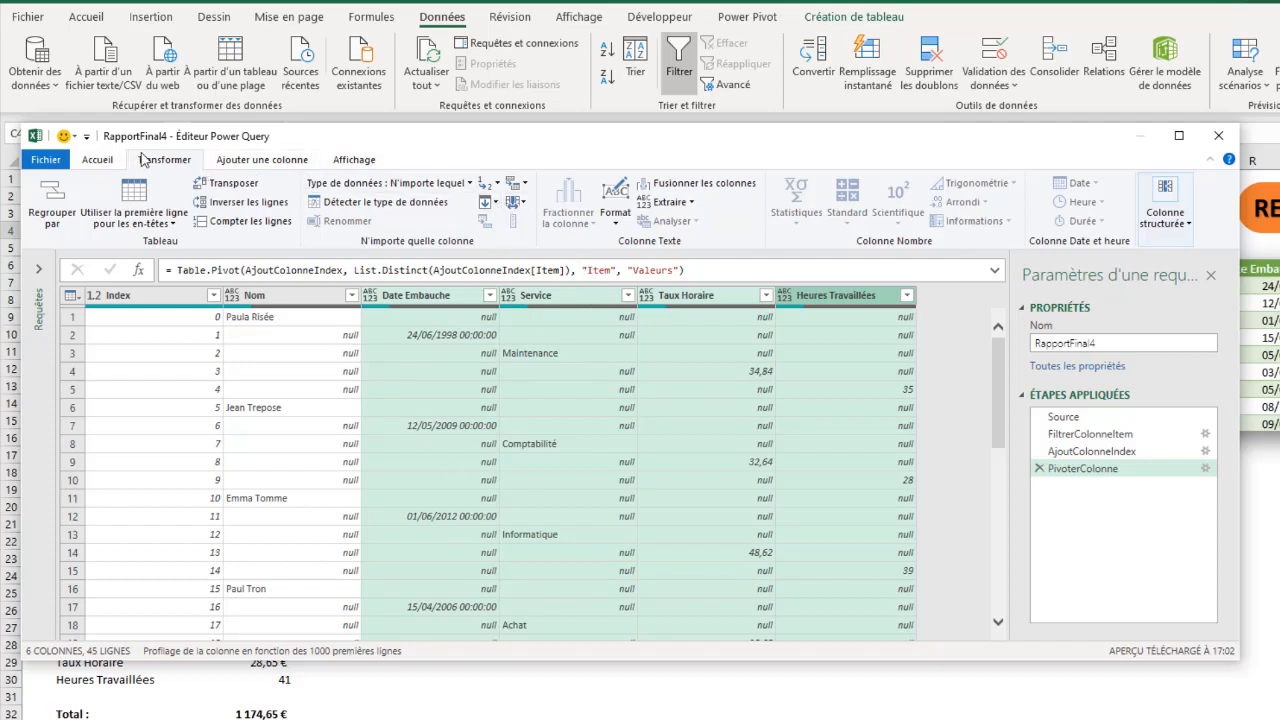
click(497, 203)
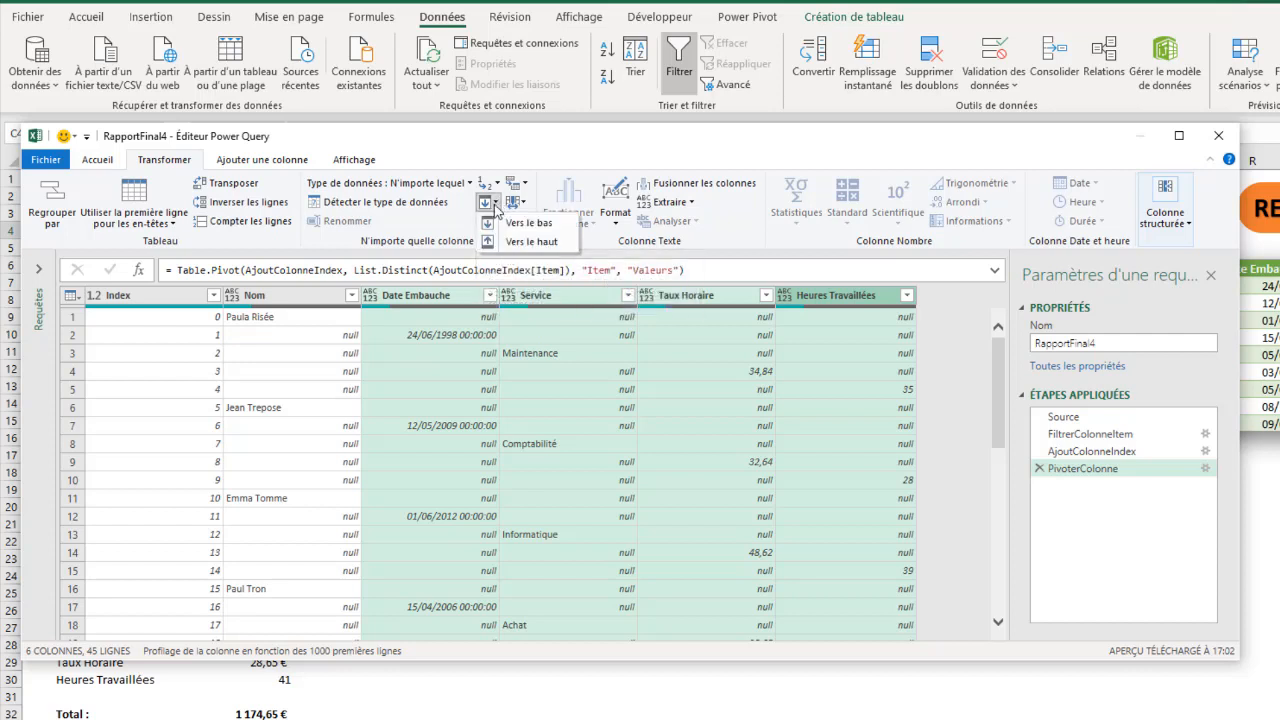
click(531, 242)
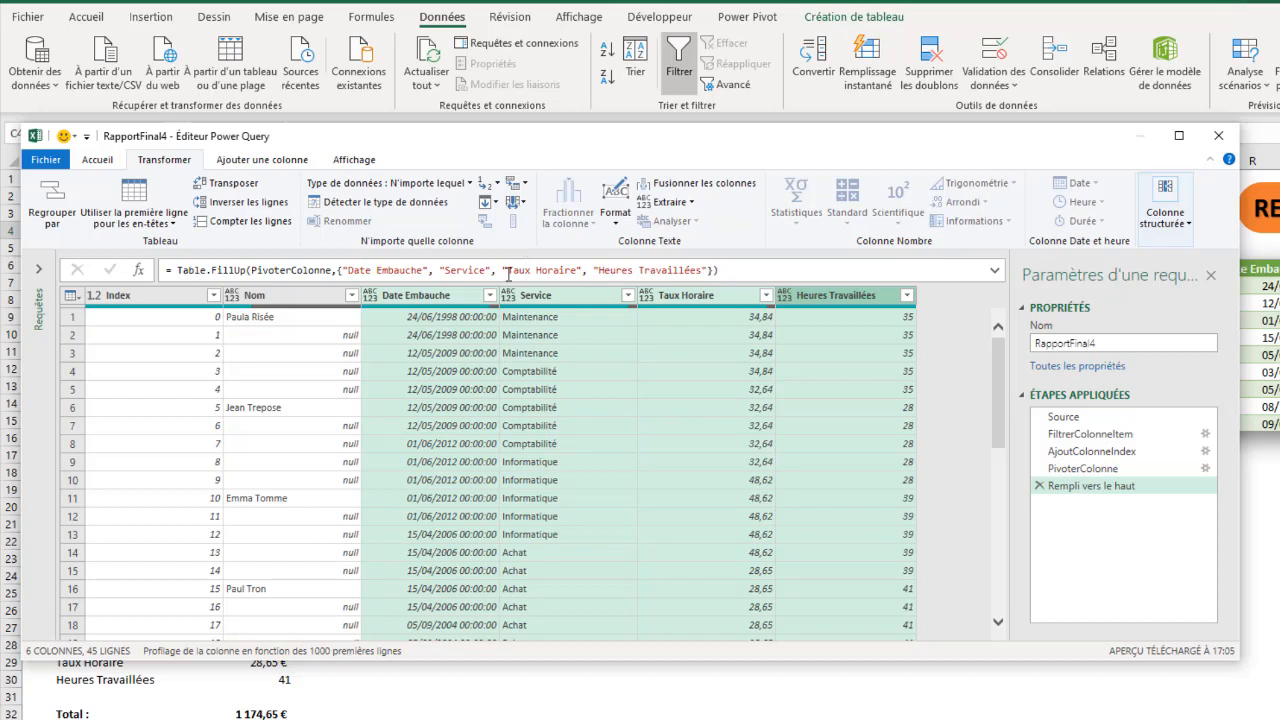
- Check the filled values of each column on the first two employees' name rows
click(431, 318)
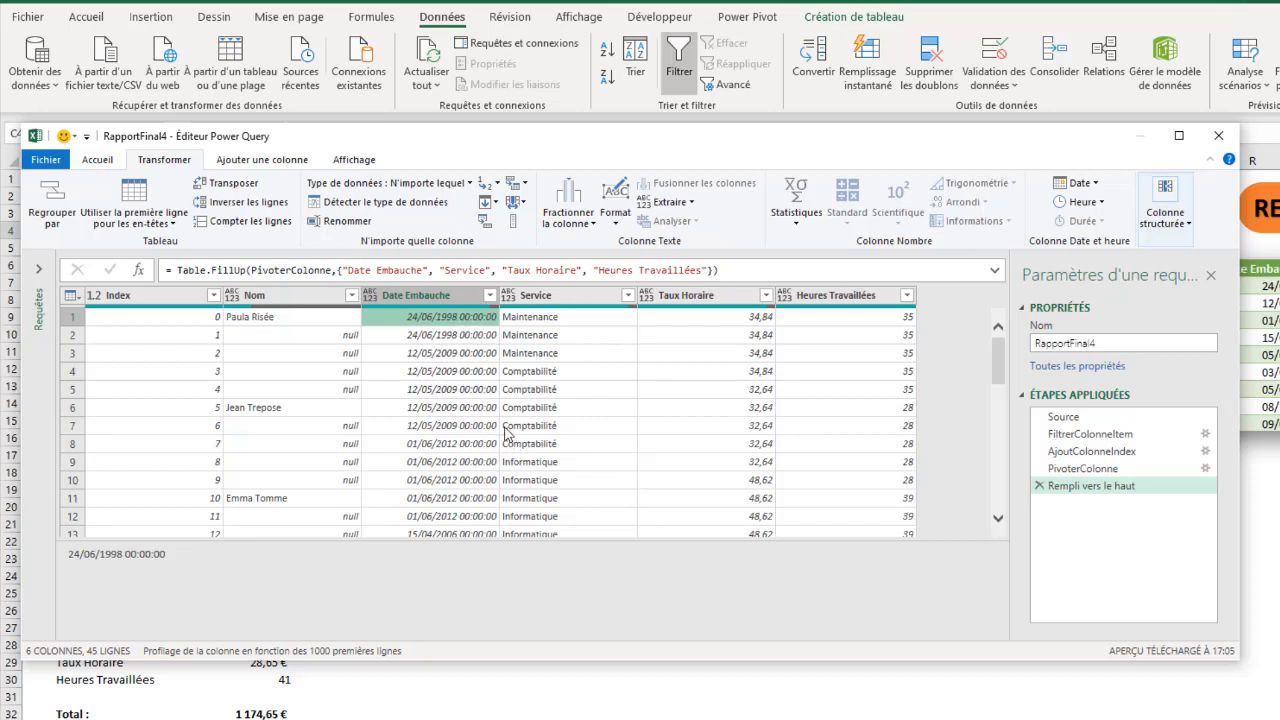
drag(963, 541, 960, 600)
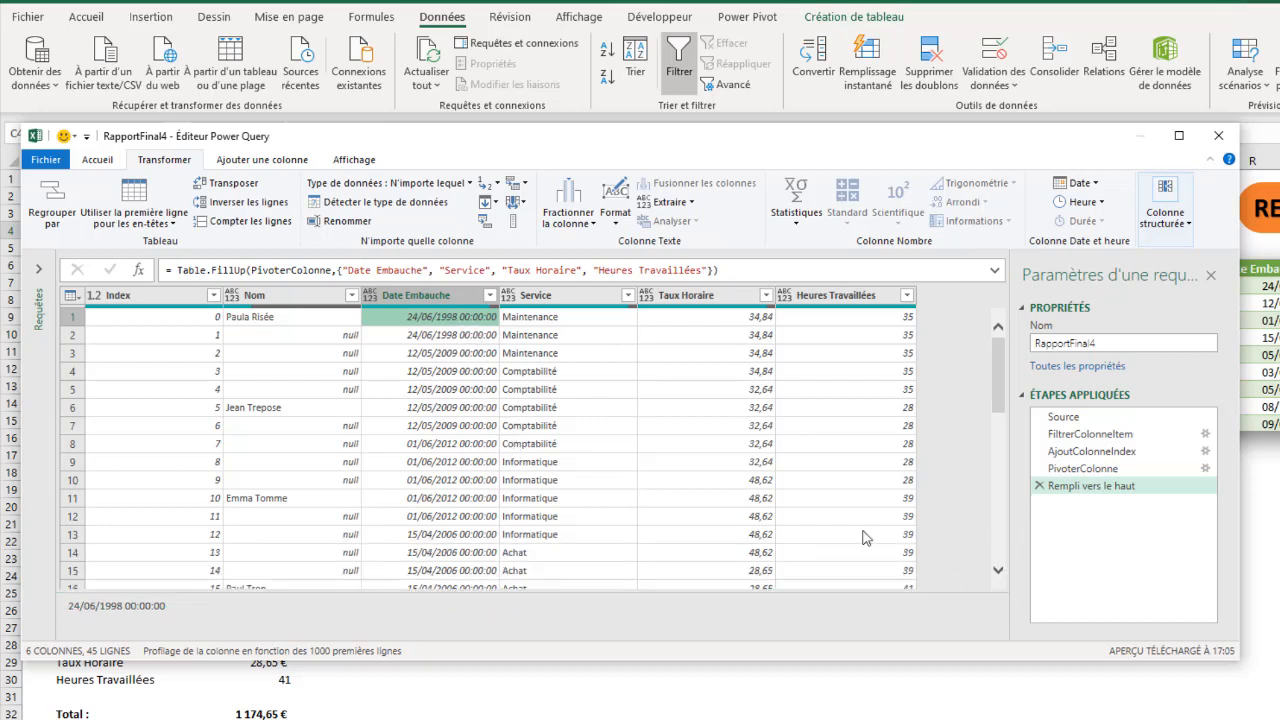
click(253, 322)
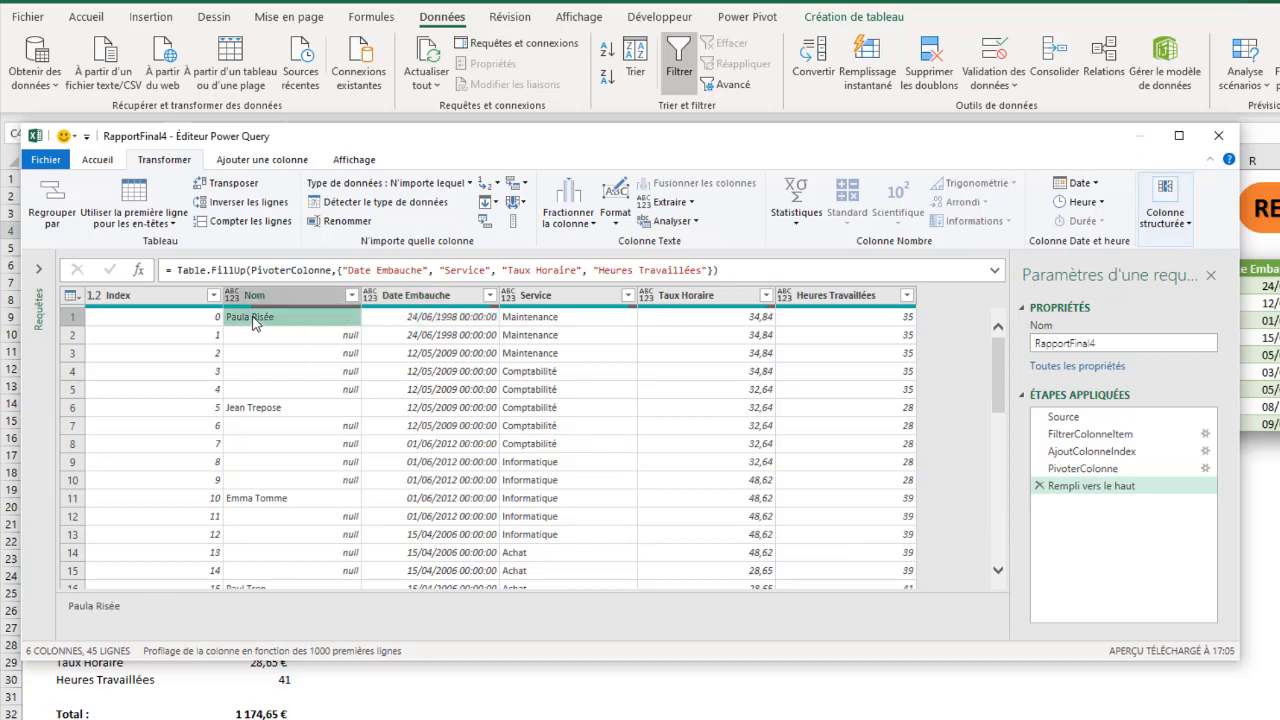
click(450, 322)
click(535, 322)
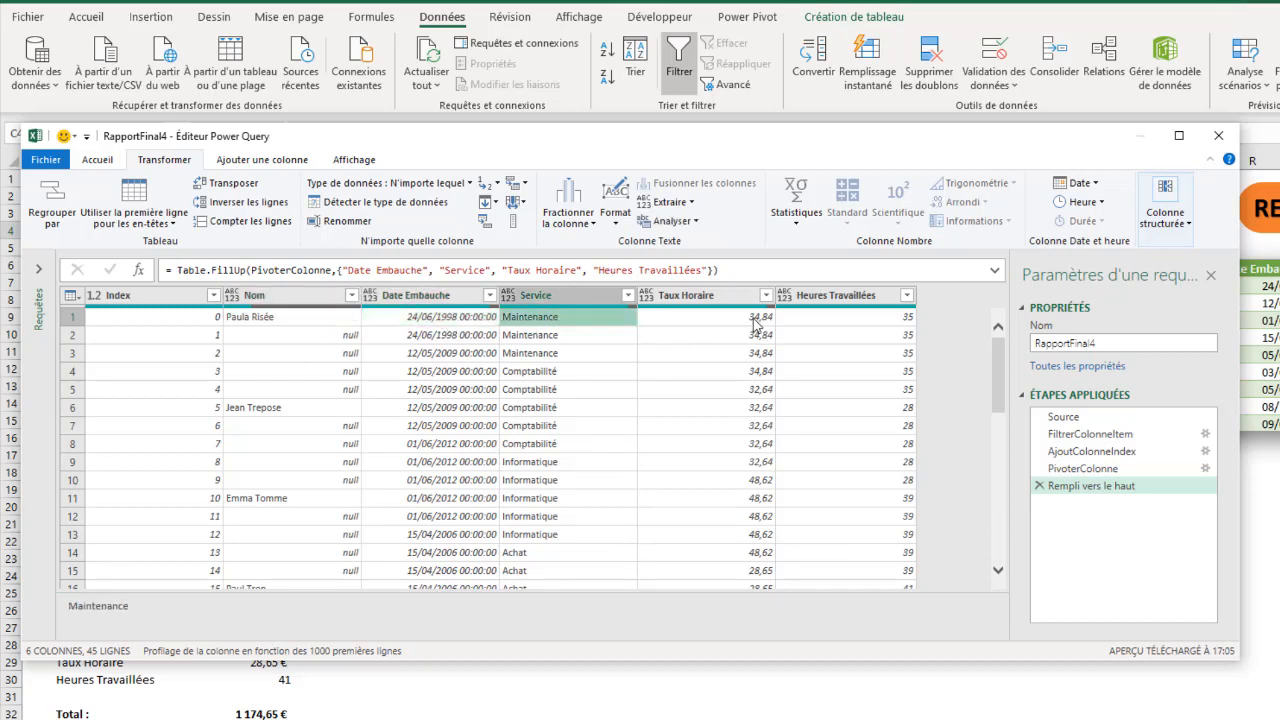
click(752, 322)
click(870, 320)
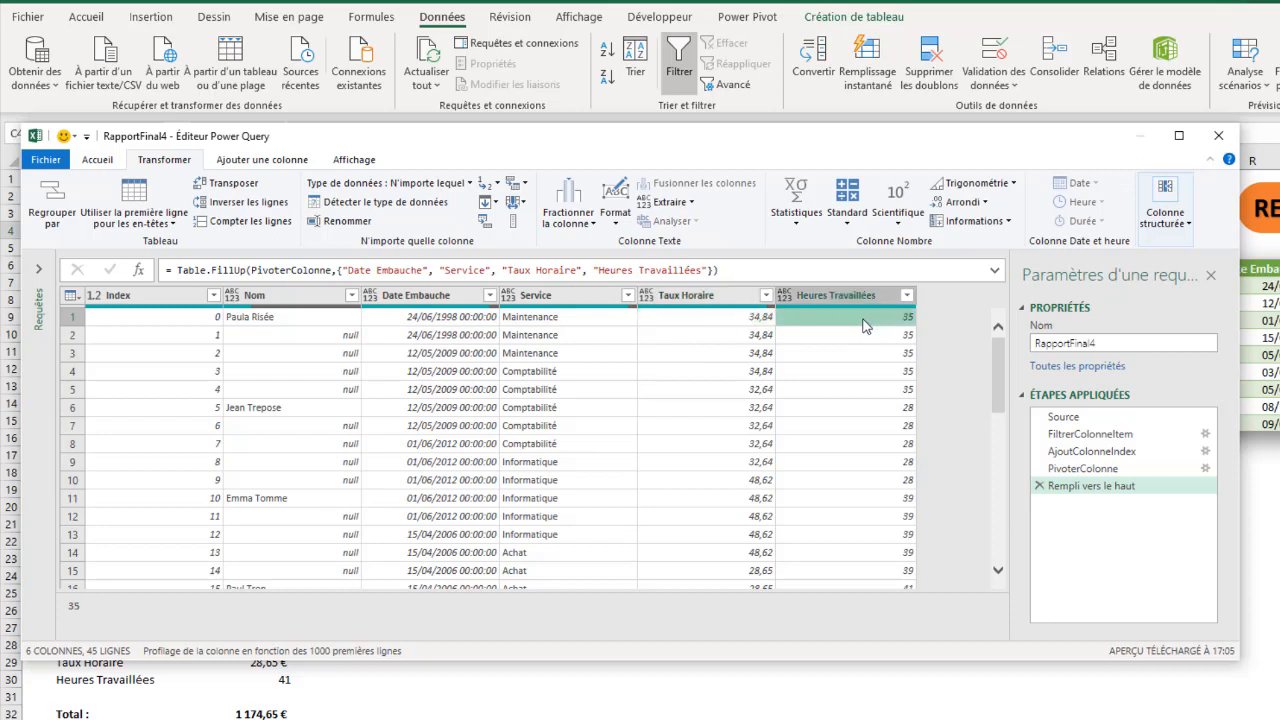
click(270, 408)
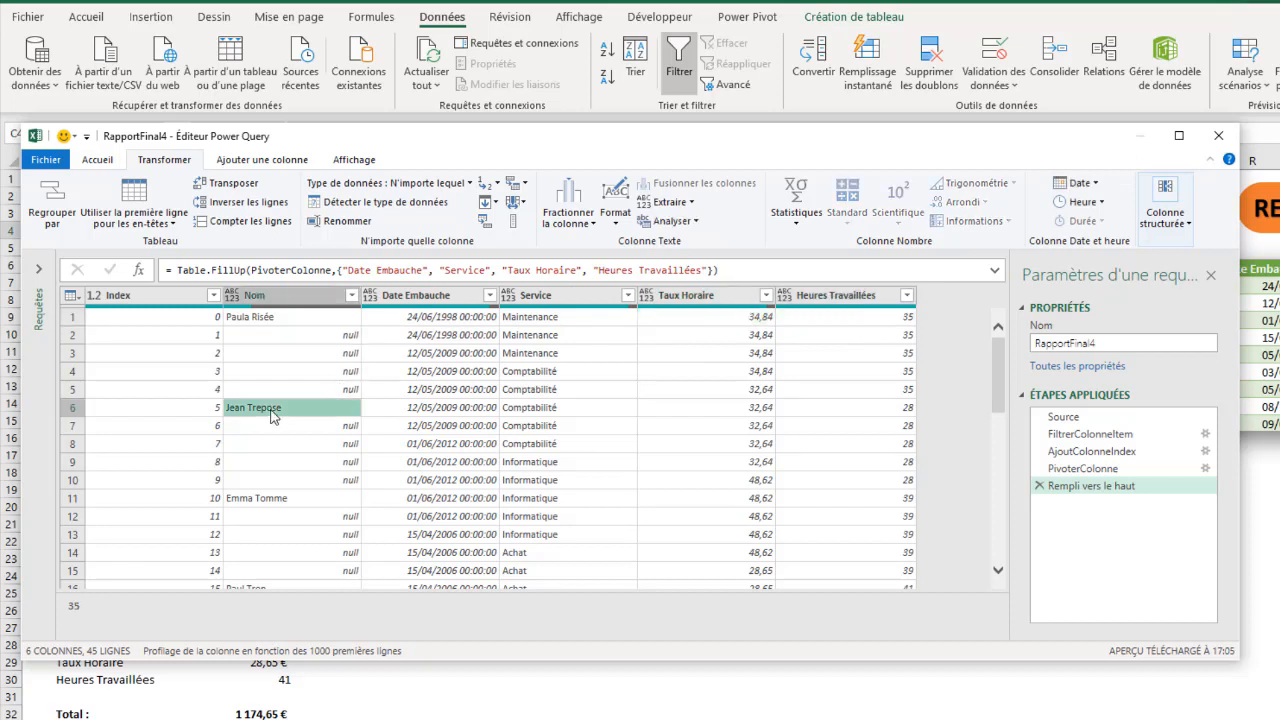
click(428, 408)
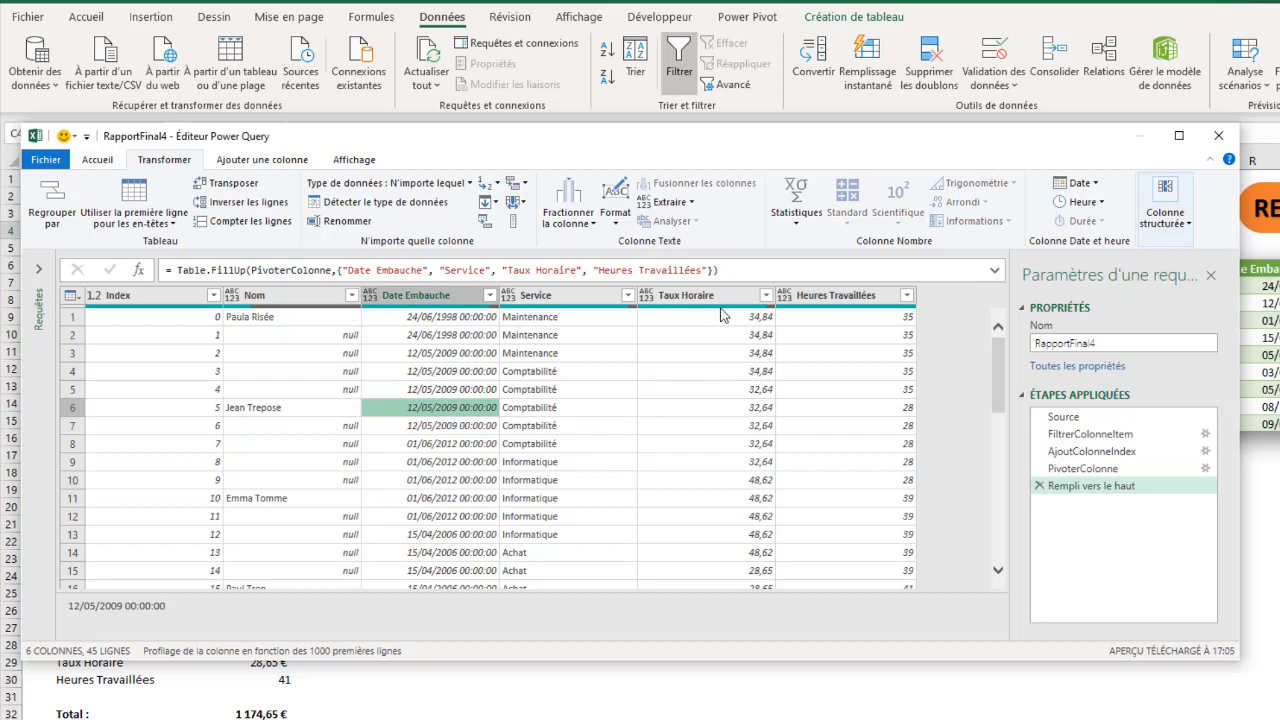
- Rename the Rempli vers le haut step as RemplirVersleHaut
right_click(1082, 486)
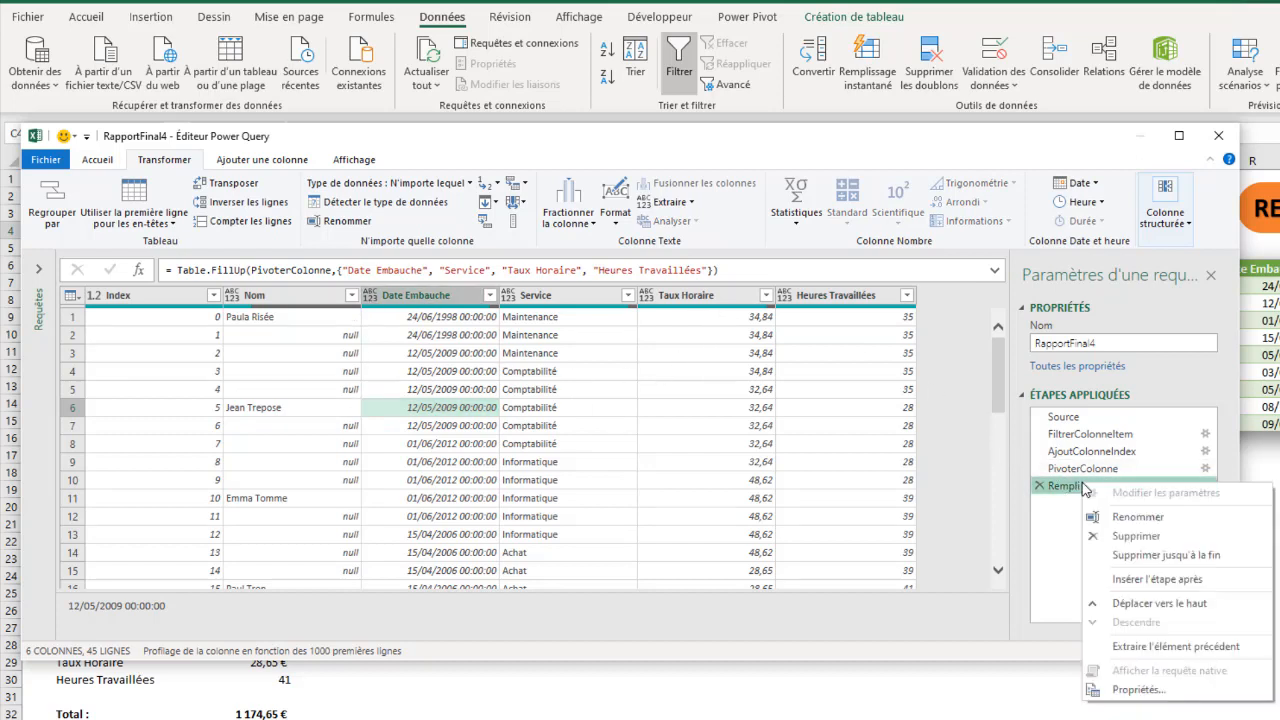
click(1121, 517)
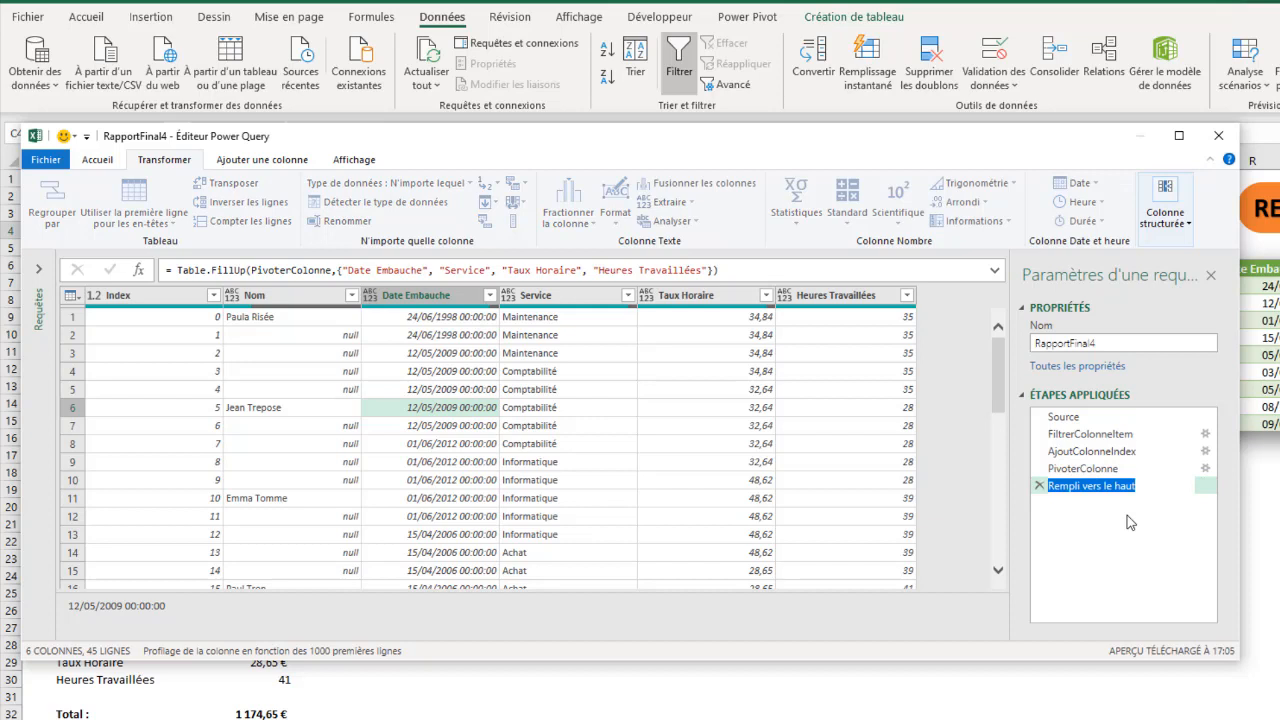
text(RemplirV)
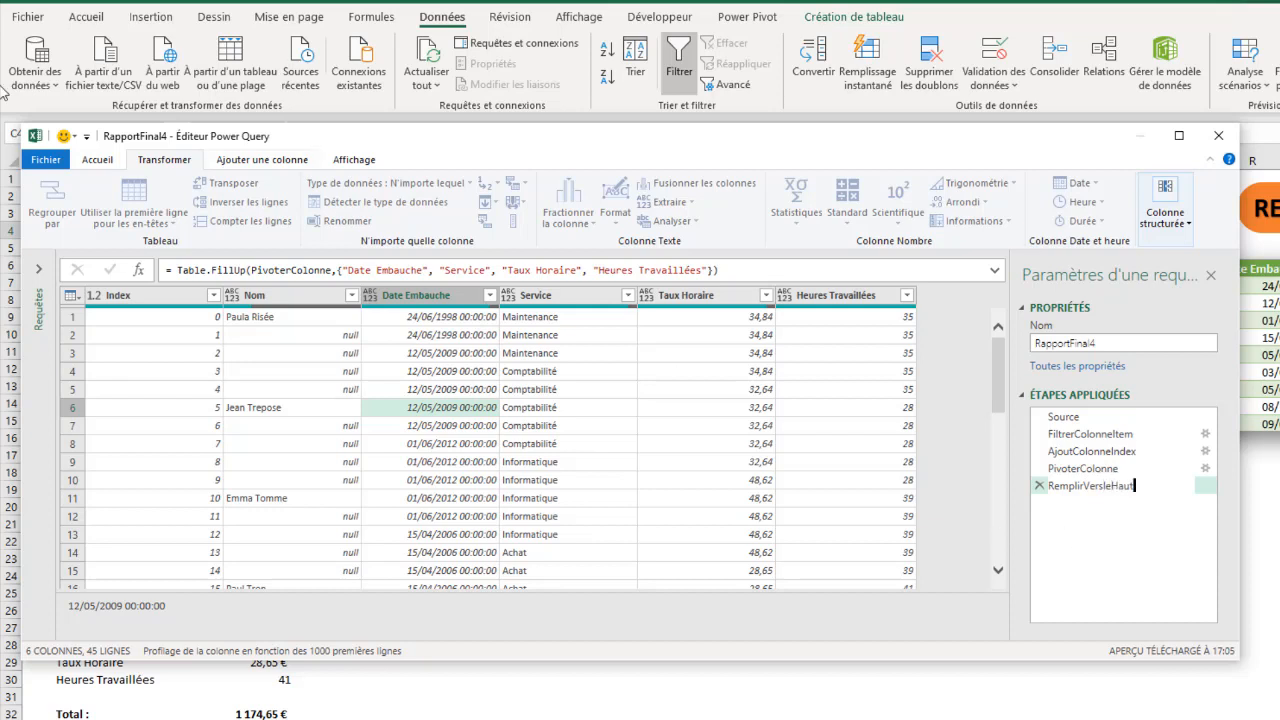
key(Return)
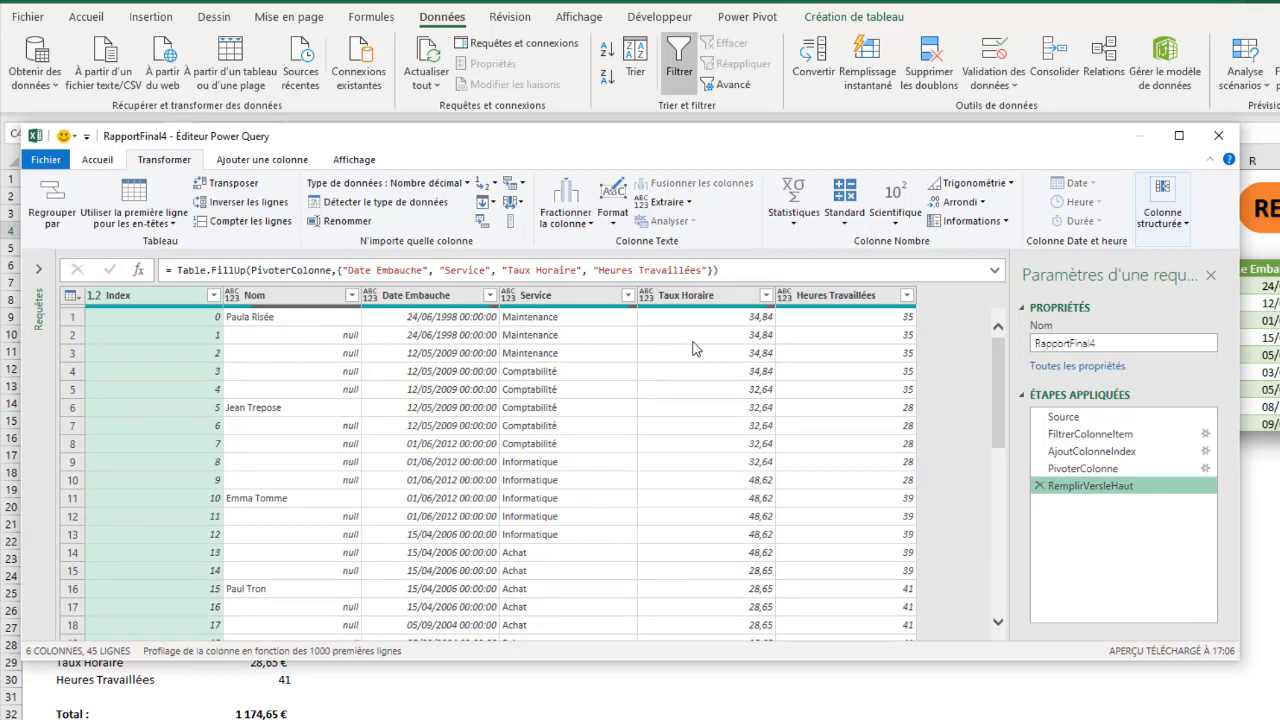
- Filter the Nom column to exclude the (null) values
click(352, 296)
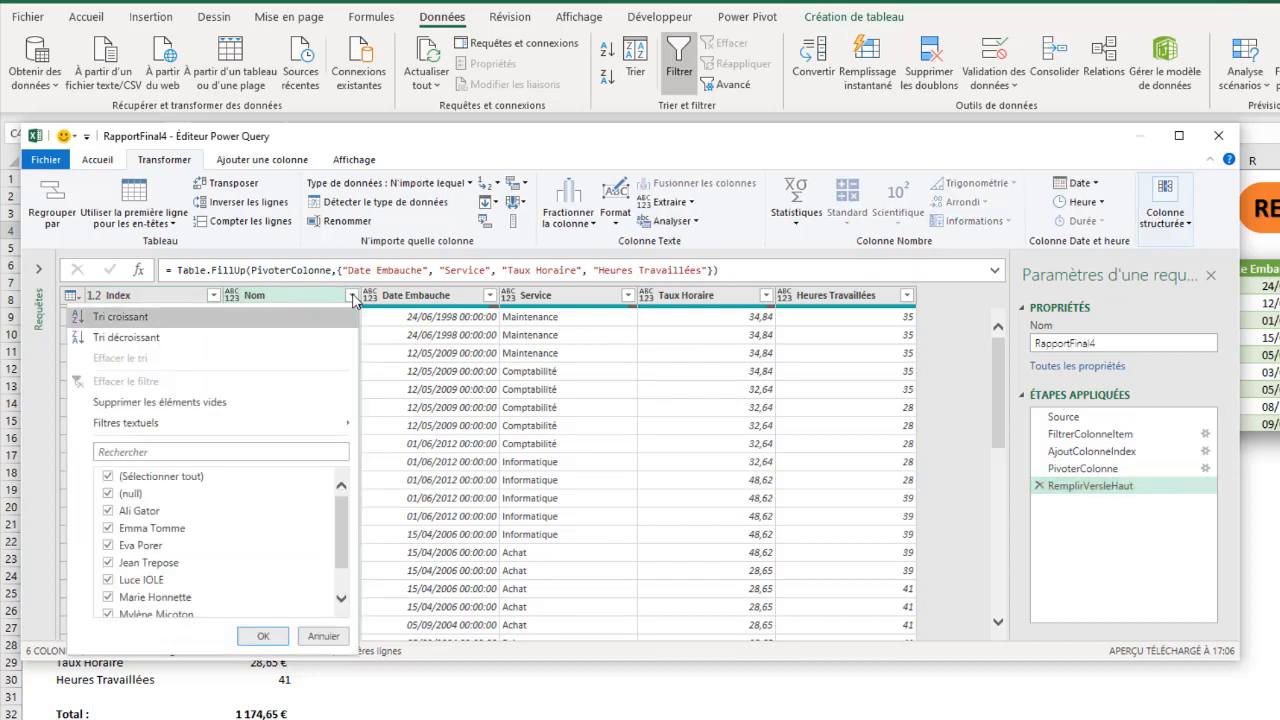
click(108, 494)
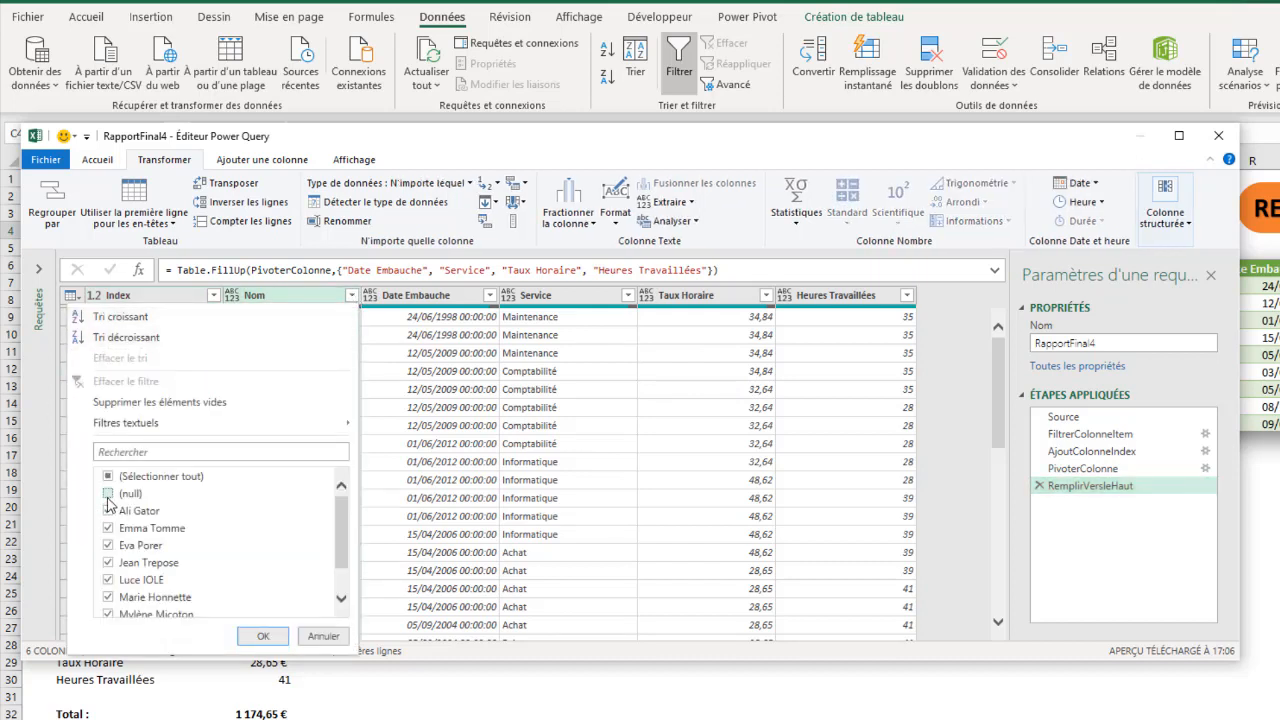
click(263, 636)
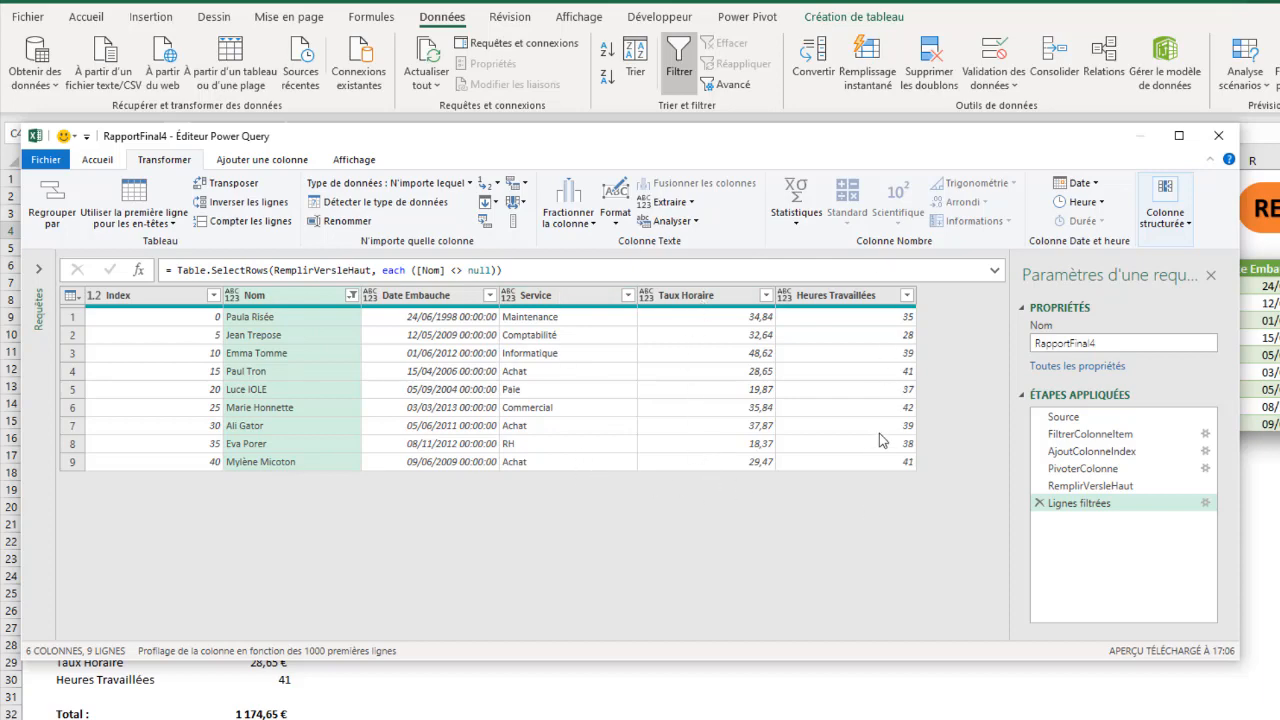
- Rename the Lignes filtrées step as FiltrerlesNull
drag(812, 140, 720, 120)
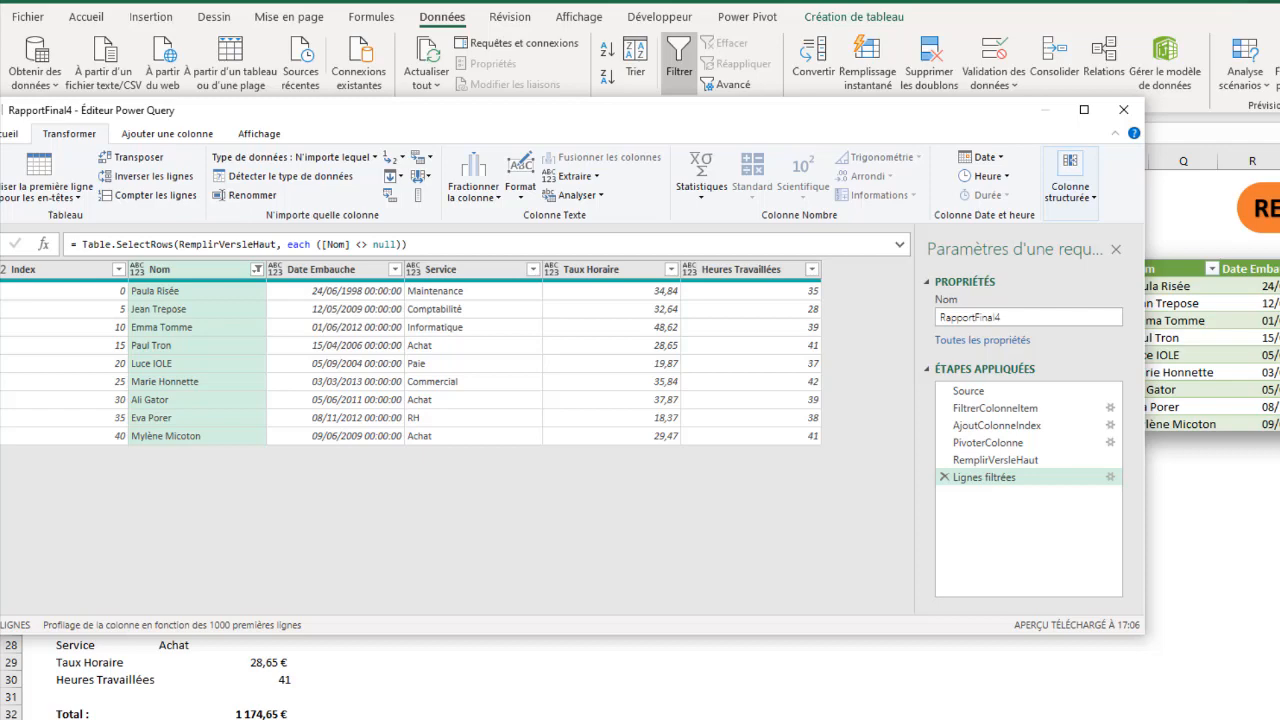
drag(715, 158, 817, 142)
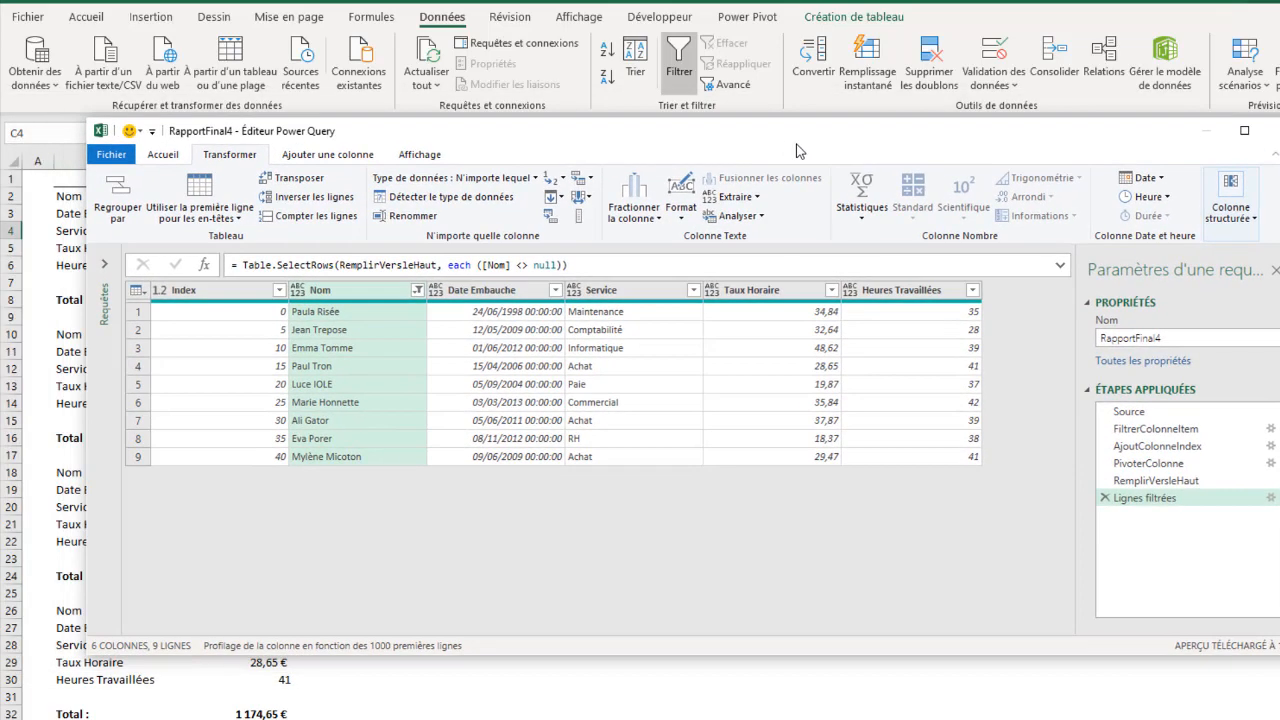
right_click(1158, 498)
click(1205, 535)
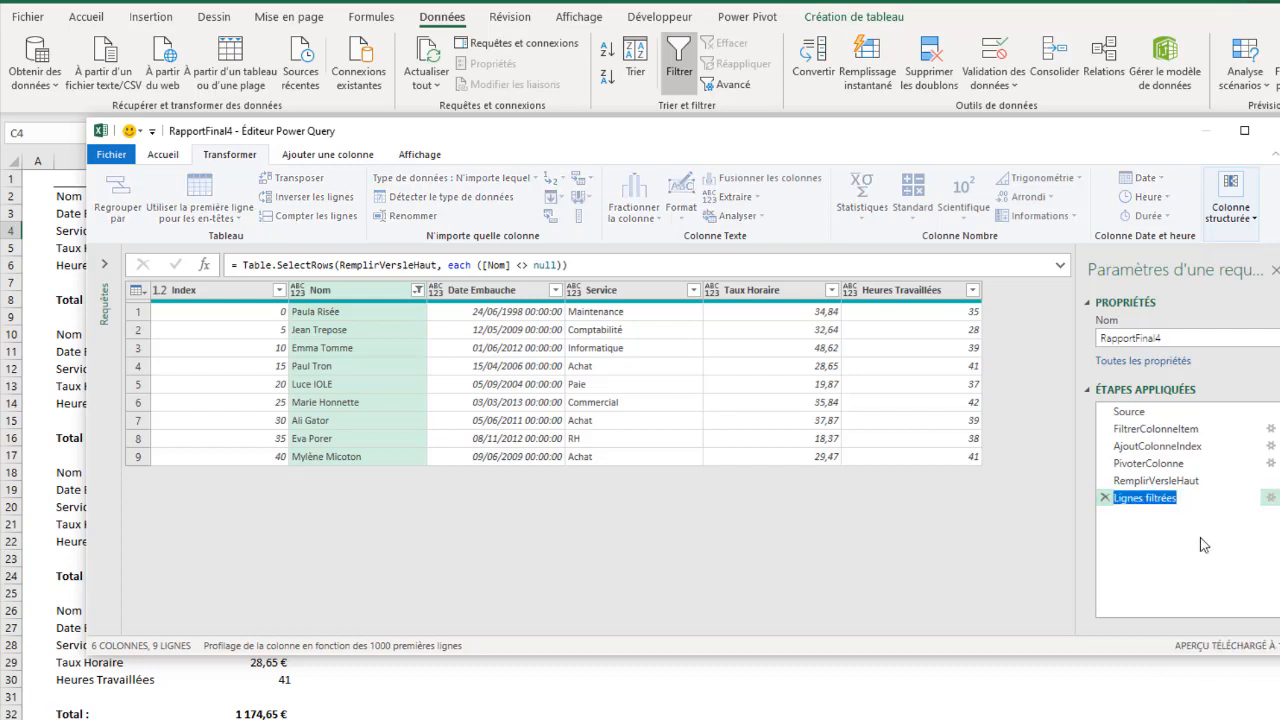
text(FiltrerlesNull)
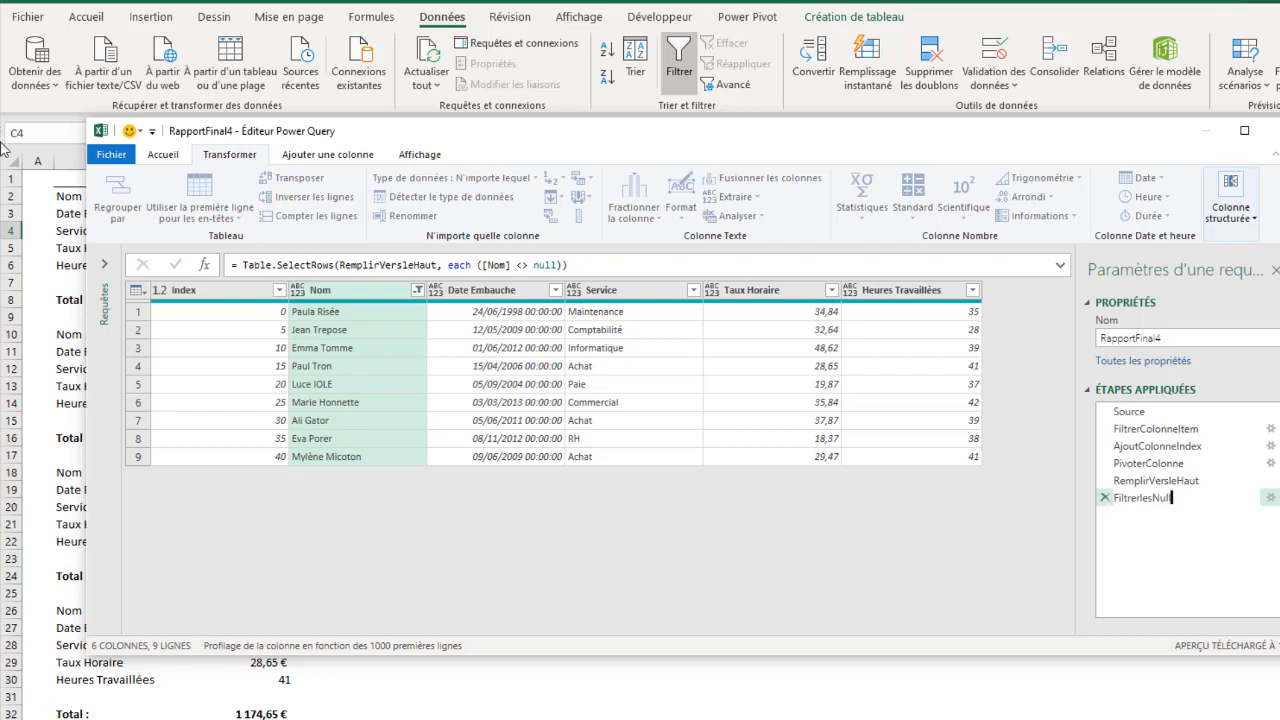
key(Return)
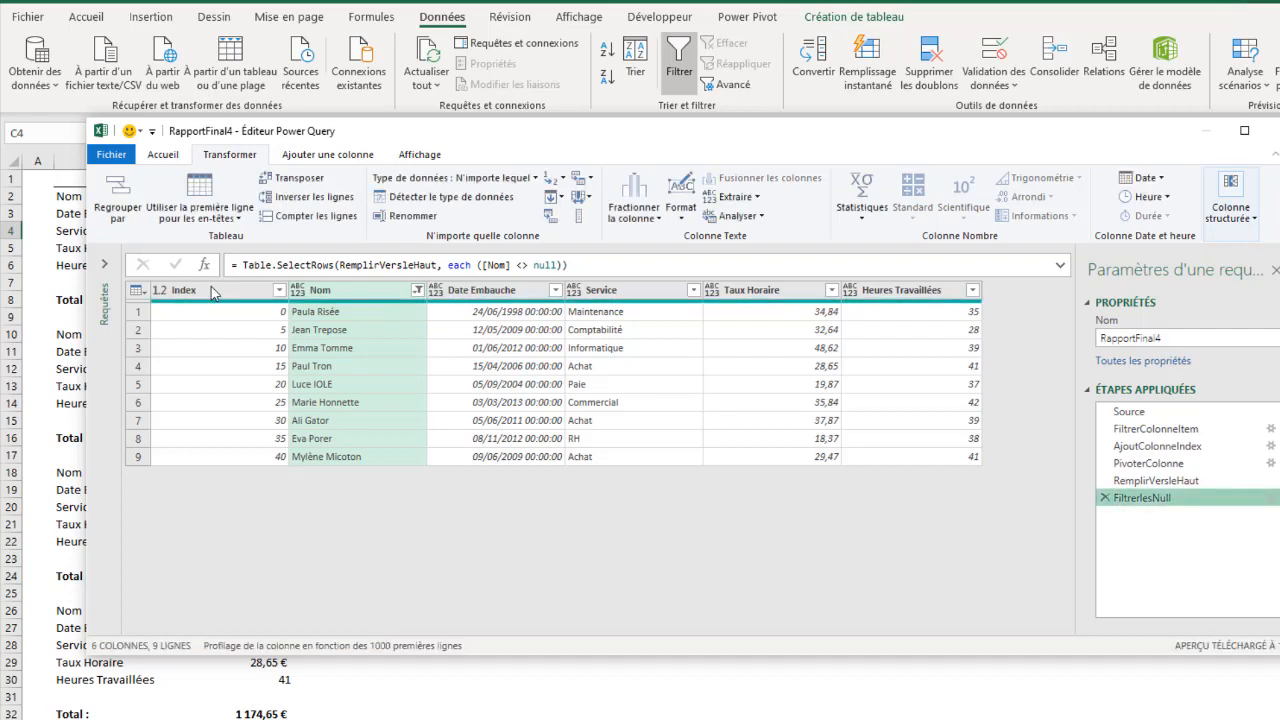
- Remove the Index column from the query
click(203, 292)
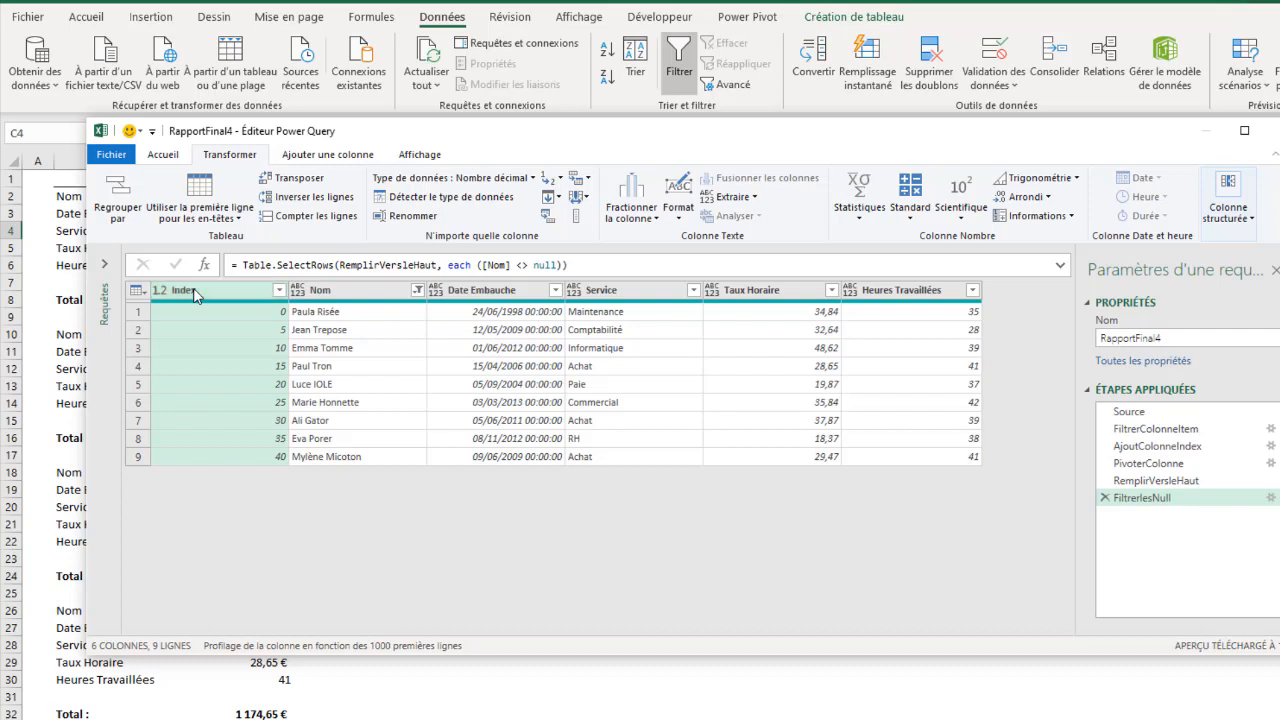
right_click(195, 291)
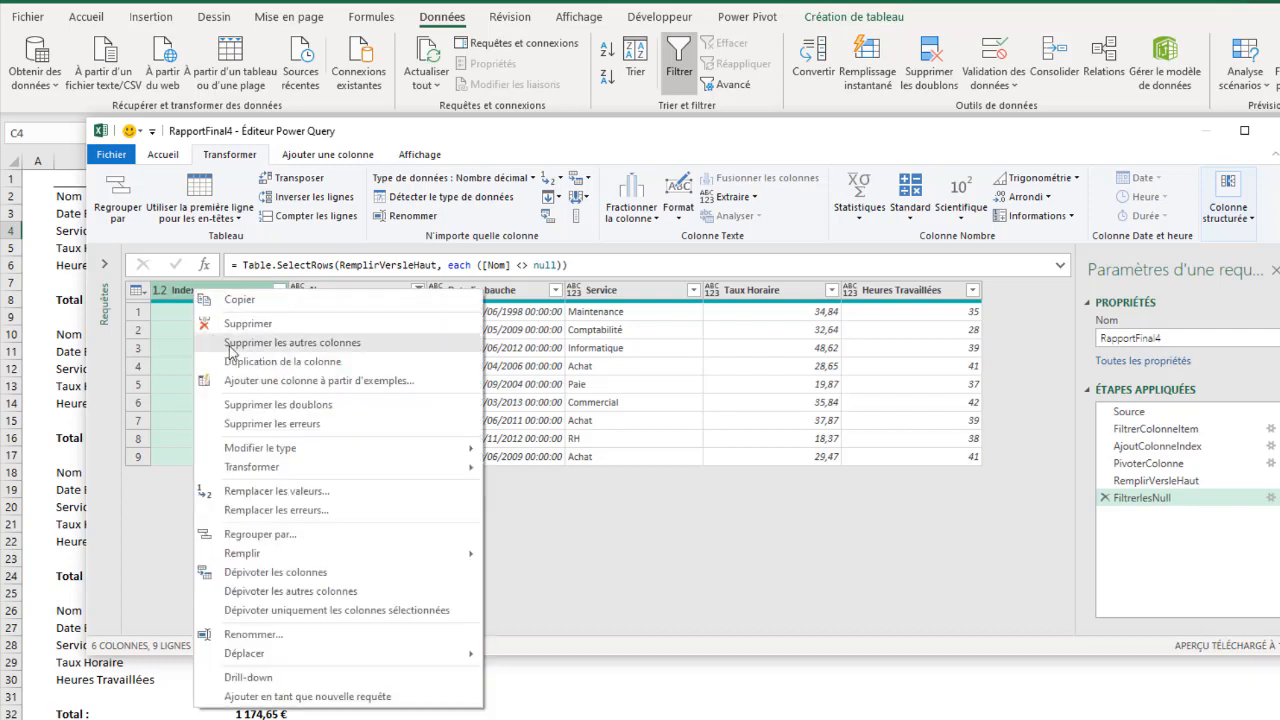
key(Escape)
key(Delete)
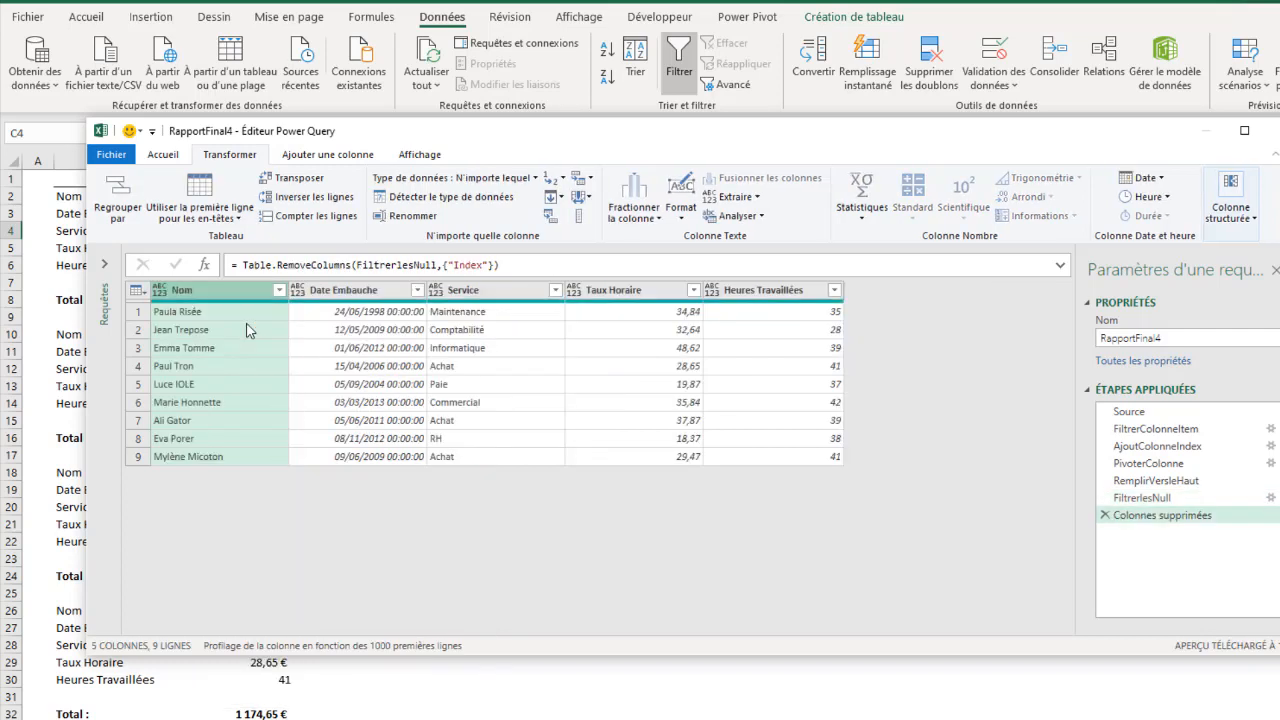
- Rename the Colonnes supprimées step as SupprimerColonneIndex
right_click(1145, 520)
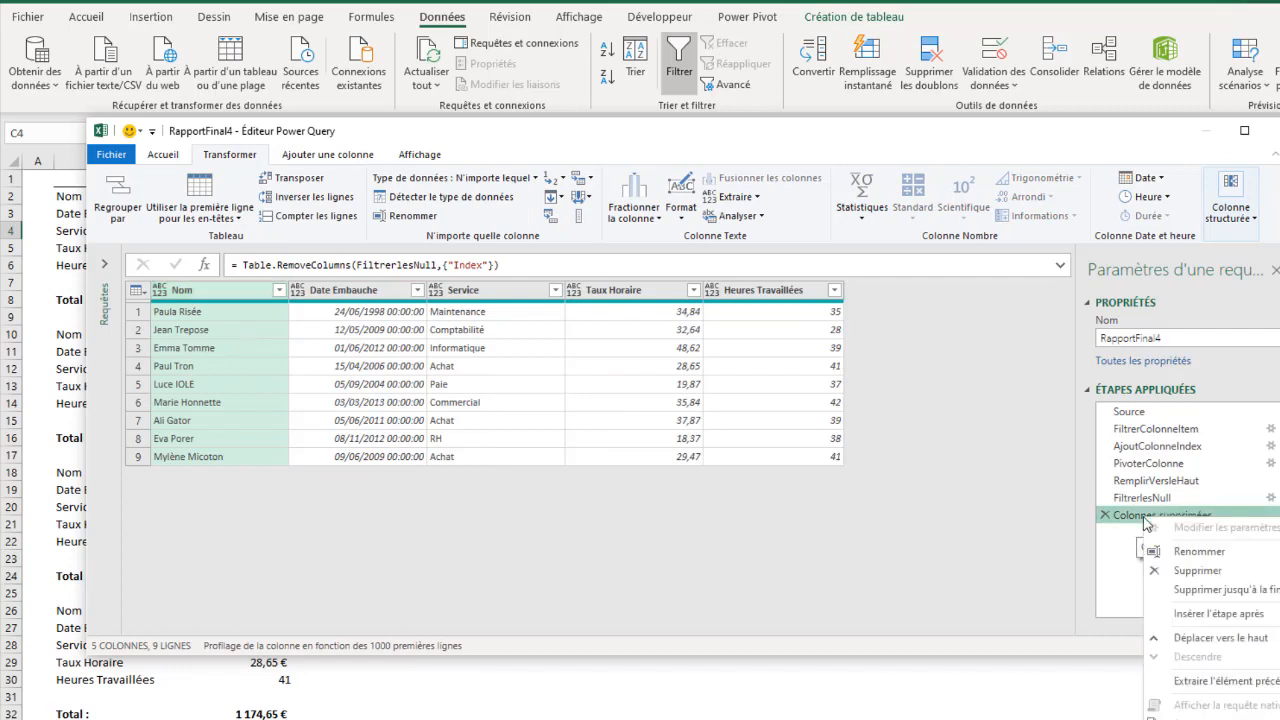
click(1199, 551)
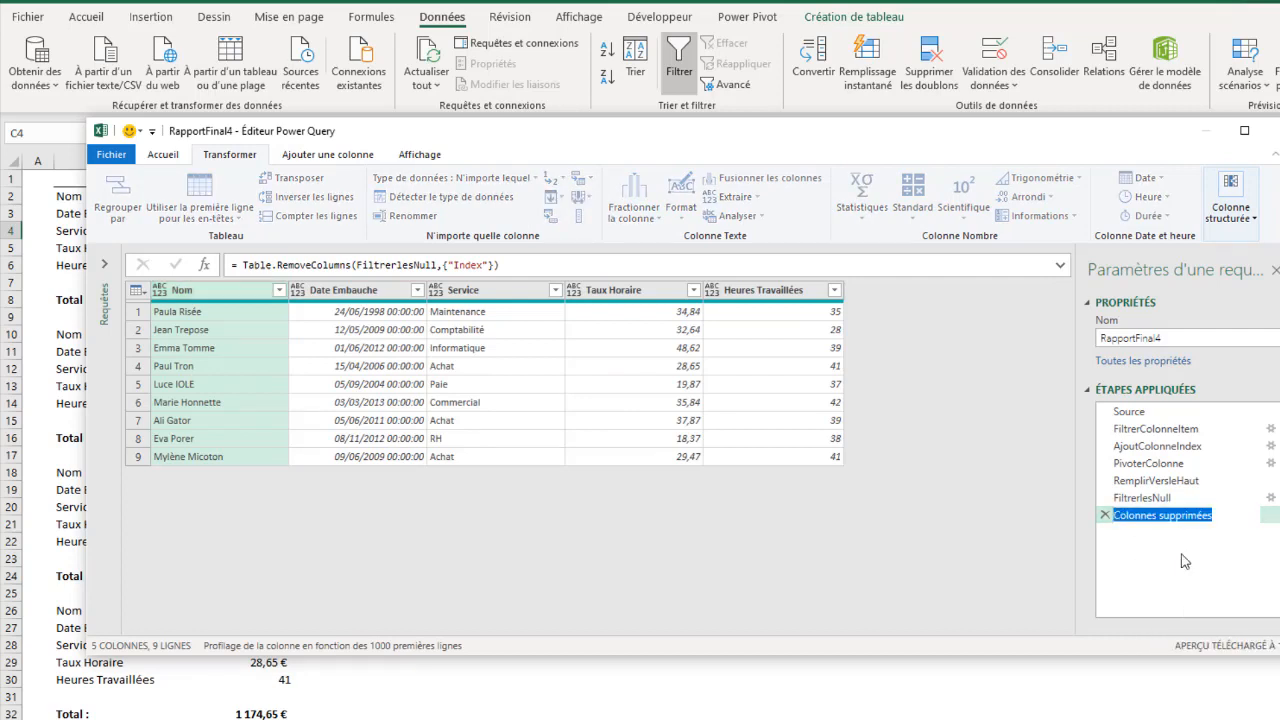
text(SupprimerCol)
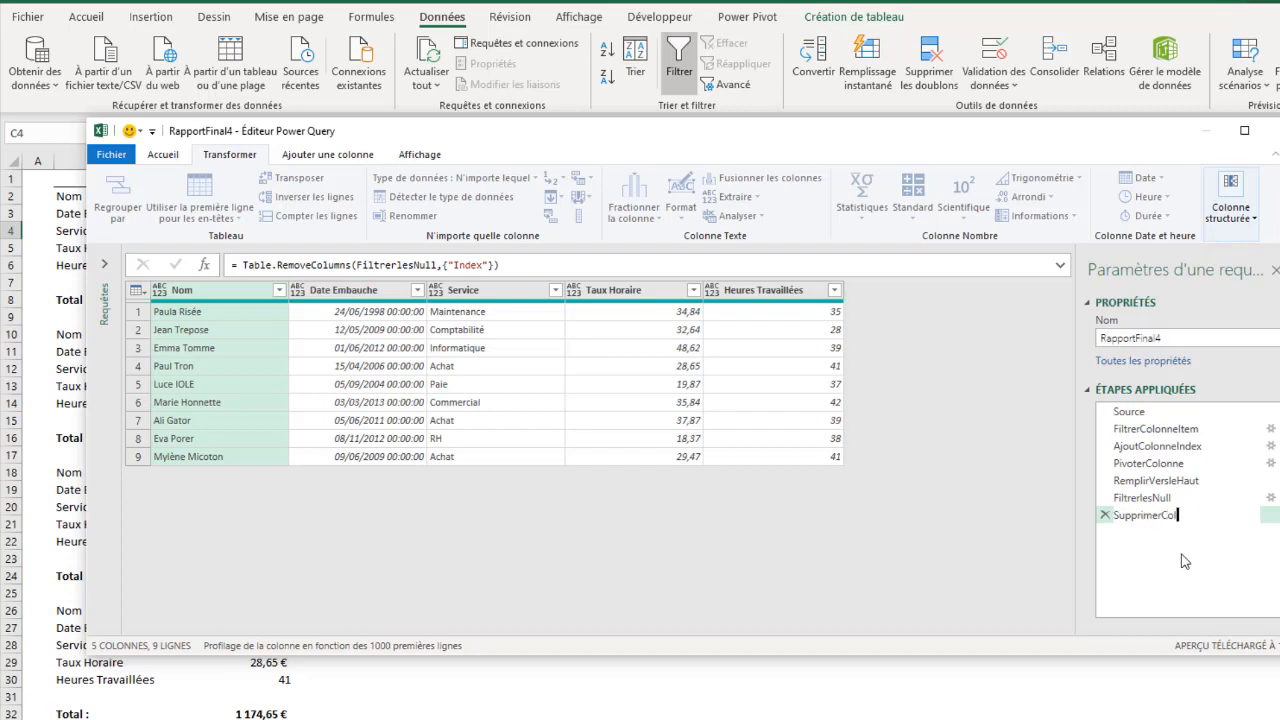
text(onneIndex)
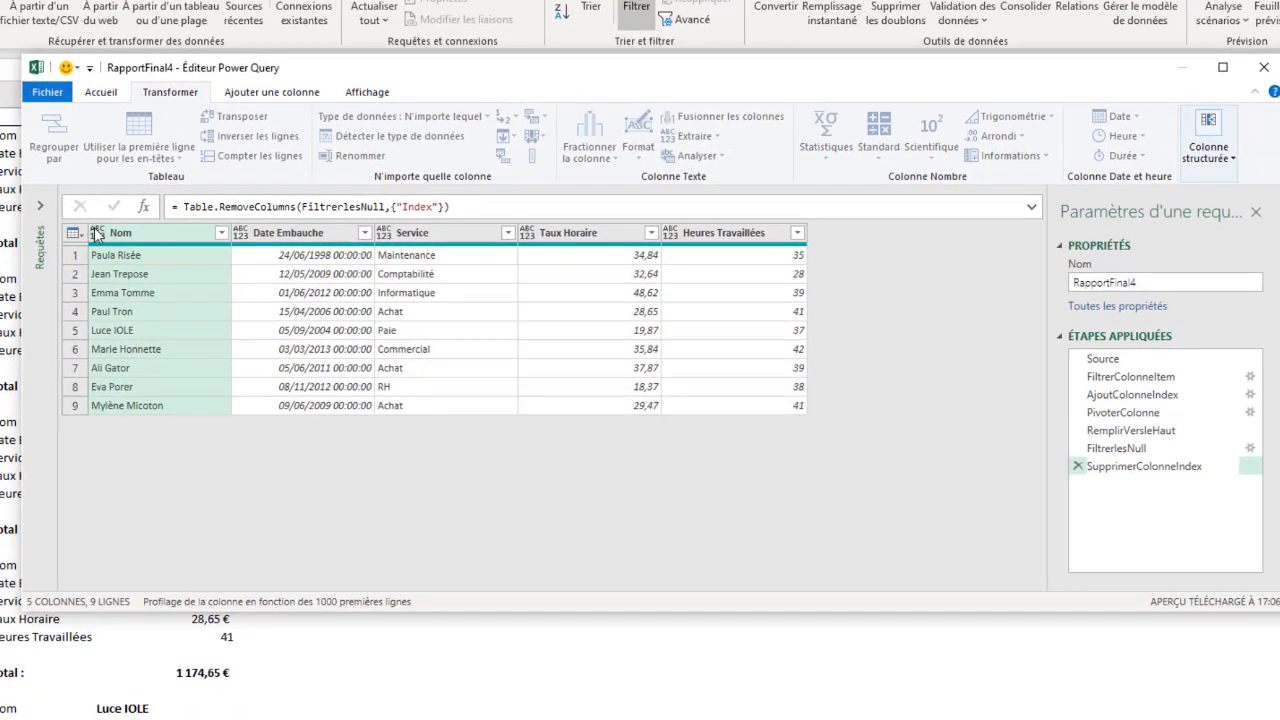
key(Return)
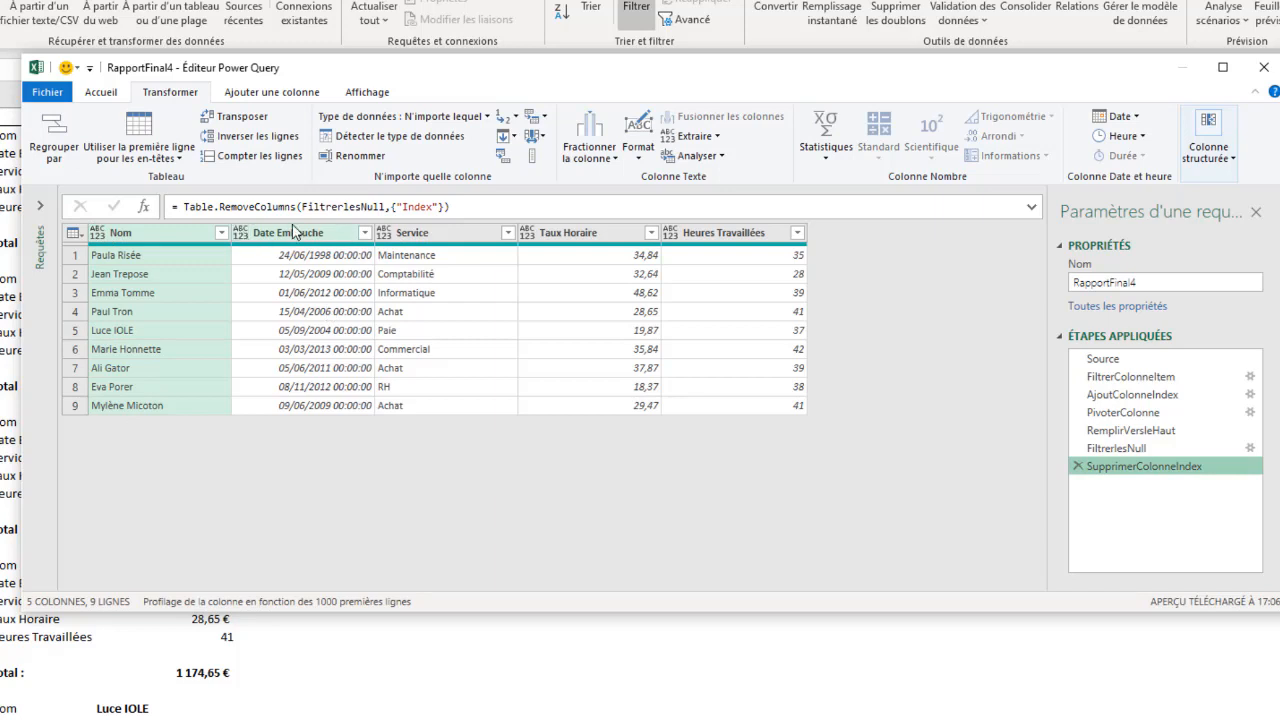
- Set the data types to Date for Date Embauche, Nombre décimal for Taux Horaire and Nombre entier for Heures Travaillées
click(240, 234)
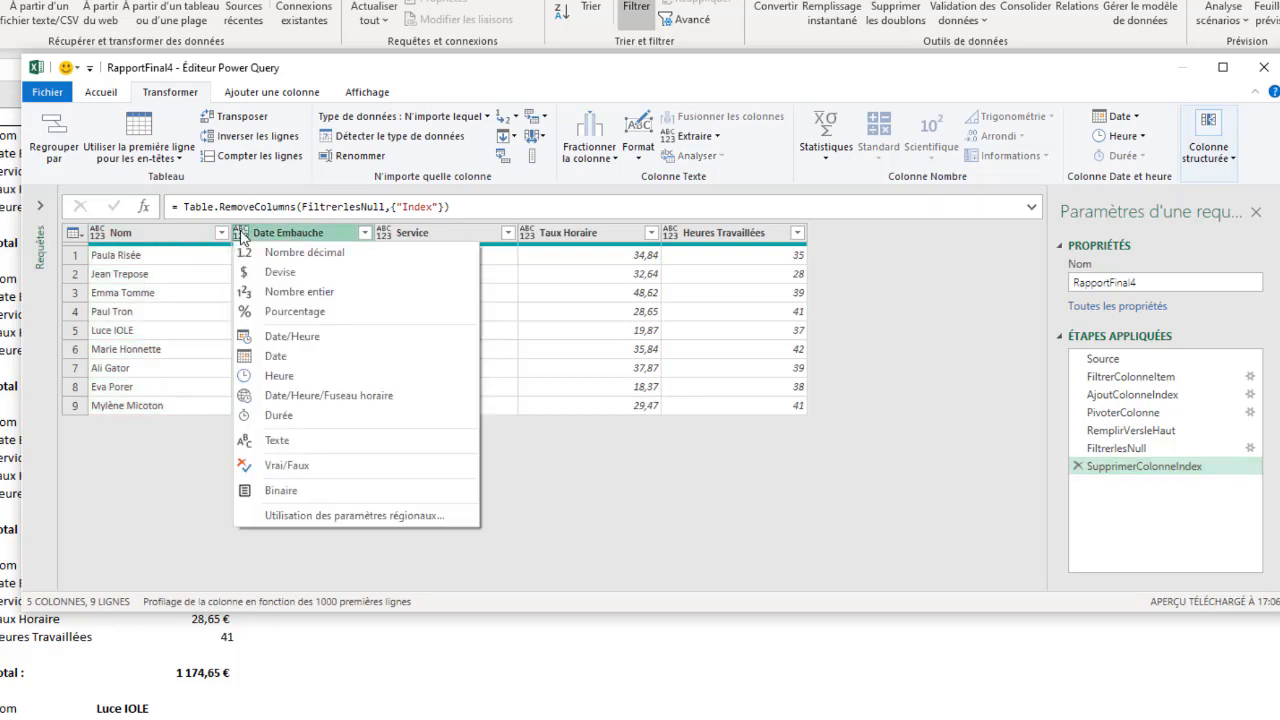
click(246, 357)
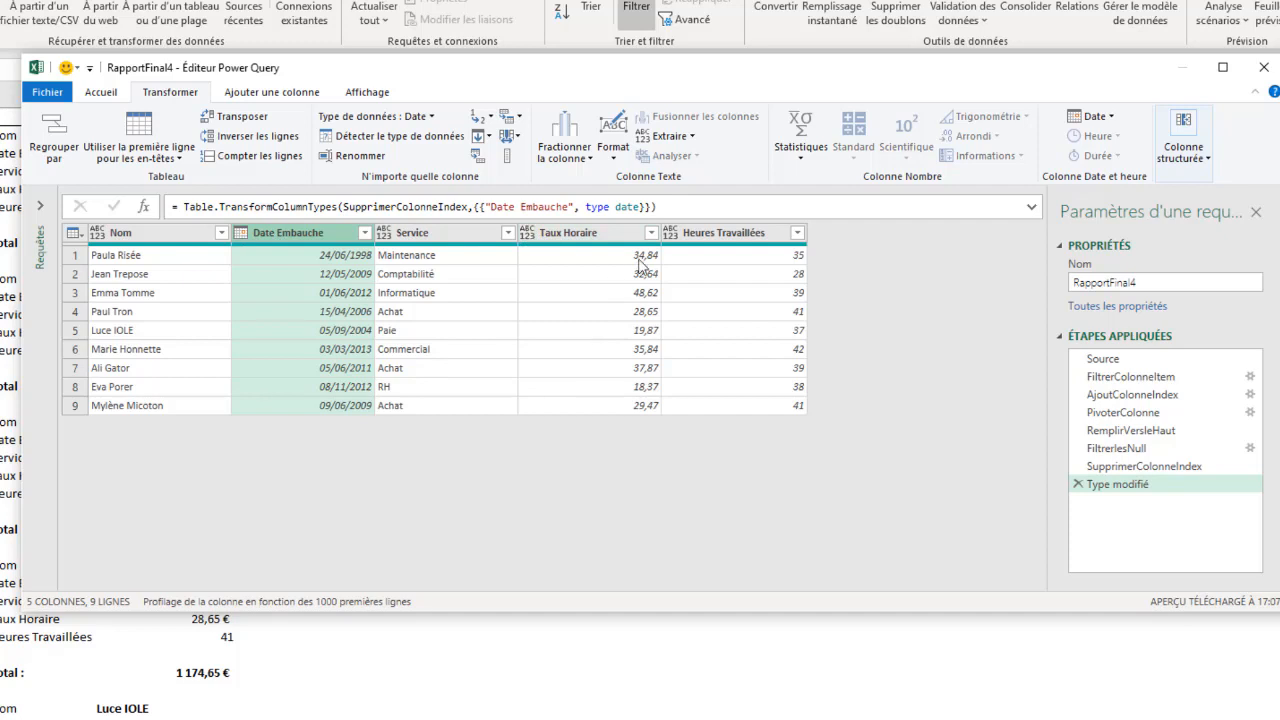
click(528, 236)
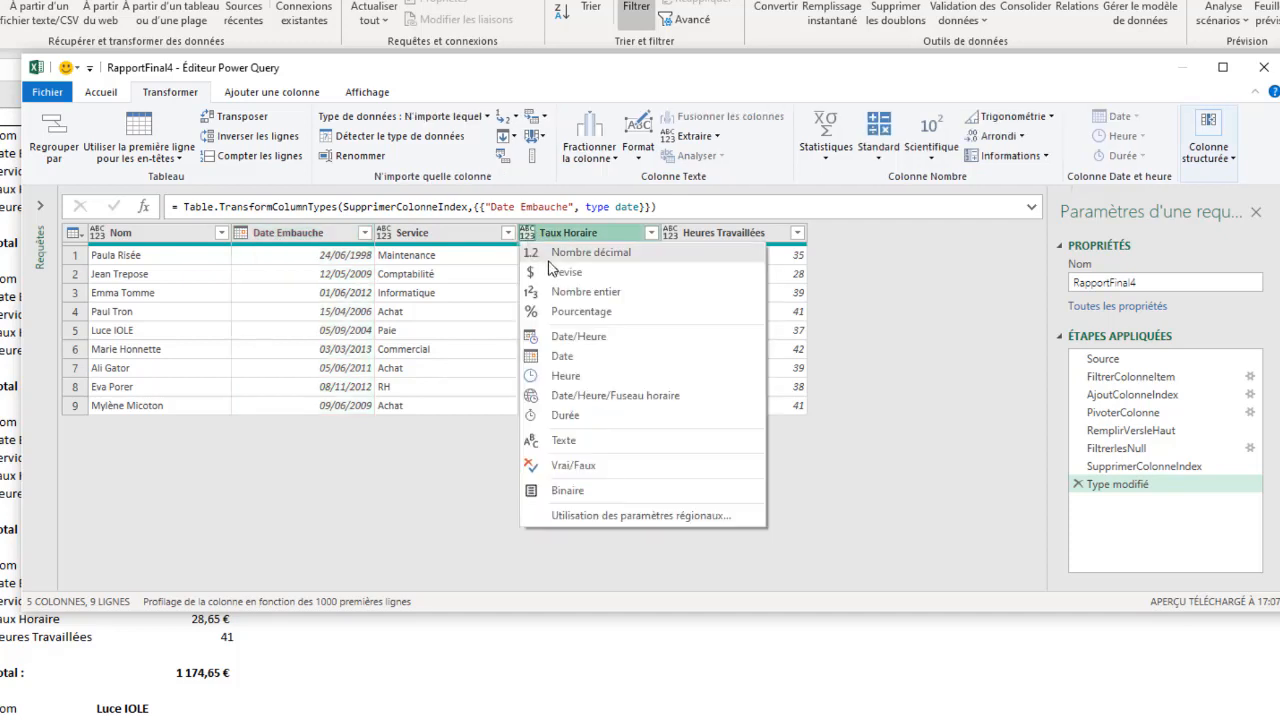
click(599, 275)
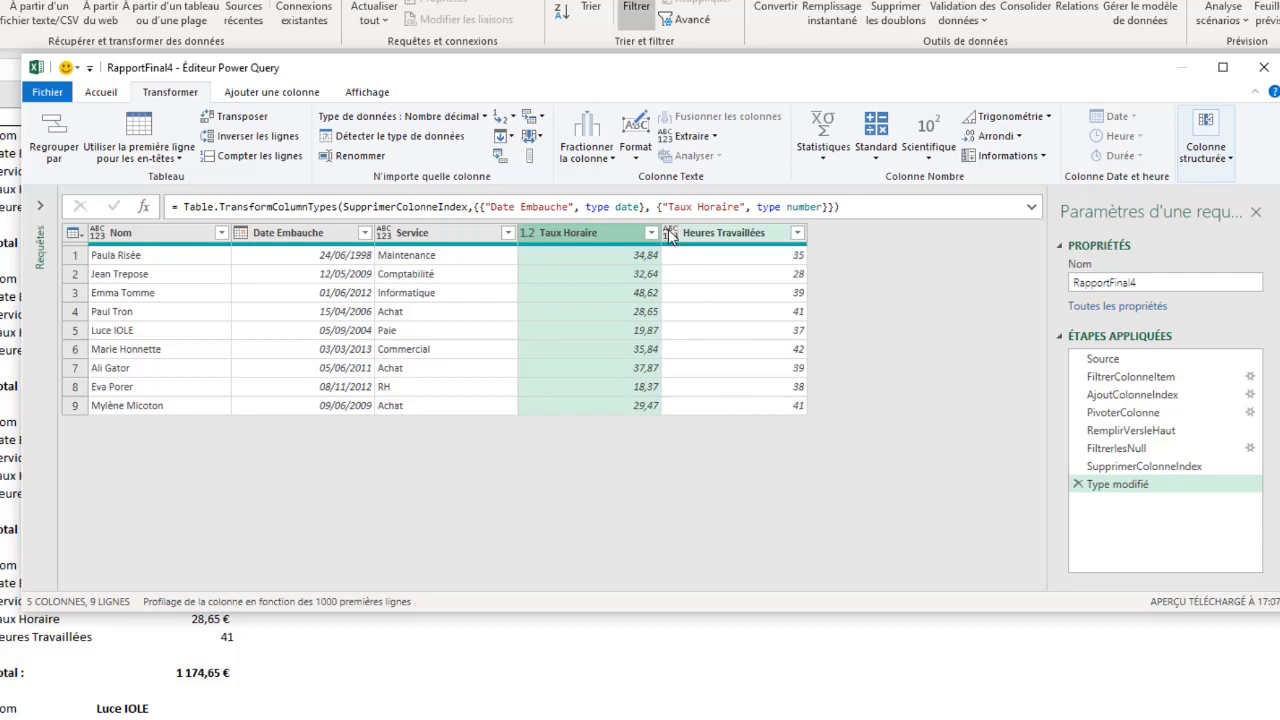
click(669, 233)
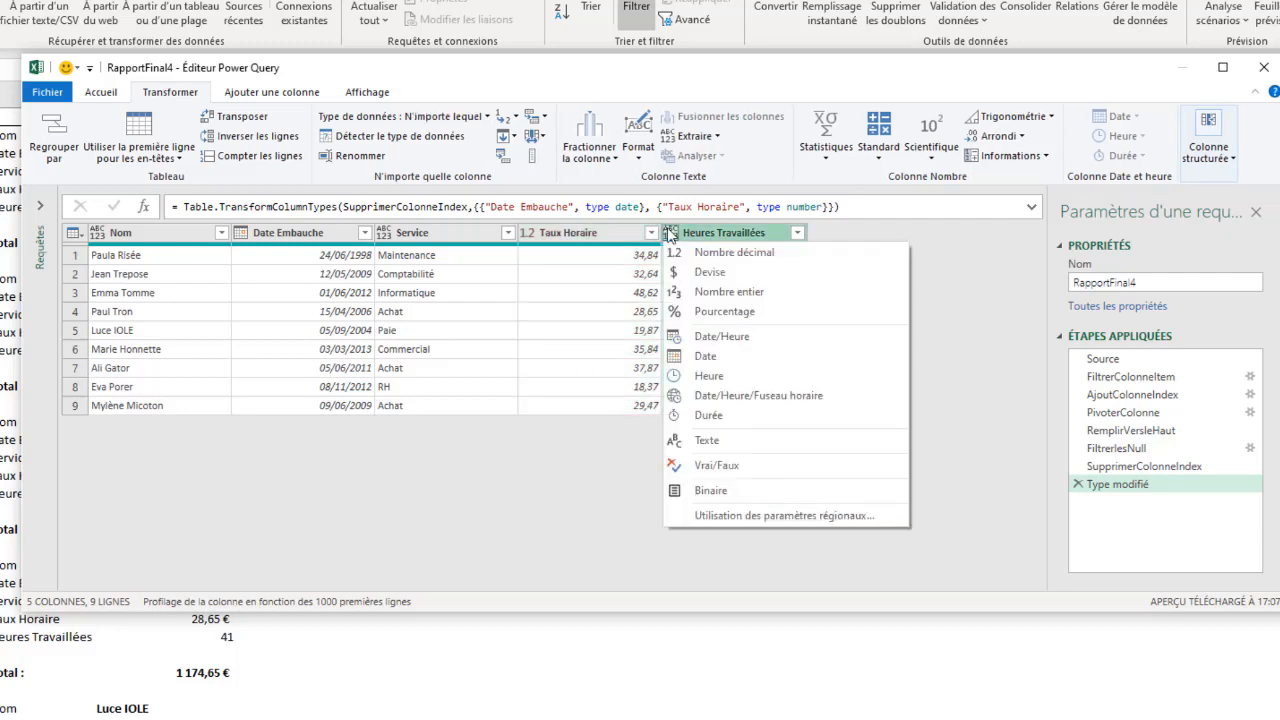
click(722, 292)
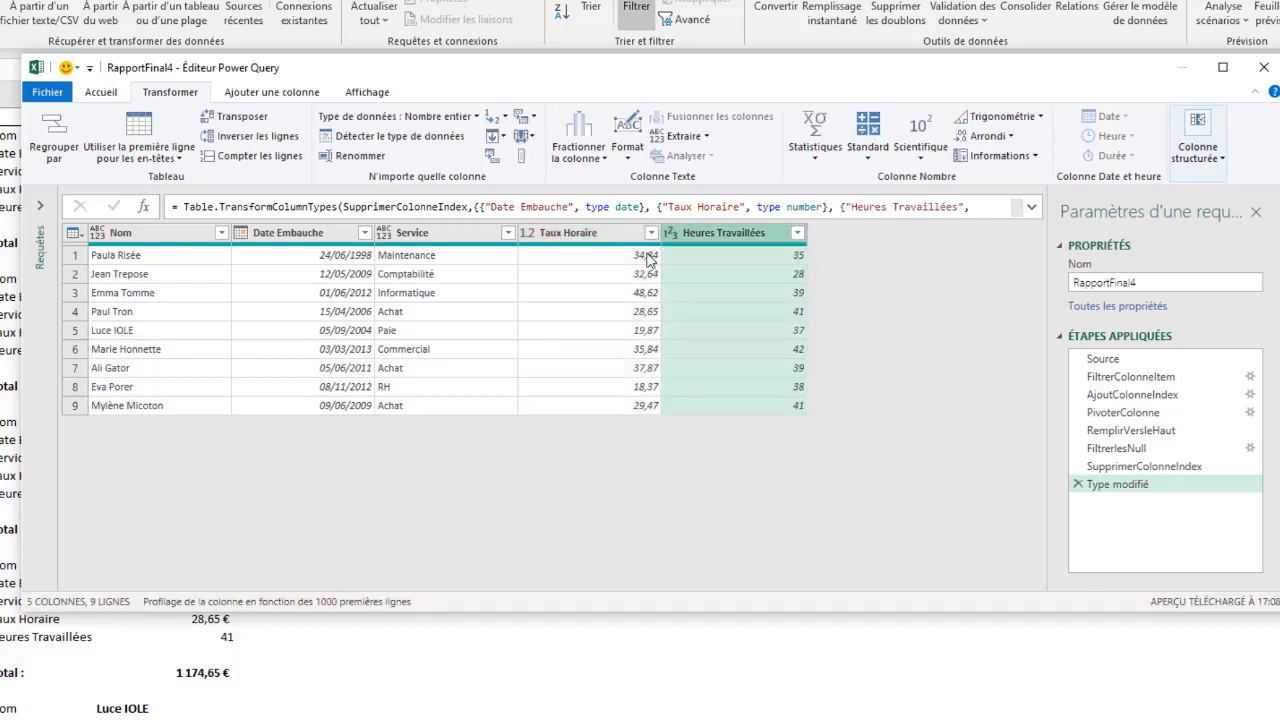
- Rename the Type modifié step as FormaterChamps
right_click(1118, 487)
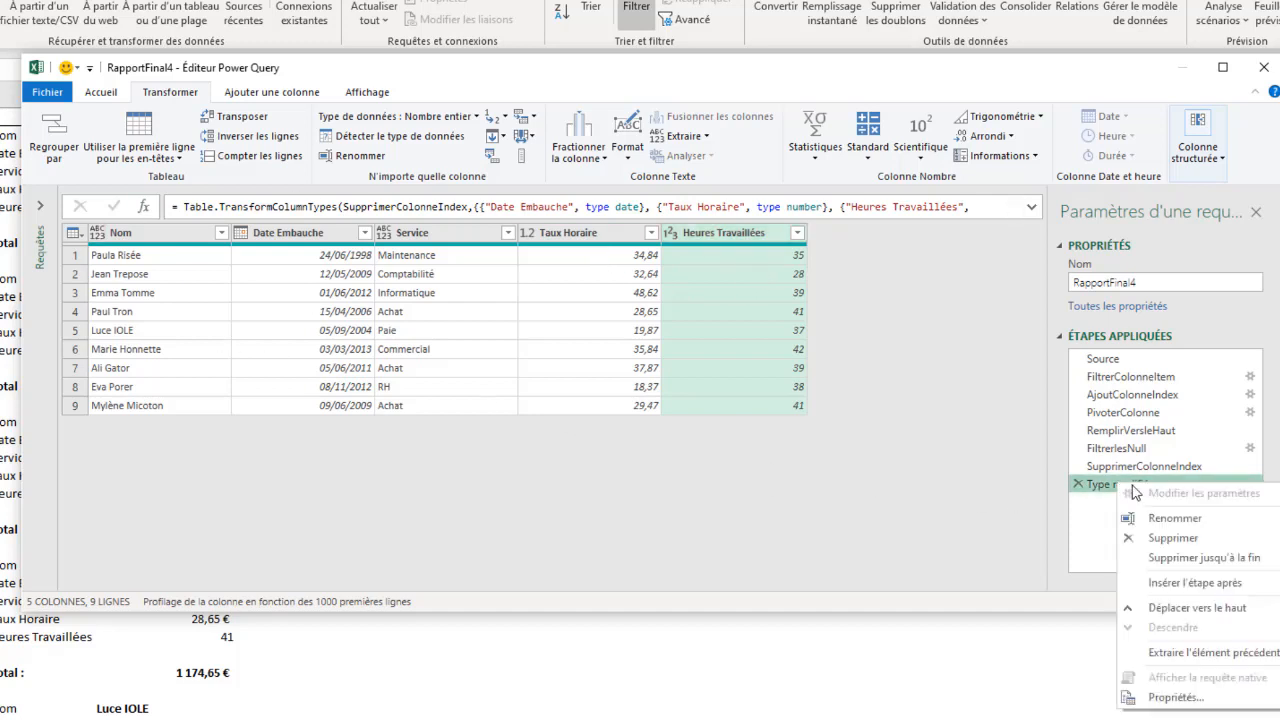
click(1172, 520)
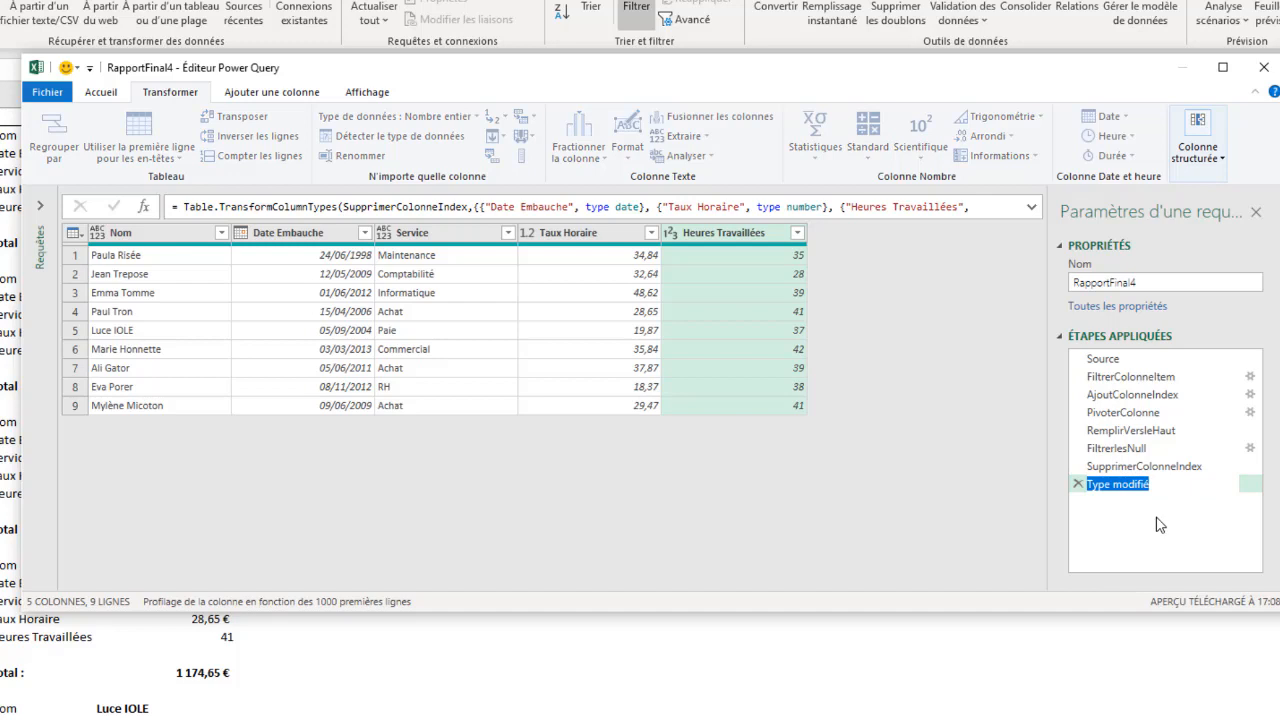
text(Format)
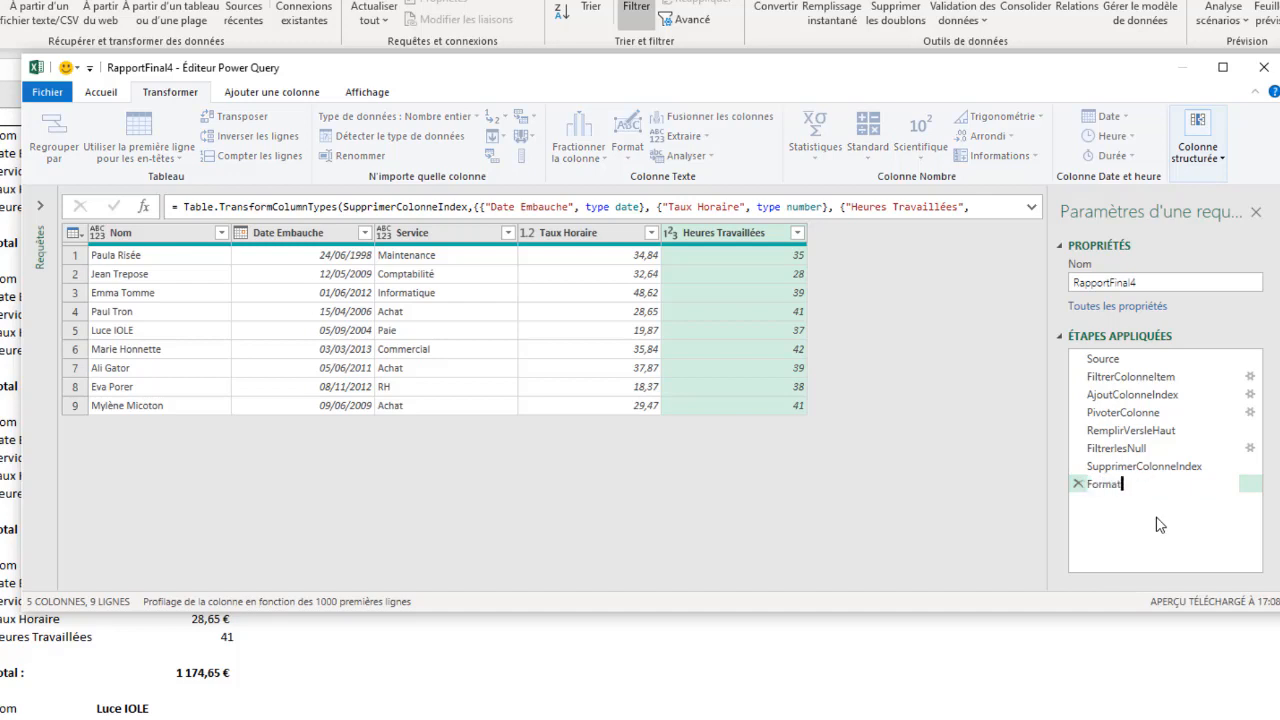
text(erChamps)
- Review the complete M code of the RapportFinal4 query in the advanced editor, from the Source line to the final FormaterChamps result
click(103, 93)
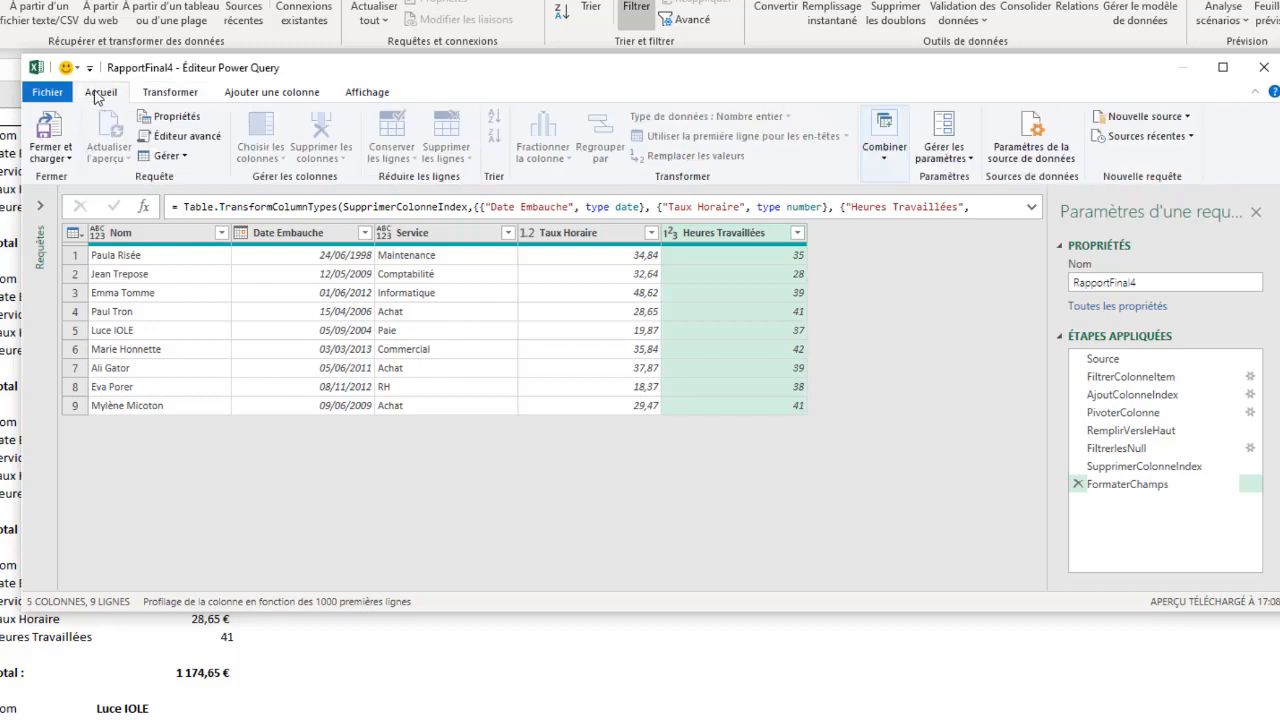
click(176, 135)
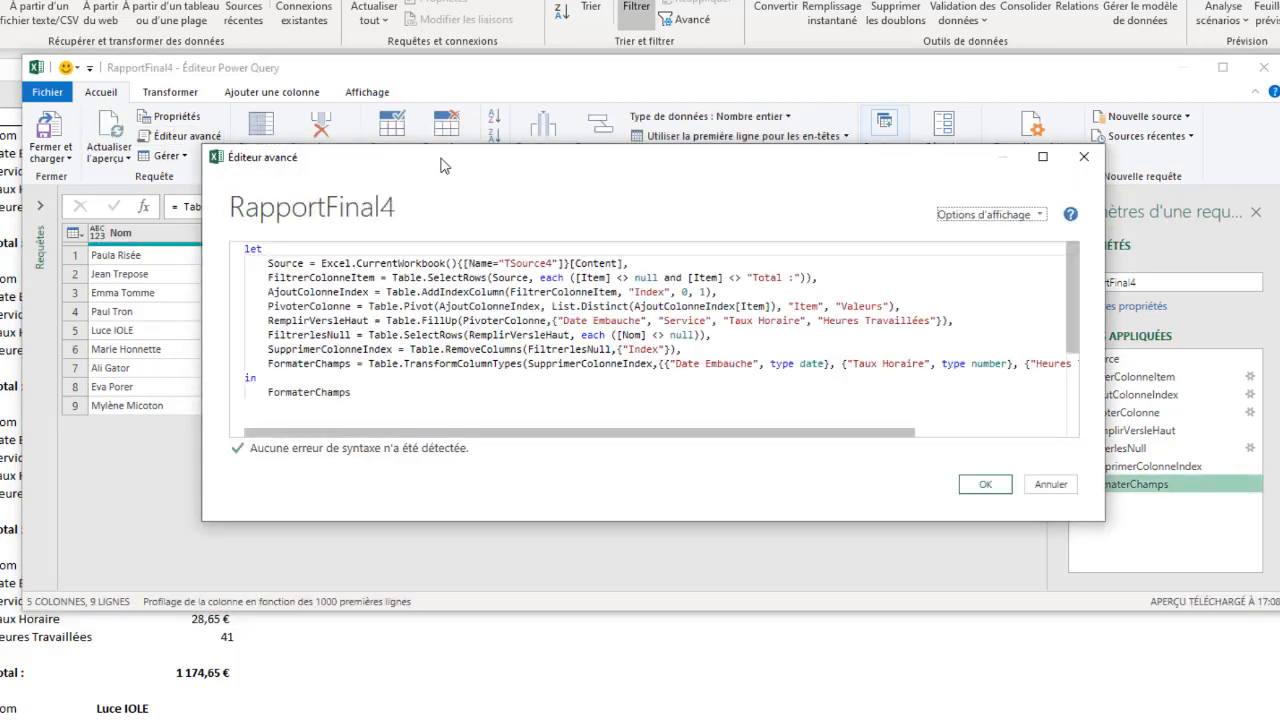
drag(444, 166, 309, 137)
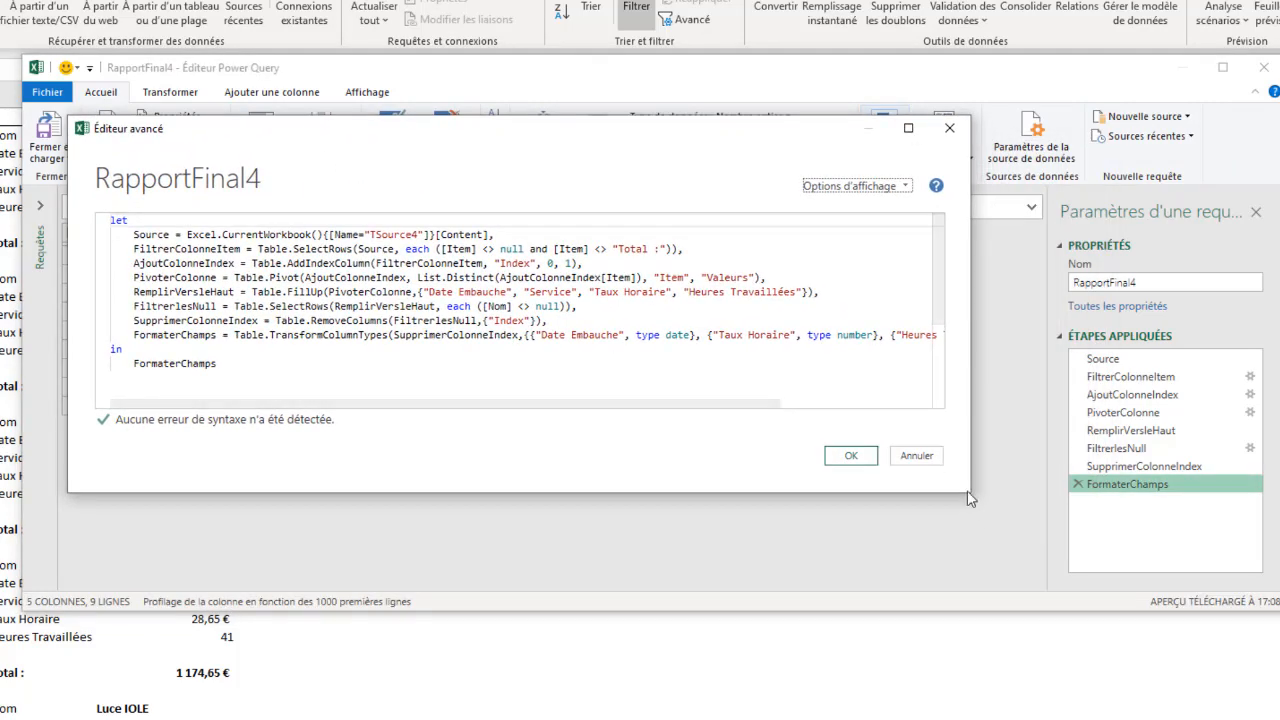
drag(968, 499, 1170, 520)
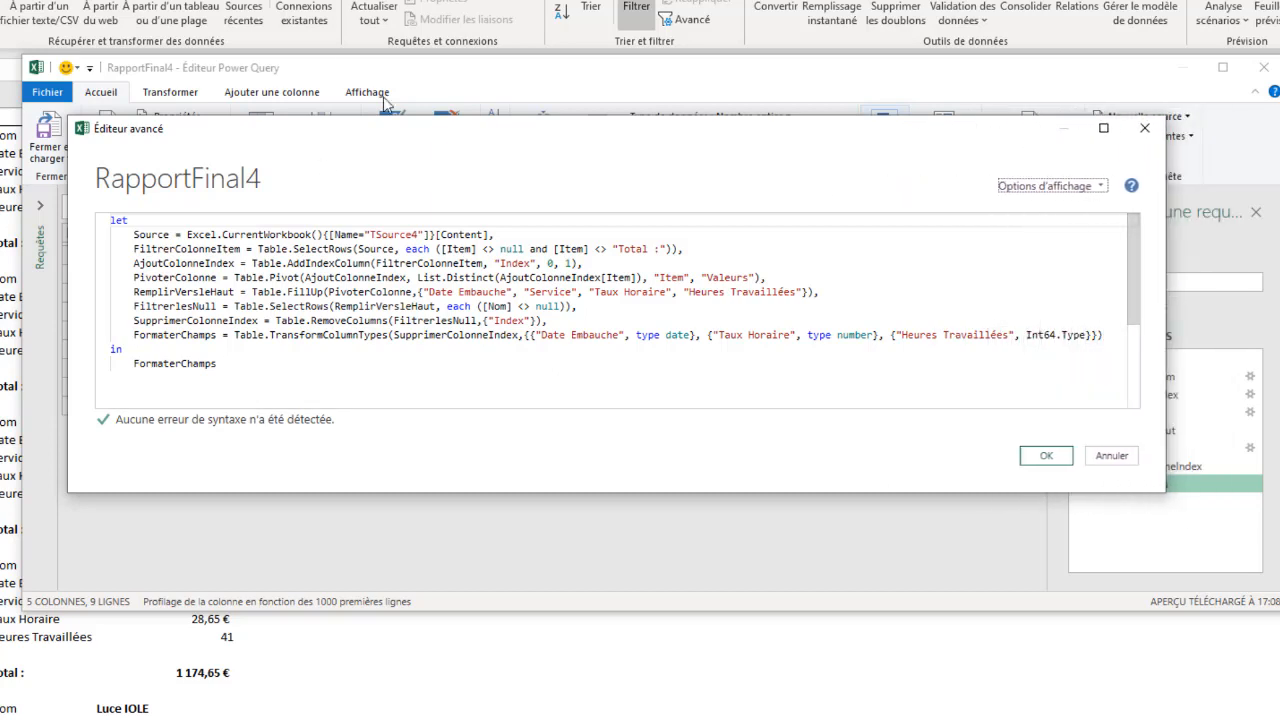
drag(419, 137, 382, 159)
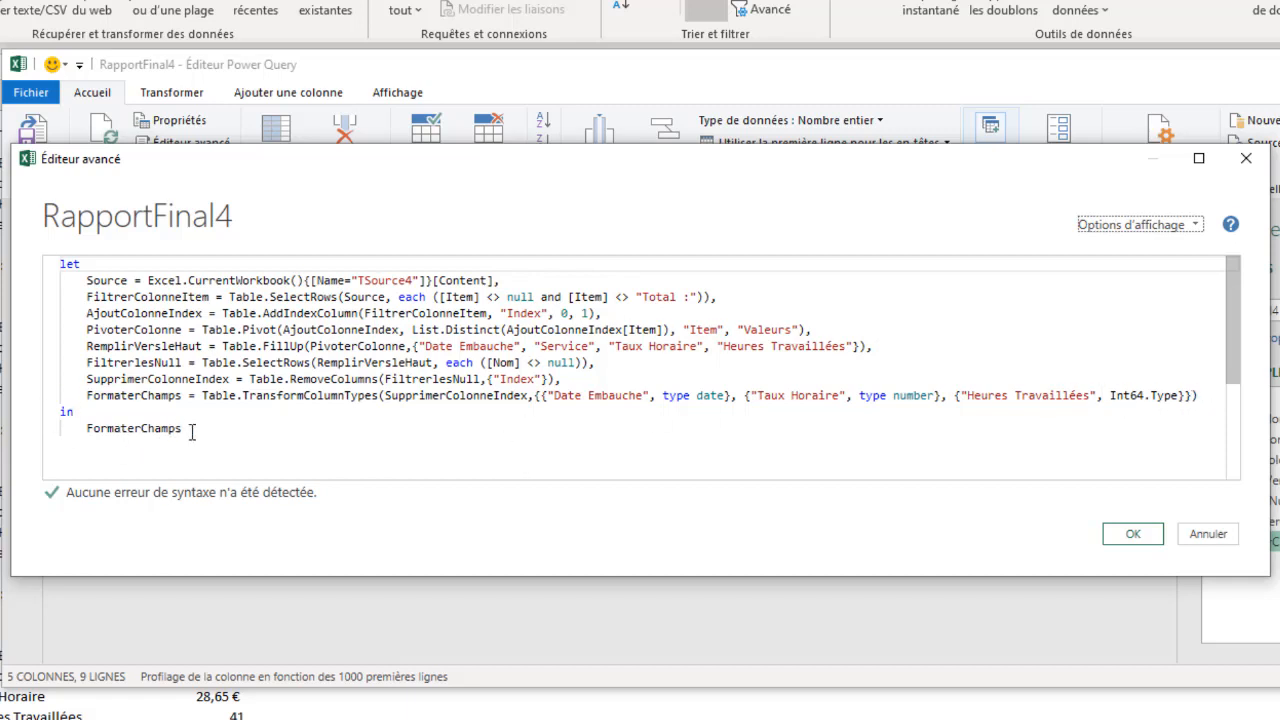
drag(192, 431, 124, 420)
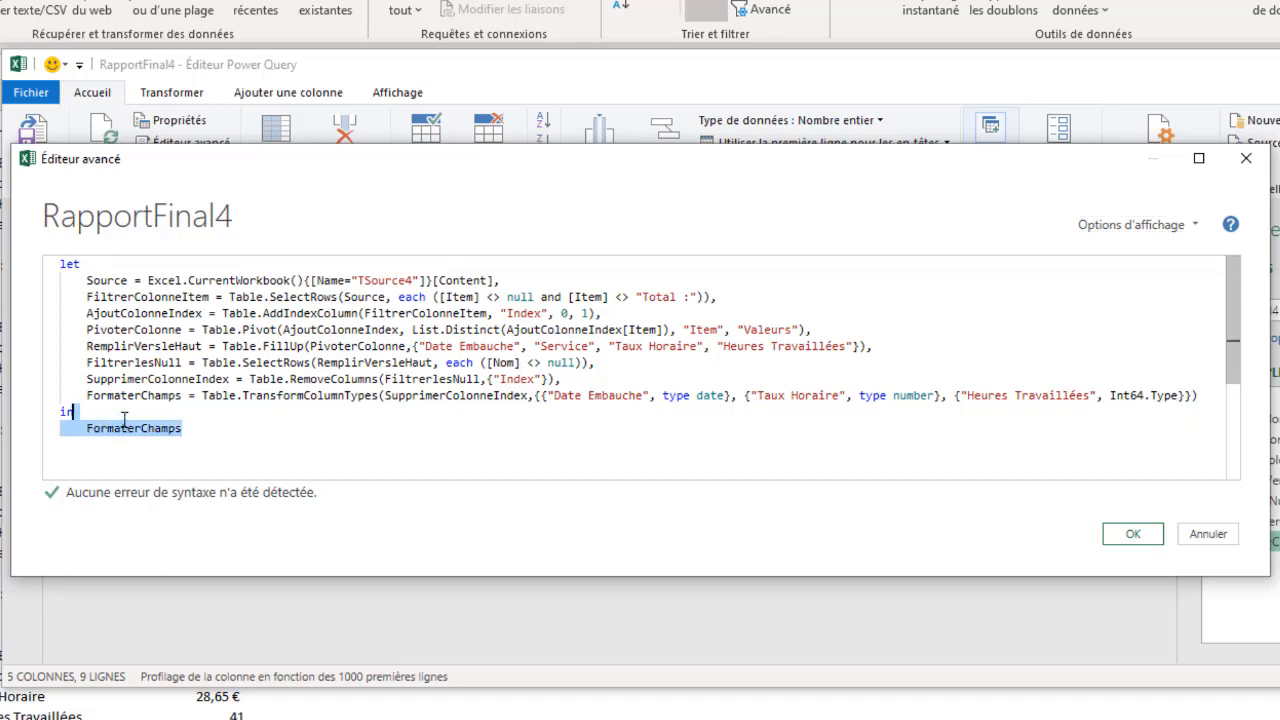
click(204, 434)
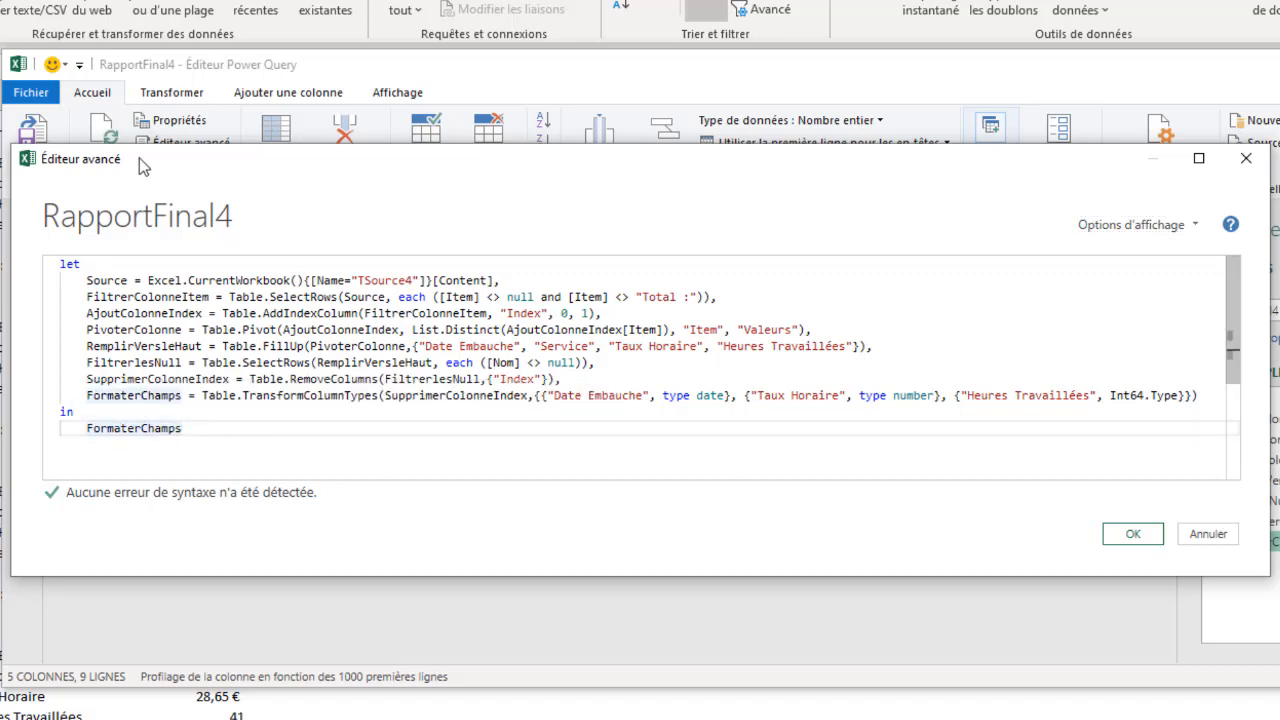
click(1148, 538)
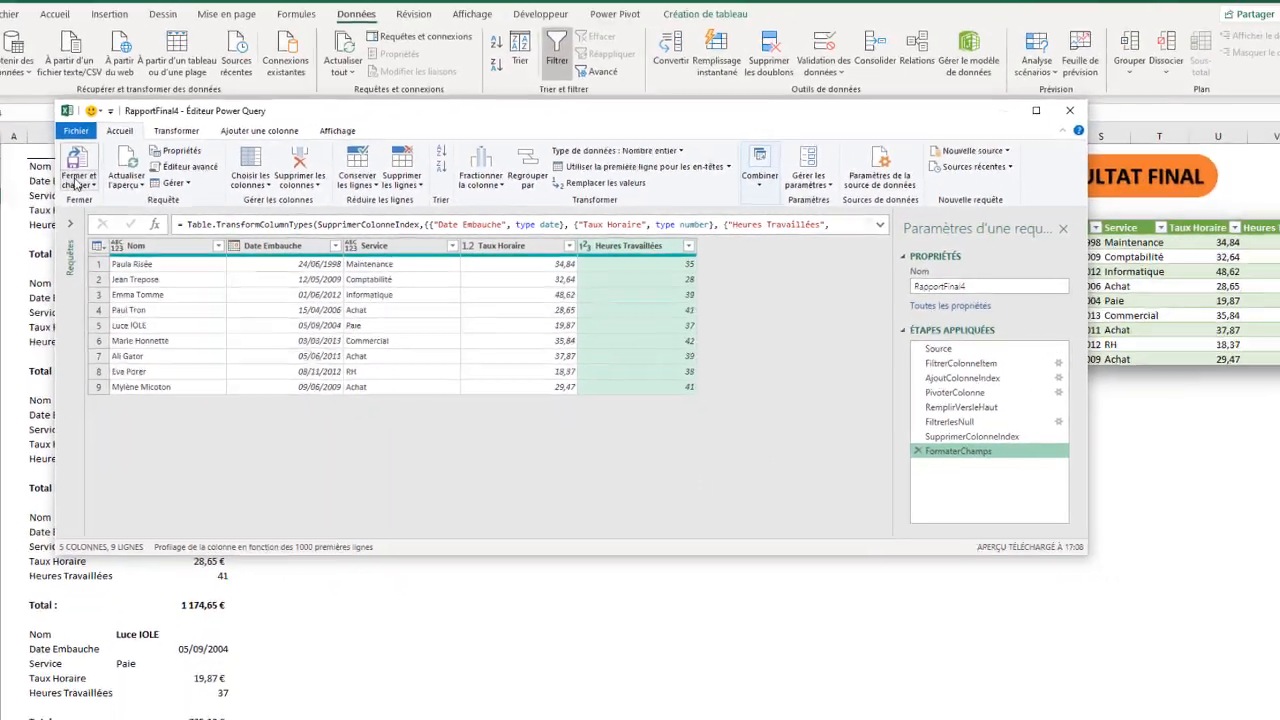
- Load the RapportFinal4 query as a table on the existing Source 4 sheet at cell K23, and close the queries pane
click(40, 165)
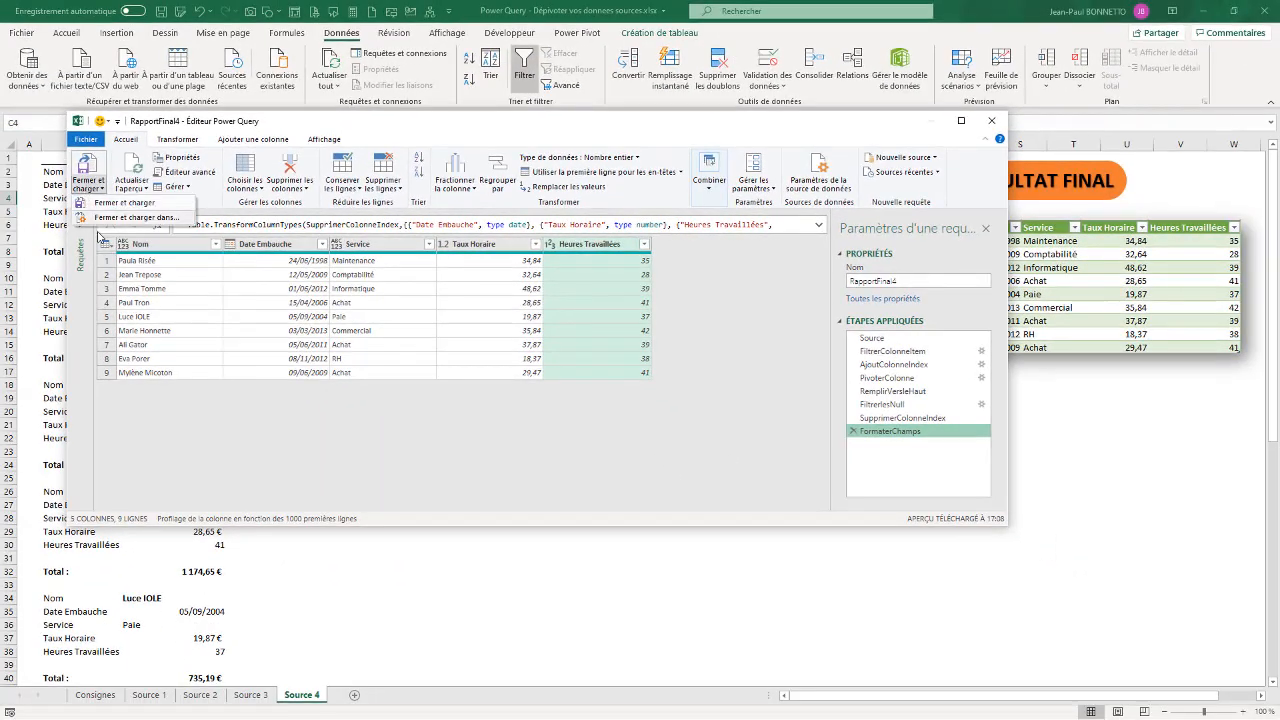
click(129, 217)
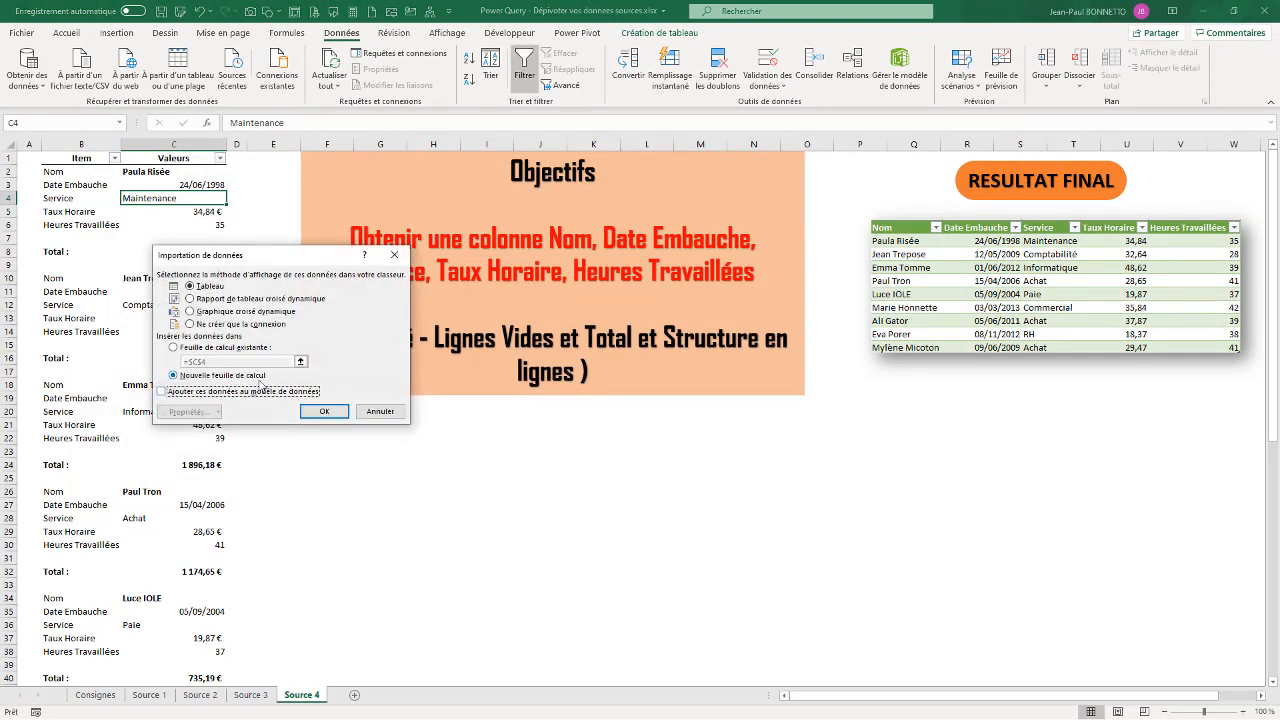
click(173, 347)
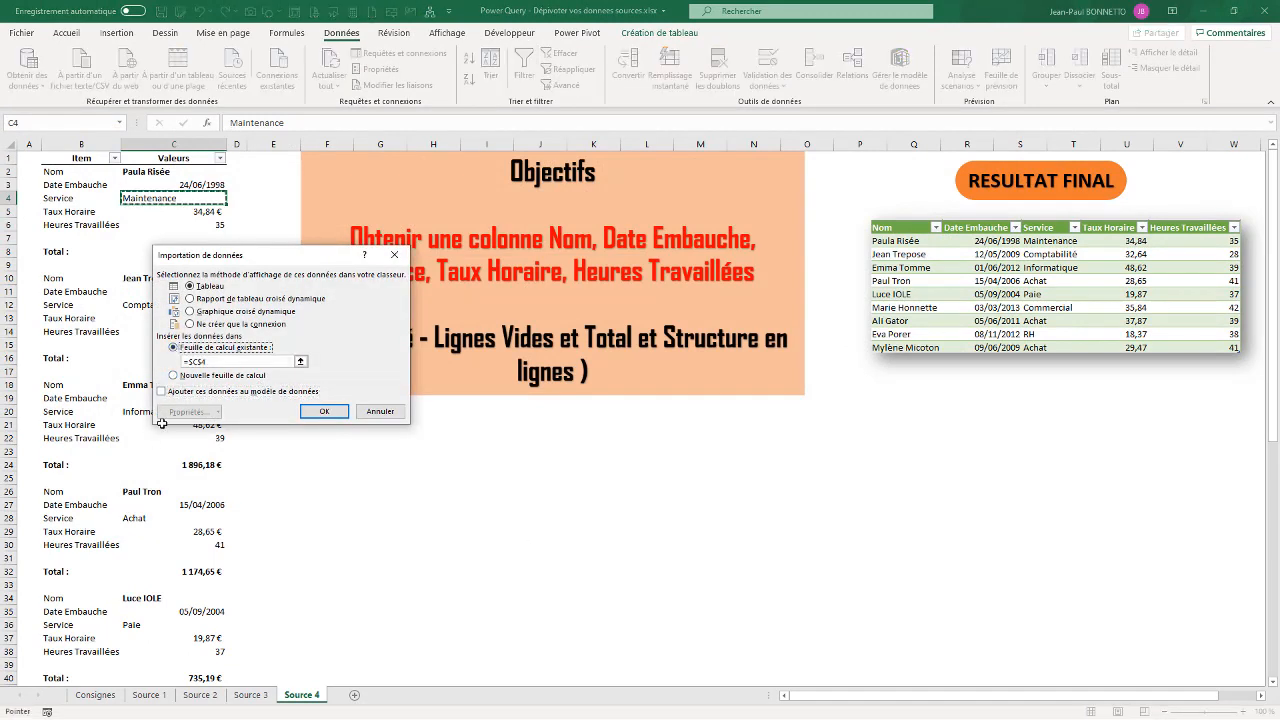
click(300, 361)
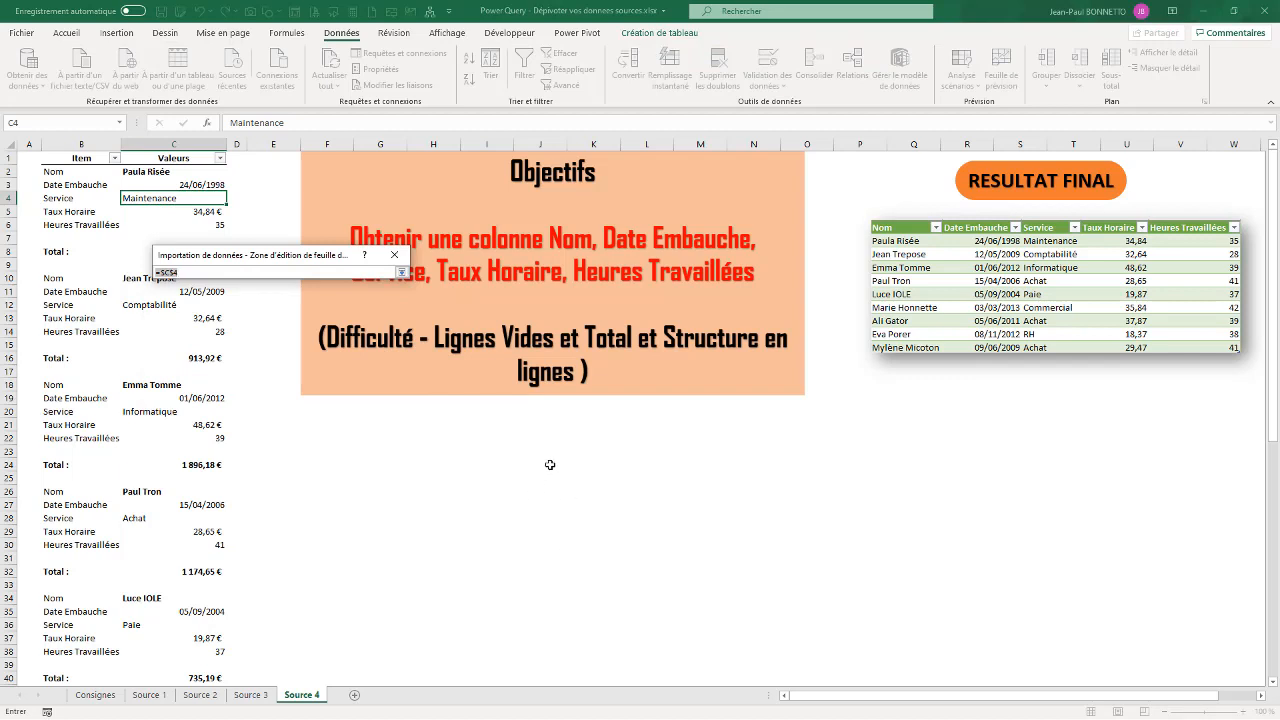
click(582, 455)
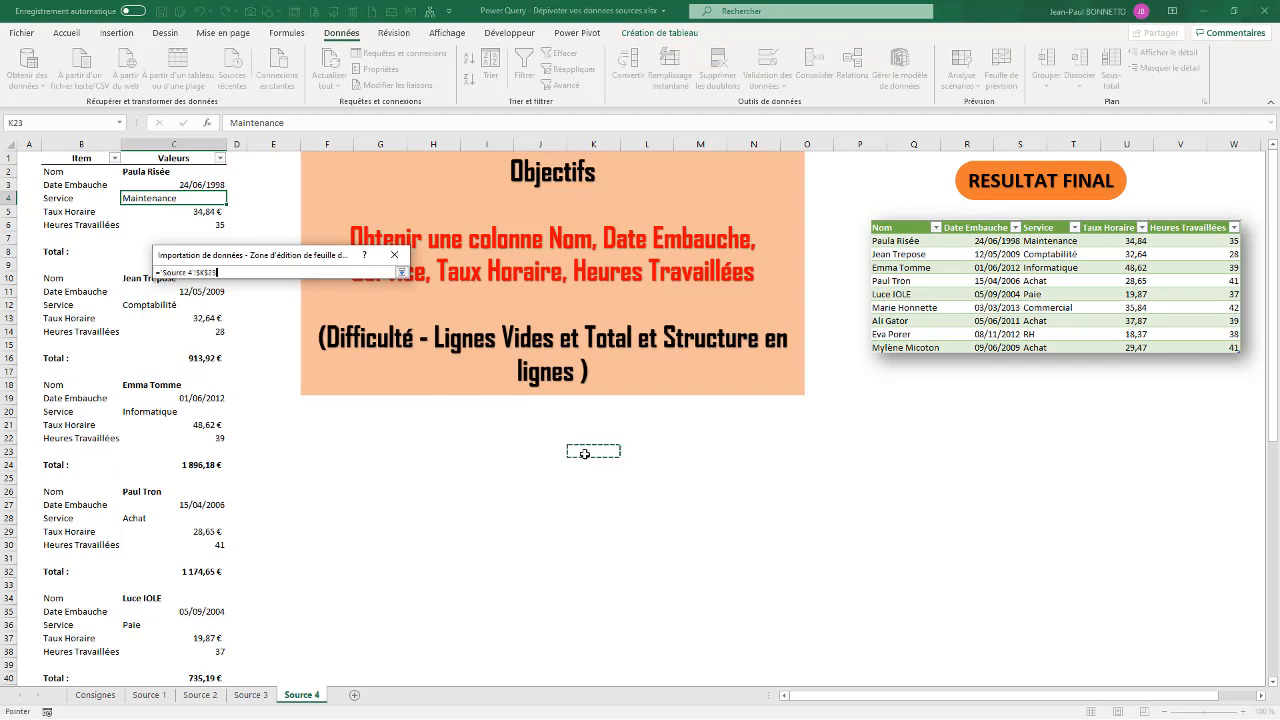
click(400, 272)
click(335, 409)
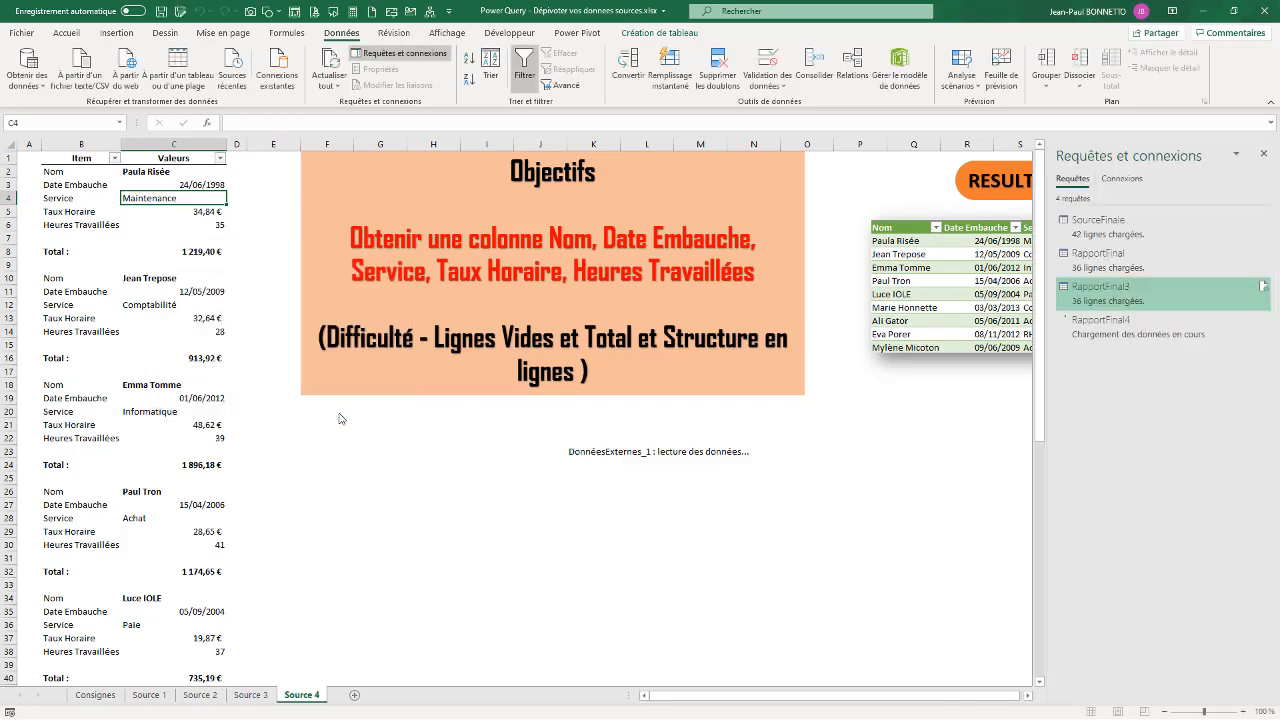
click(1262, 156)
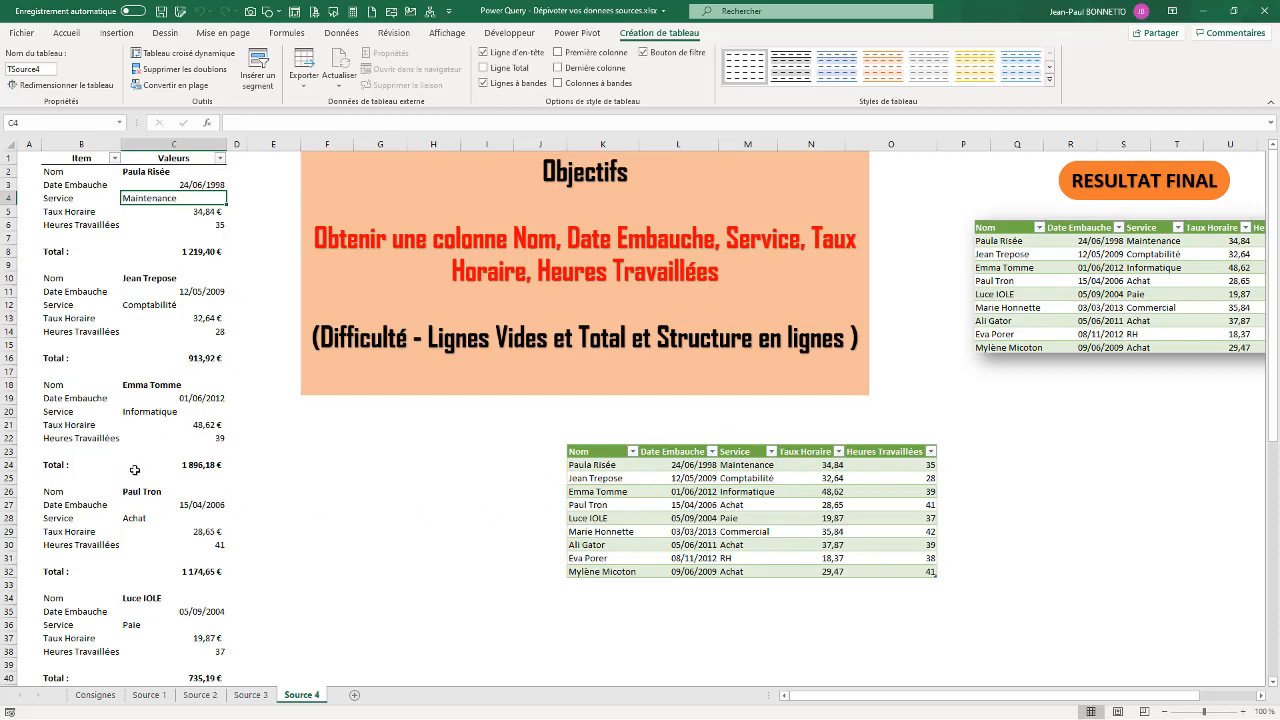
- Copy the last employee record, B66:C72, and paste it directly below the source table starting at B73
scroll(134, 470, down, 12)
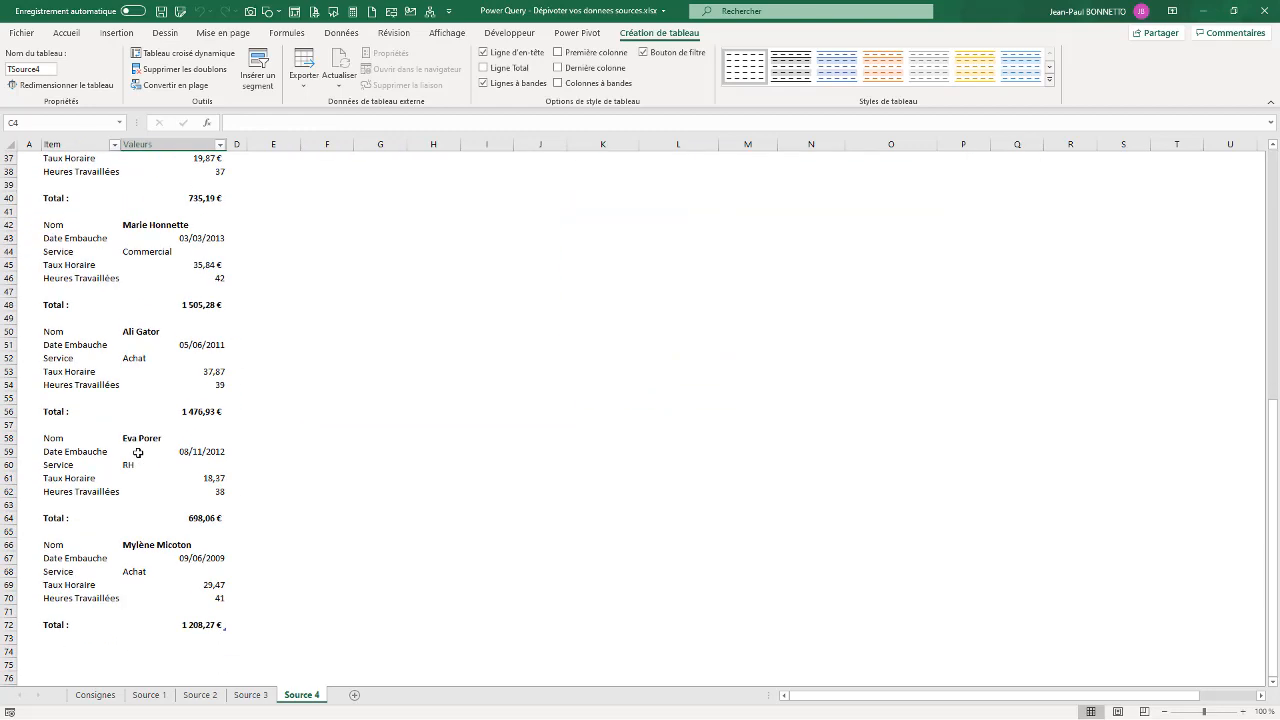
drag(50, 545, 198, 624)
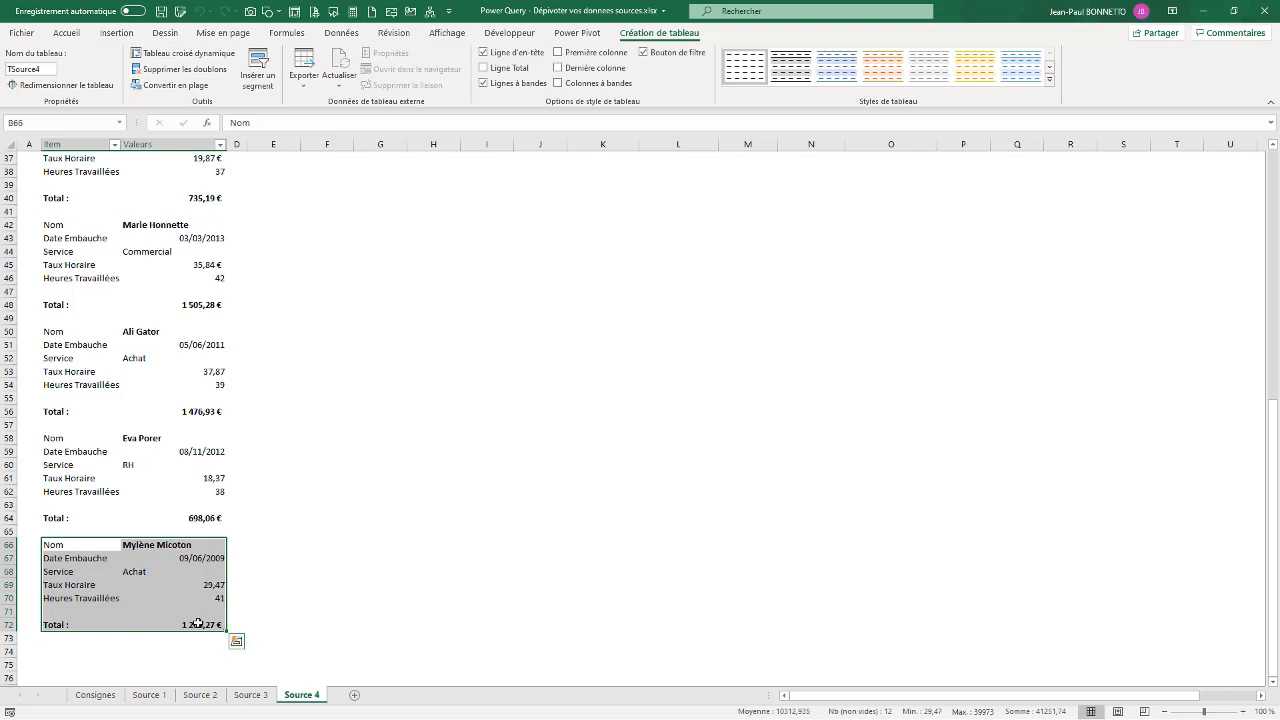
key(ctrl+c)
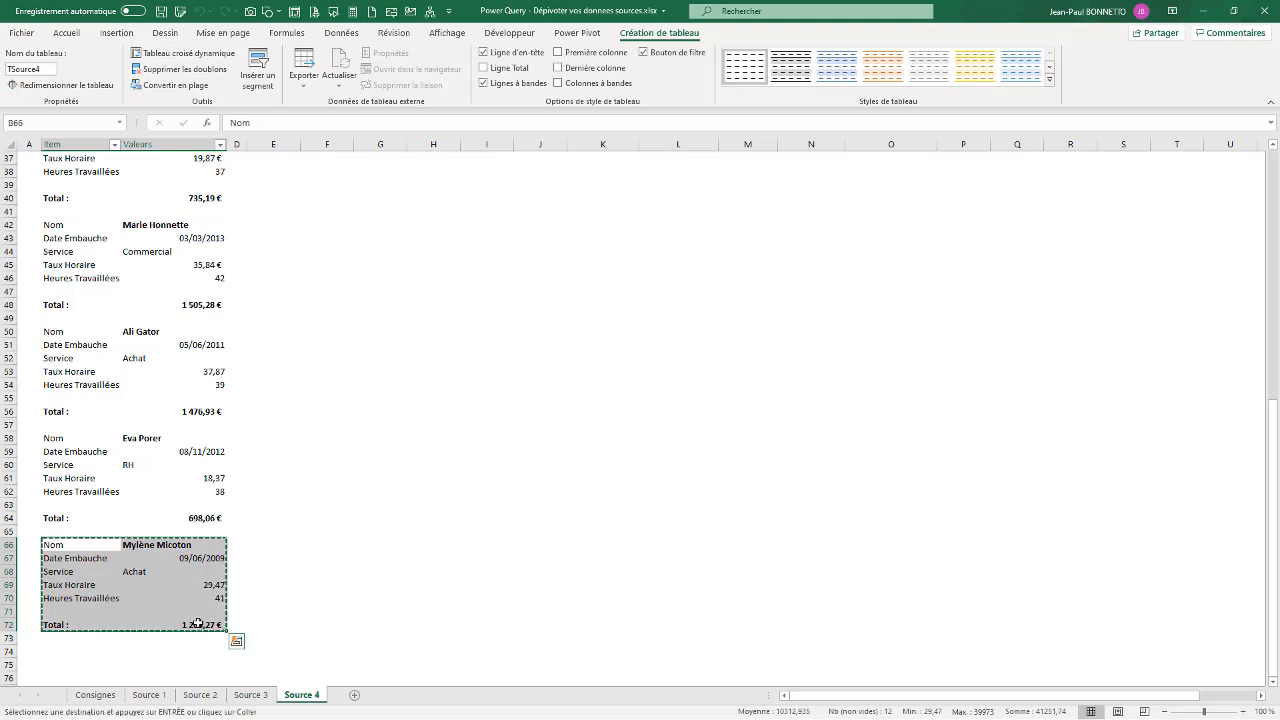
click(56, 640)
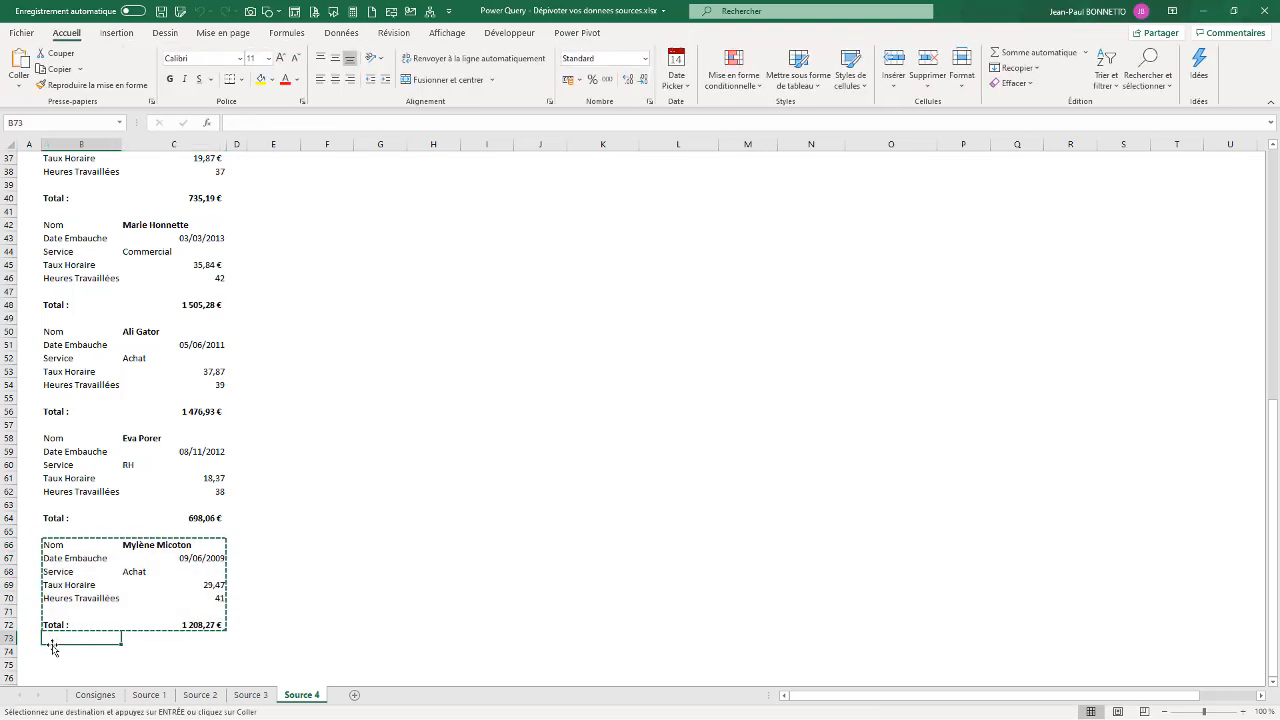
key(ctrl+v)
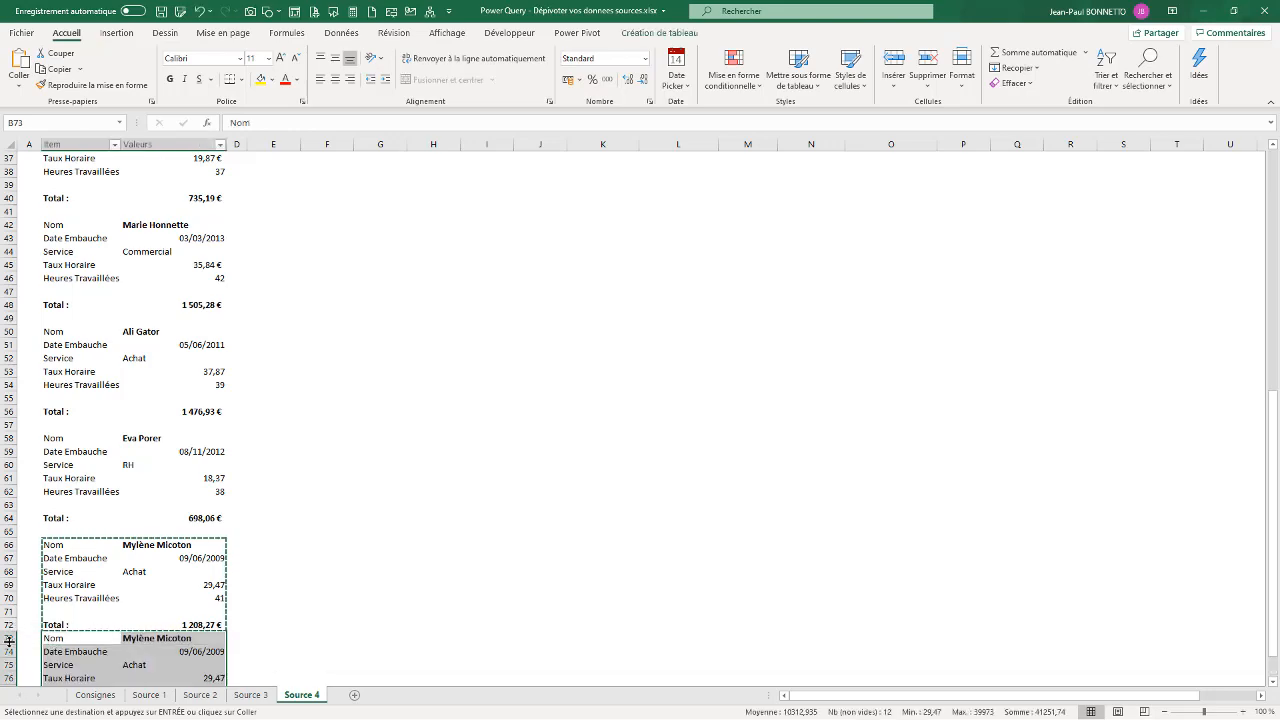
key(Escape)
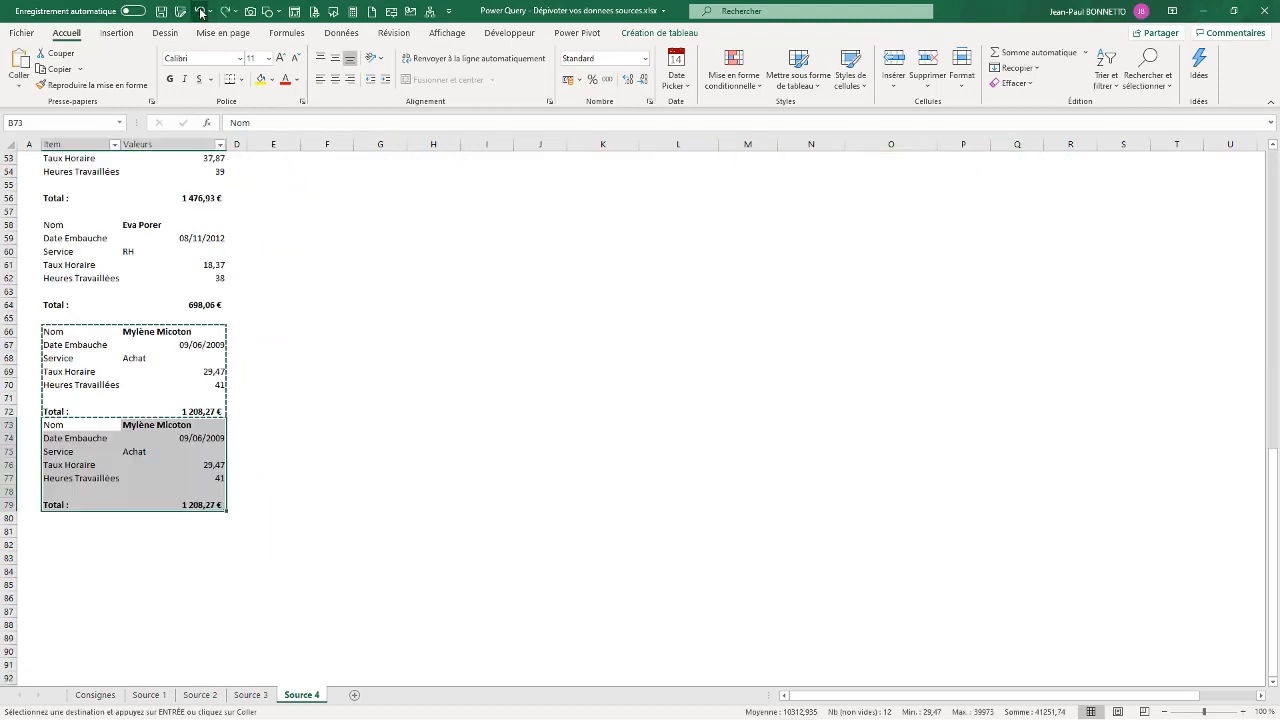
- Insert a blank row at row 73 to separate the pasted record from the previous one
click(100, 384)
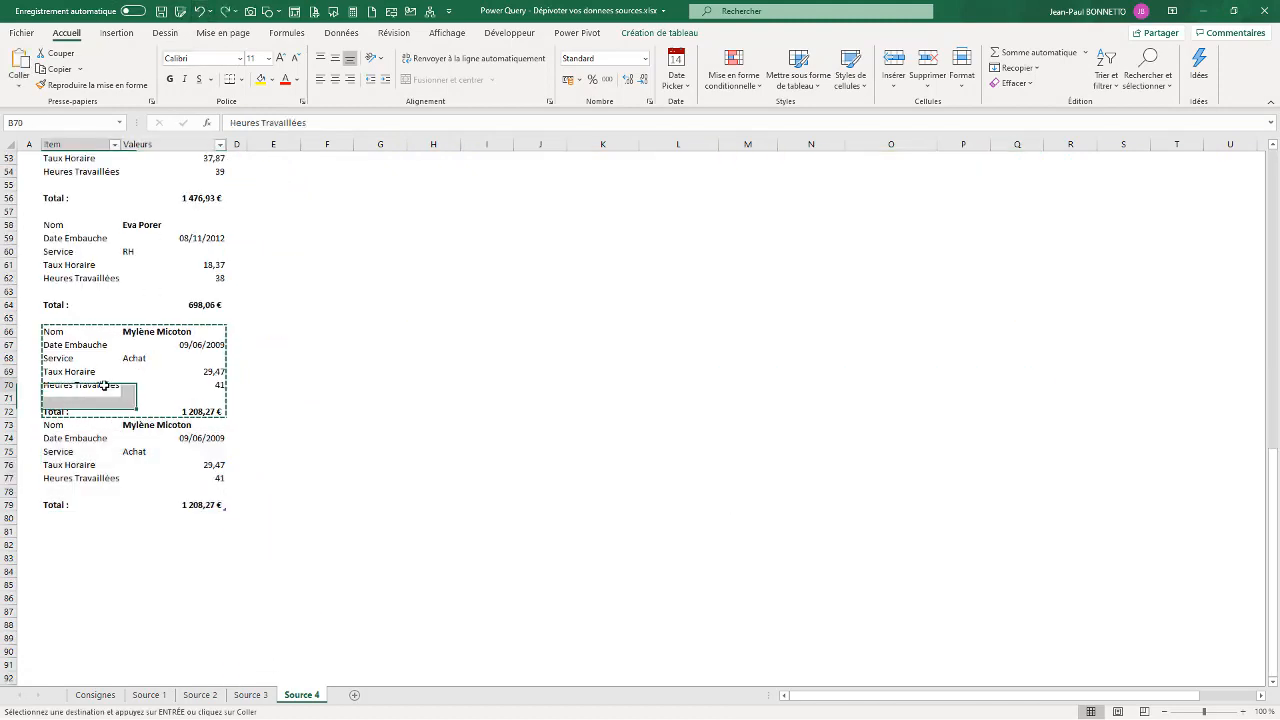
click(8, 424)
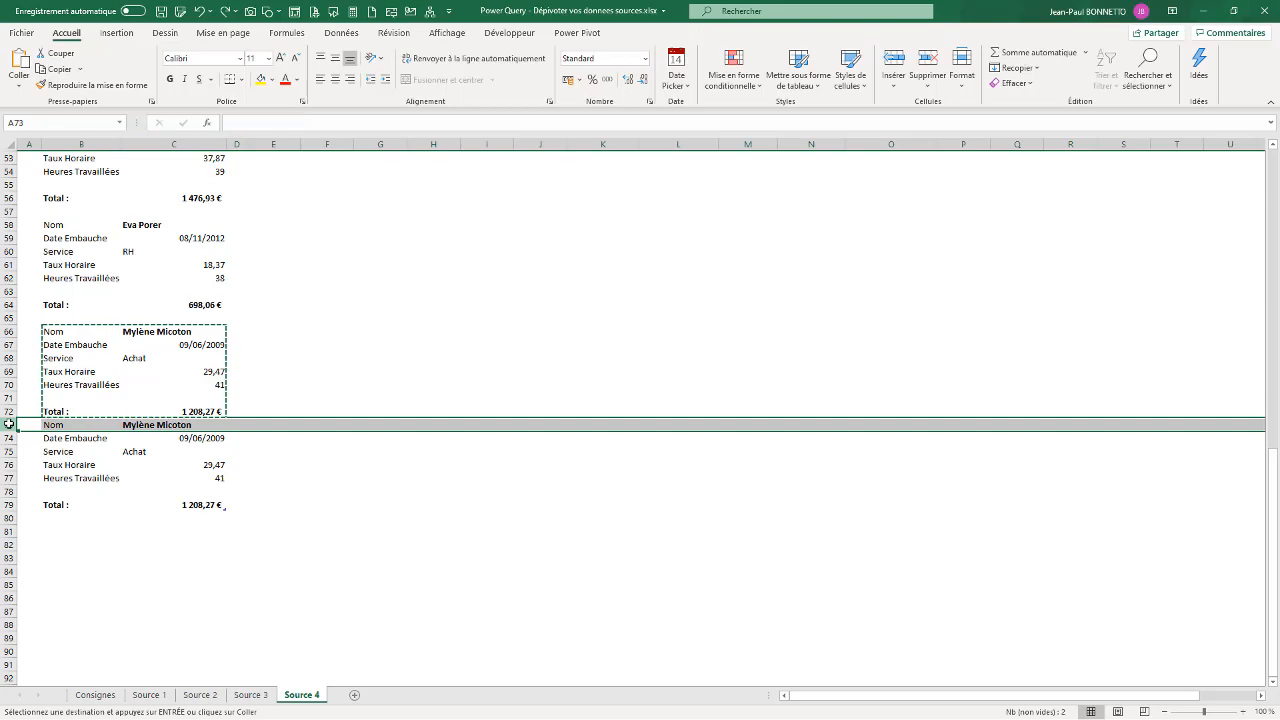
key(ctrl+plus)
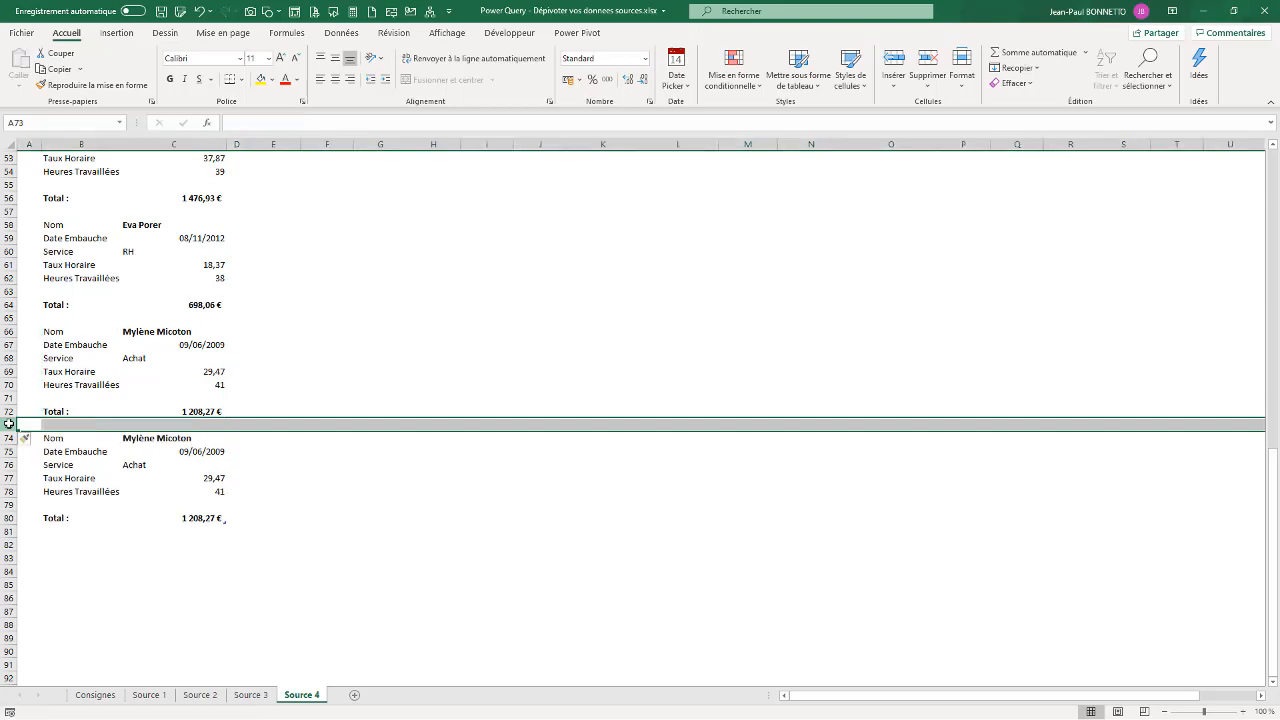
- Replace the name in C74 of the pasted record with the new employee's full name
click(150, 440)
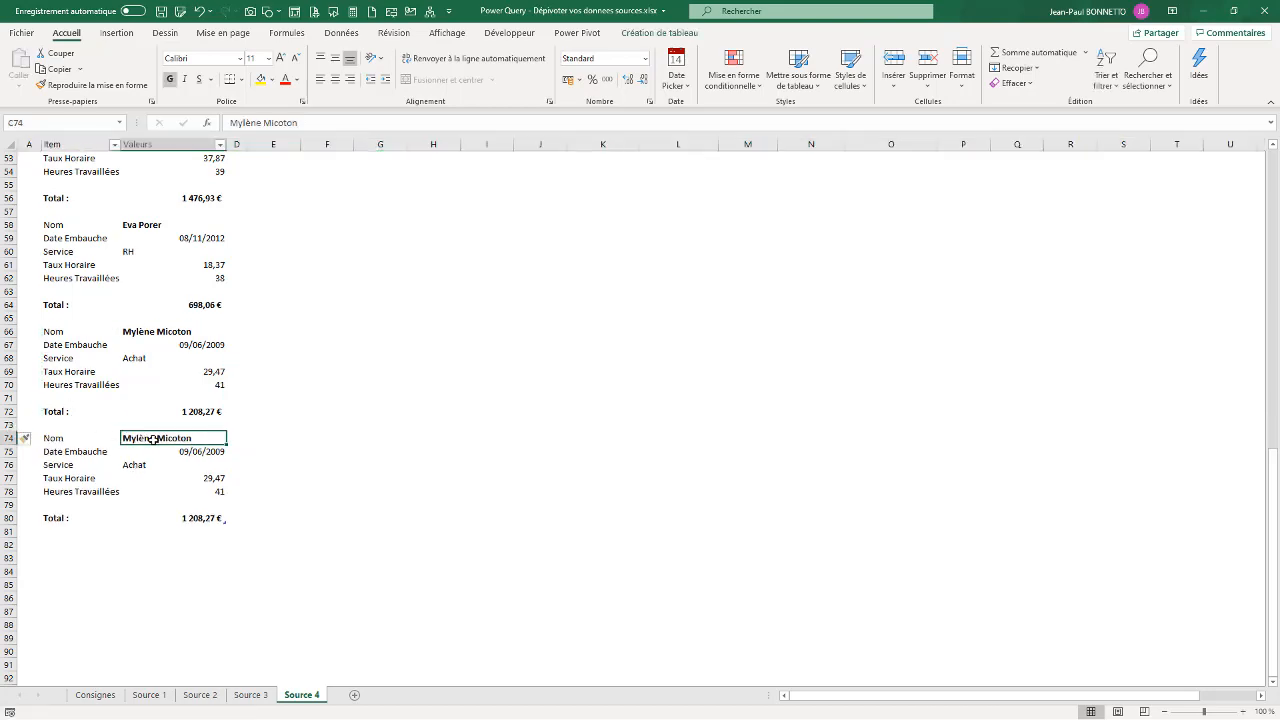
text(Jean )
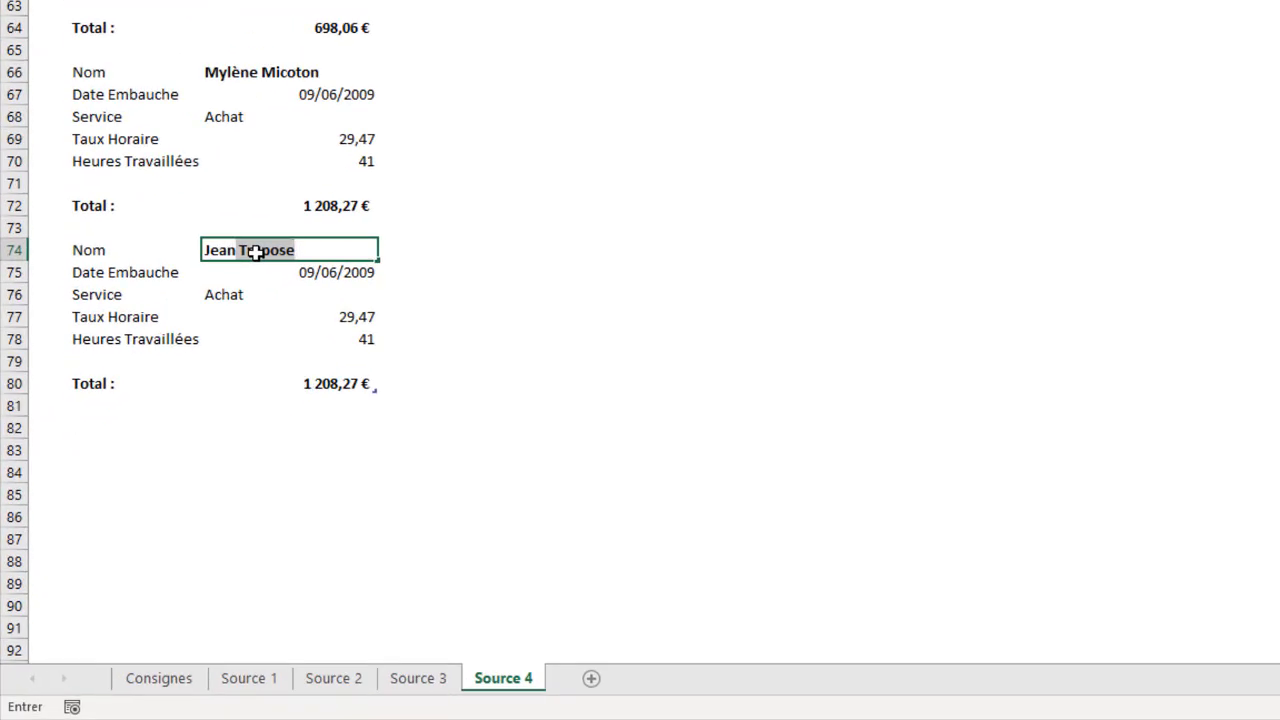
text(P)
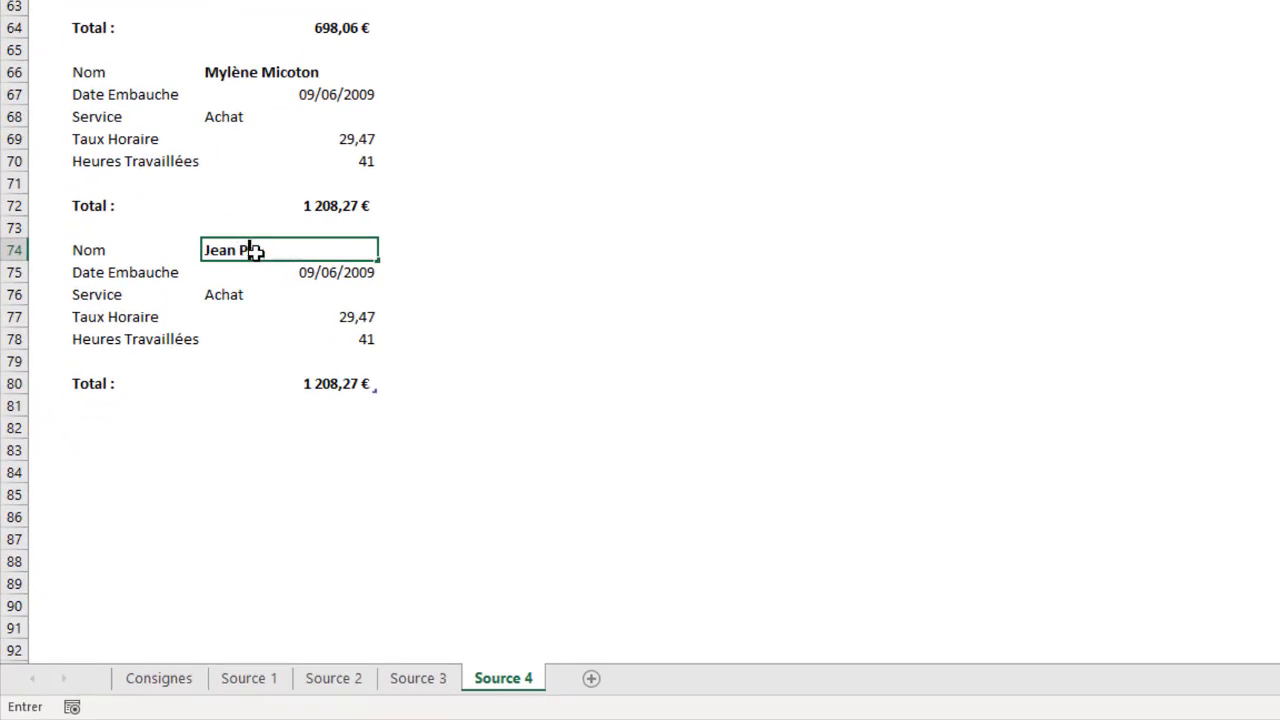
text(aul Bonnetto)
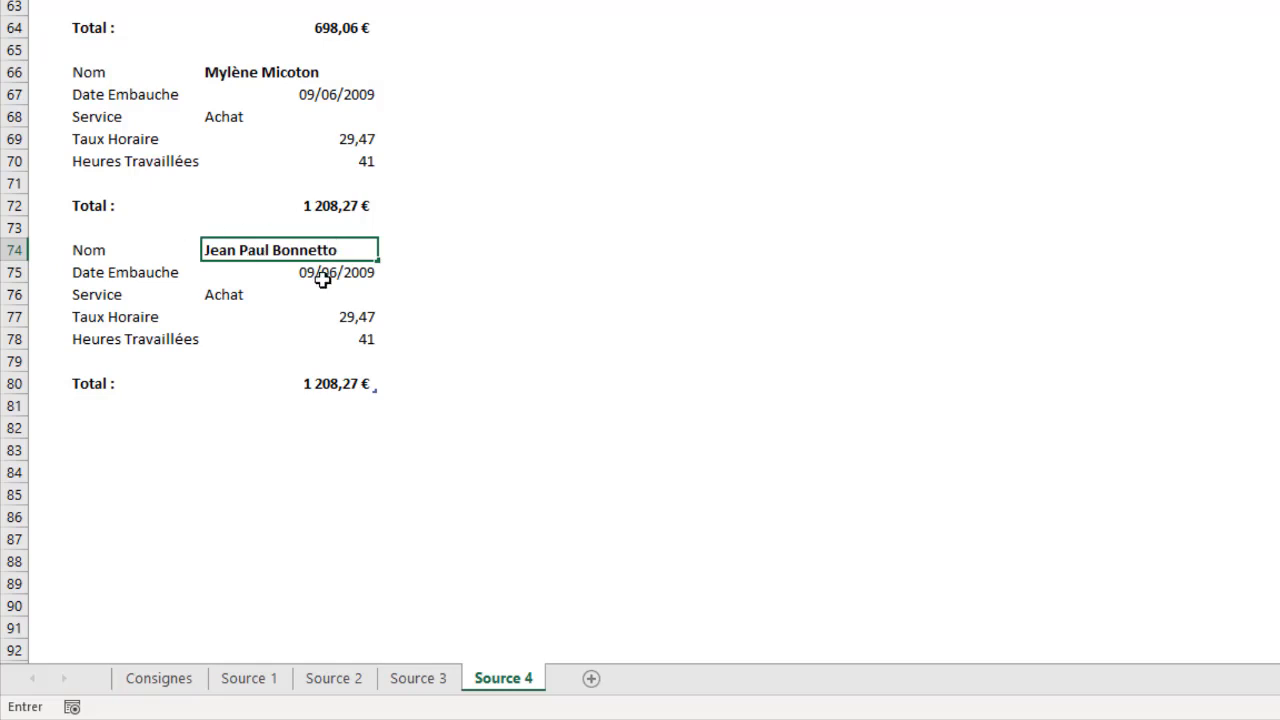
key(Return)
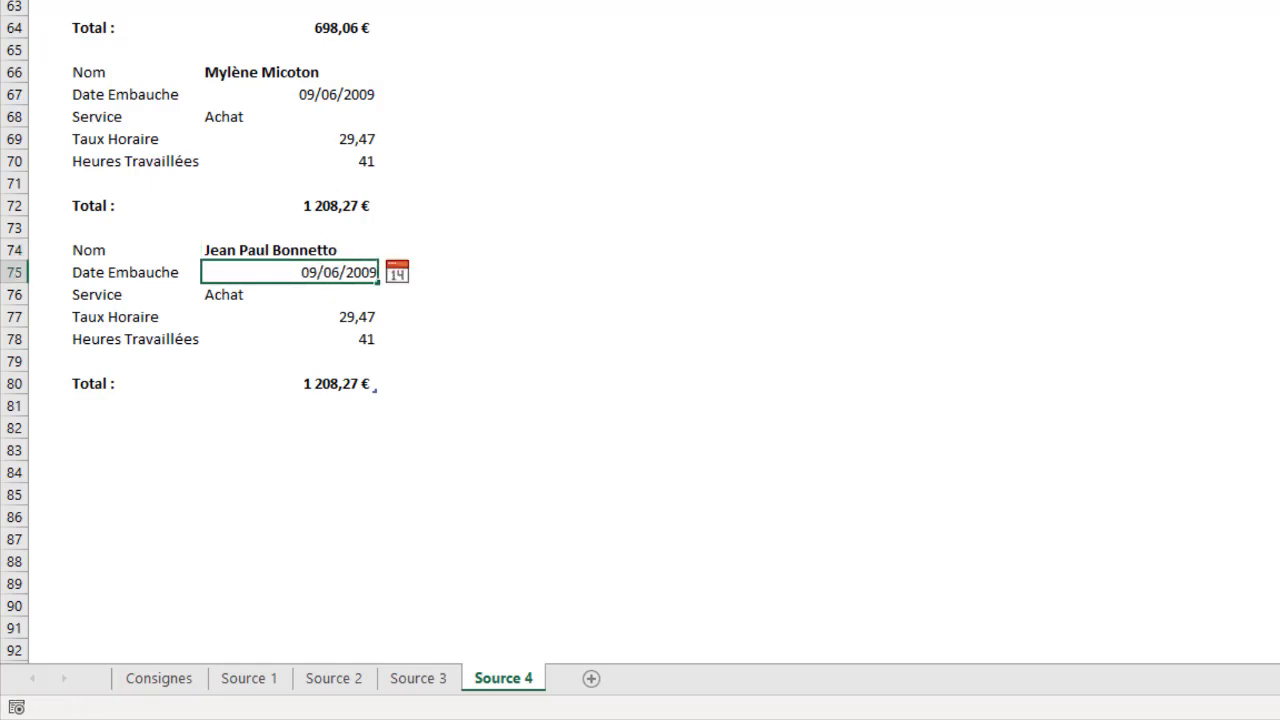
- Set the new record's Date Embauche in C75 to 15/03/2015
key(F2)
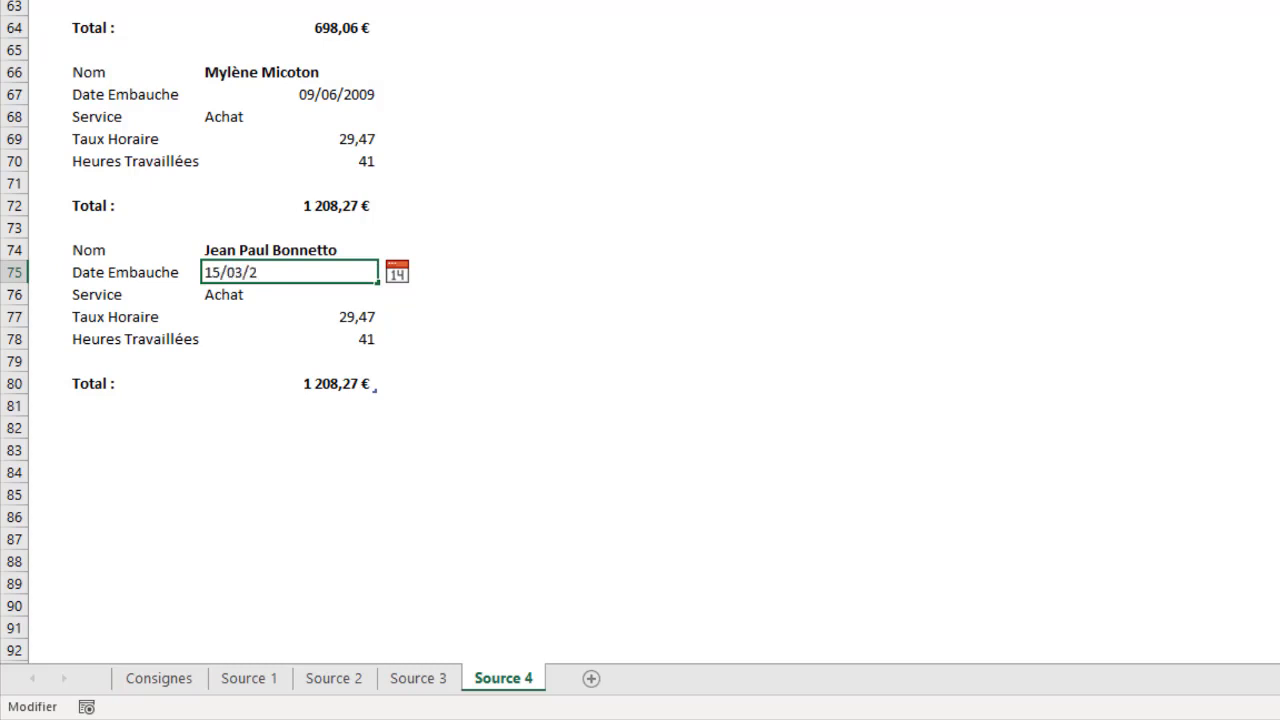
key(Return)
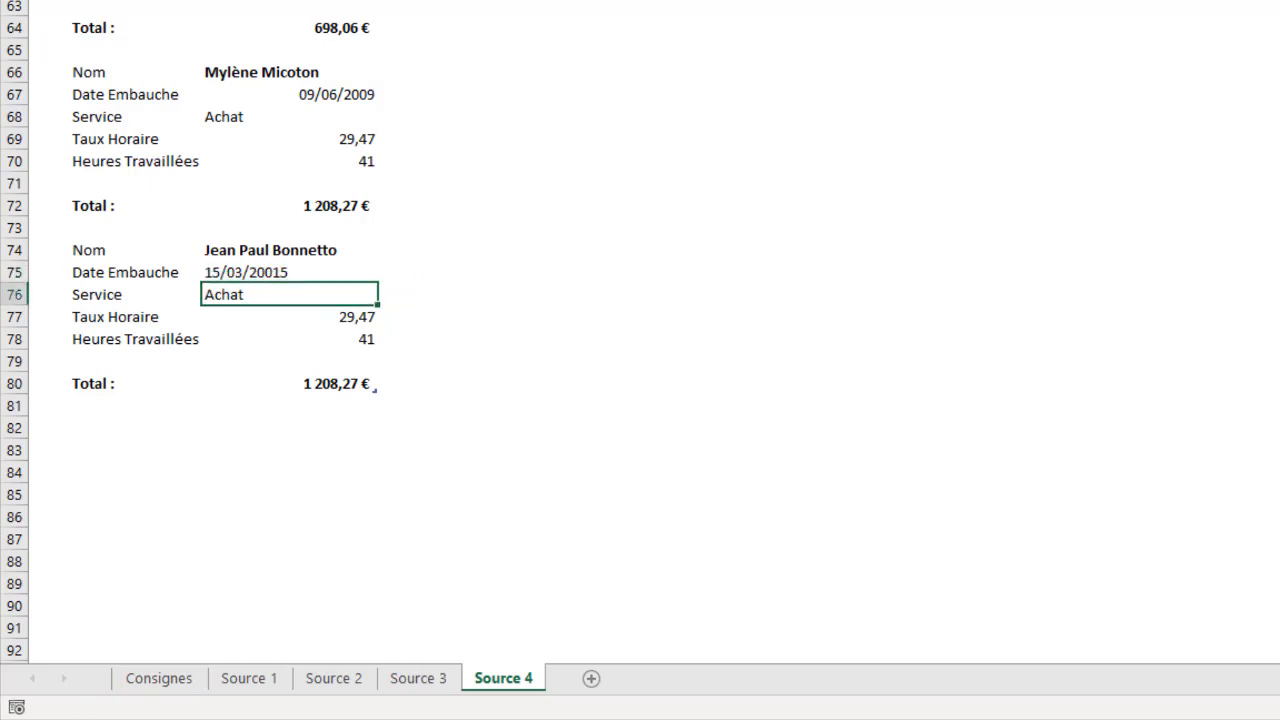
key(BackSpace)
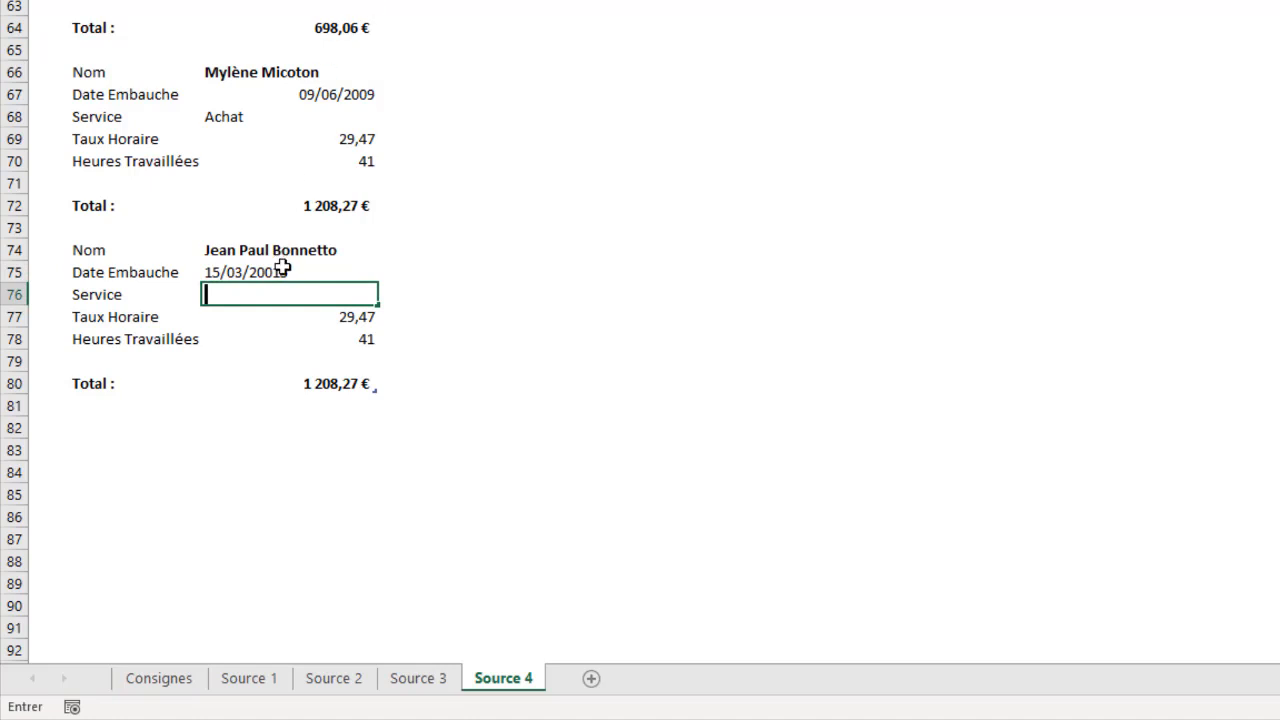
text(Achat)
key(Up)
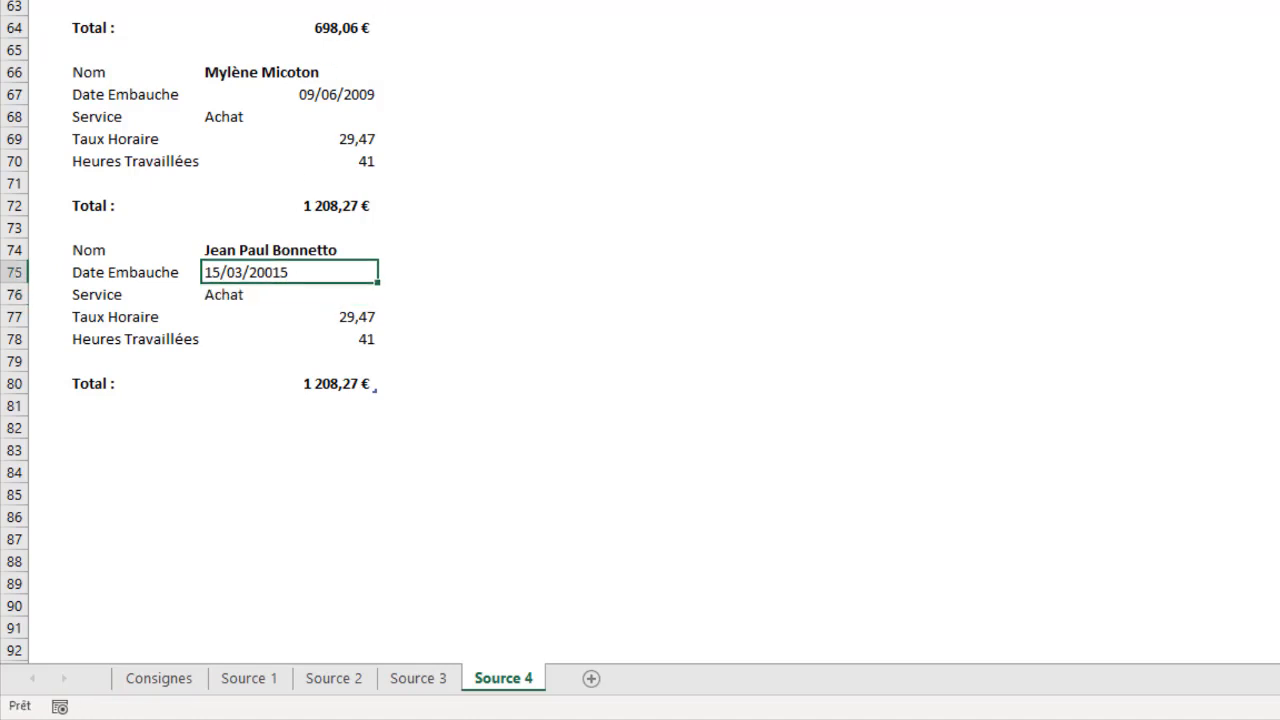
key(F2)
key(Left)
key(Left)
key(BackSpace)
key(Return)
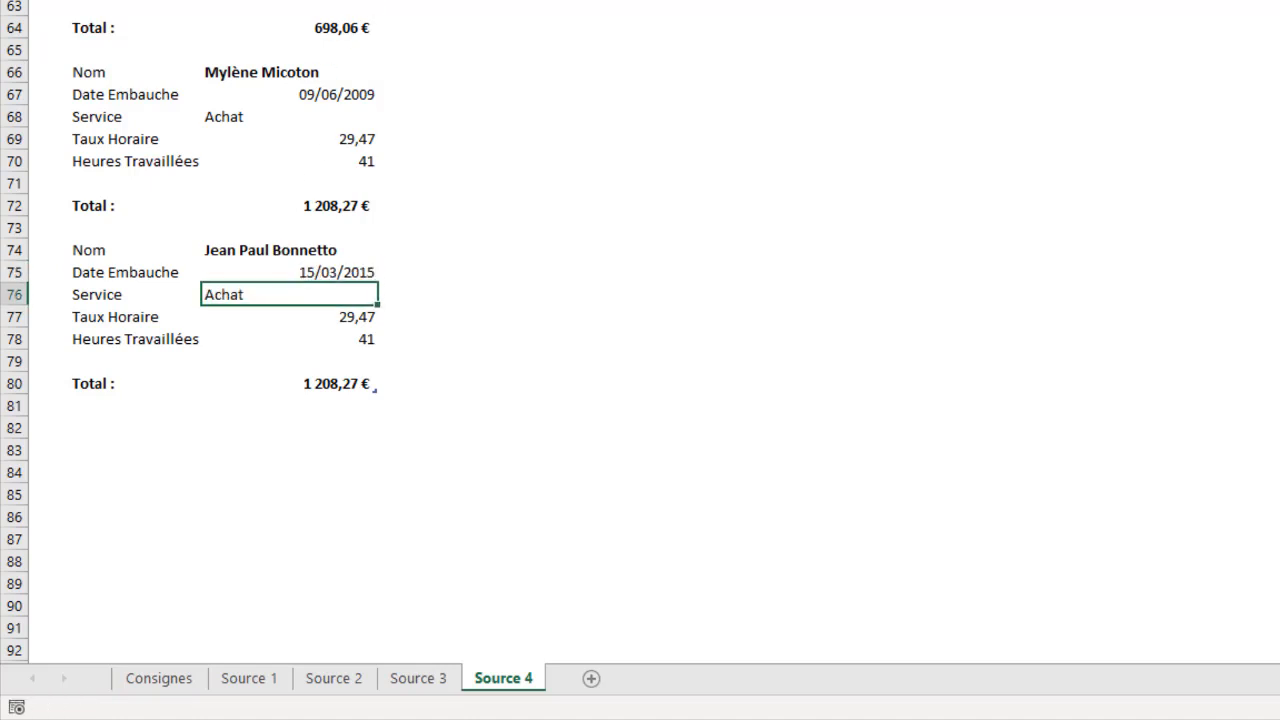
- Set the new record's Service in C76 to Informatique
text(Inforamti)
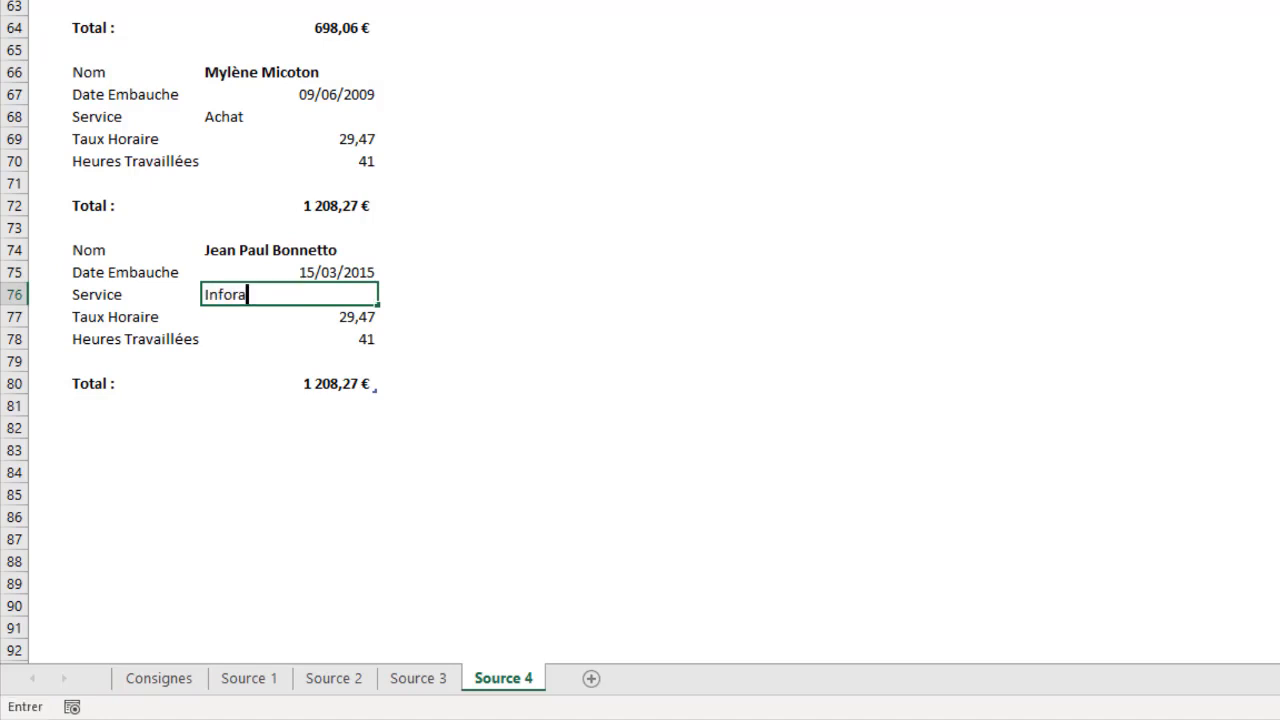
key(BackSpace)
key(BackSpace)
key(BackSpace)
key(BackSpace)
text(ma)
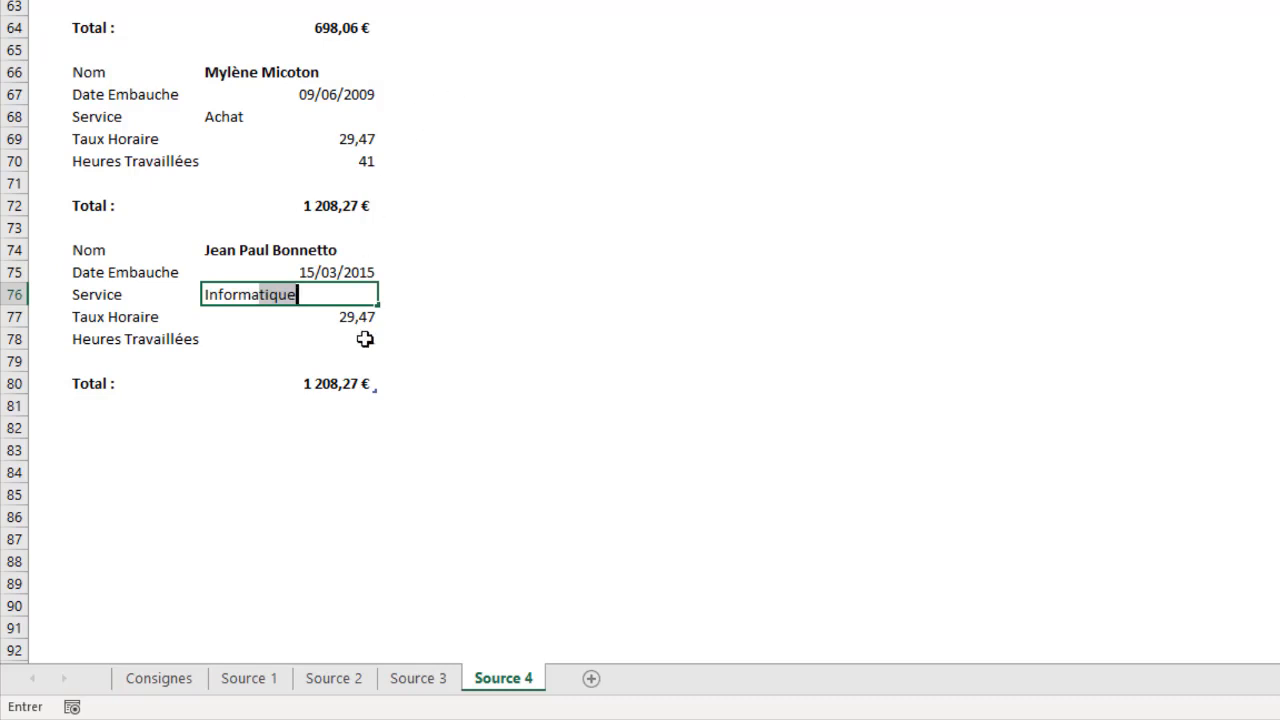
key(Return)
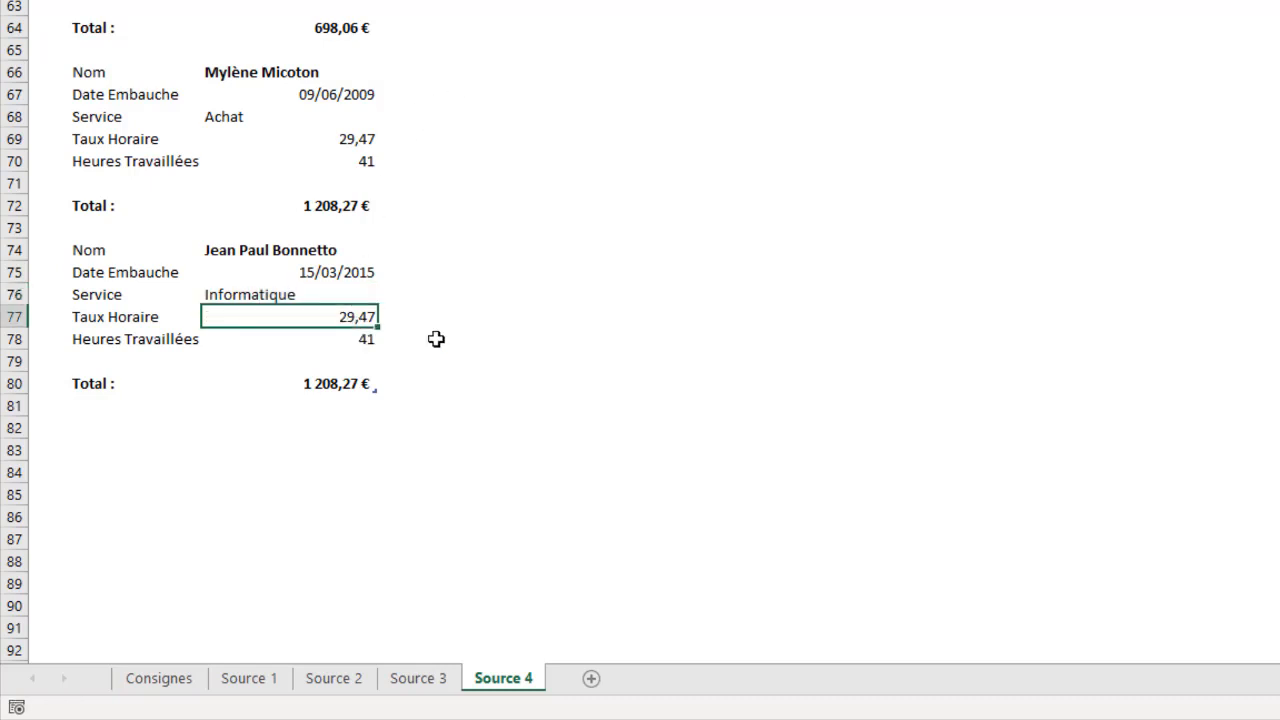
- Set the new record's Taux Horaire to 34,58 and its Heures Travaillées to 39
text(34,58)
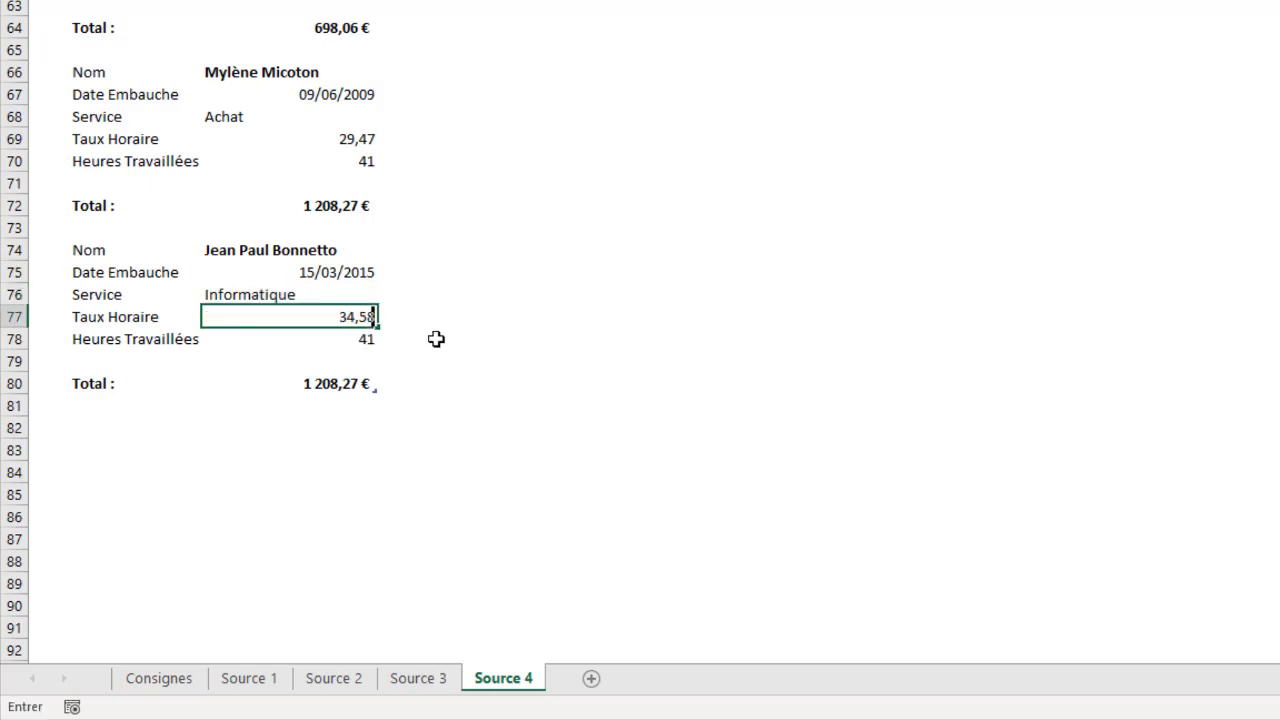
key(Return)
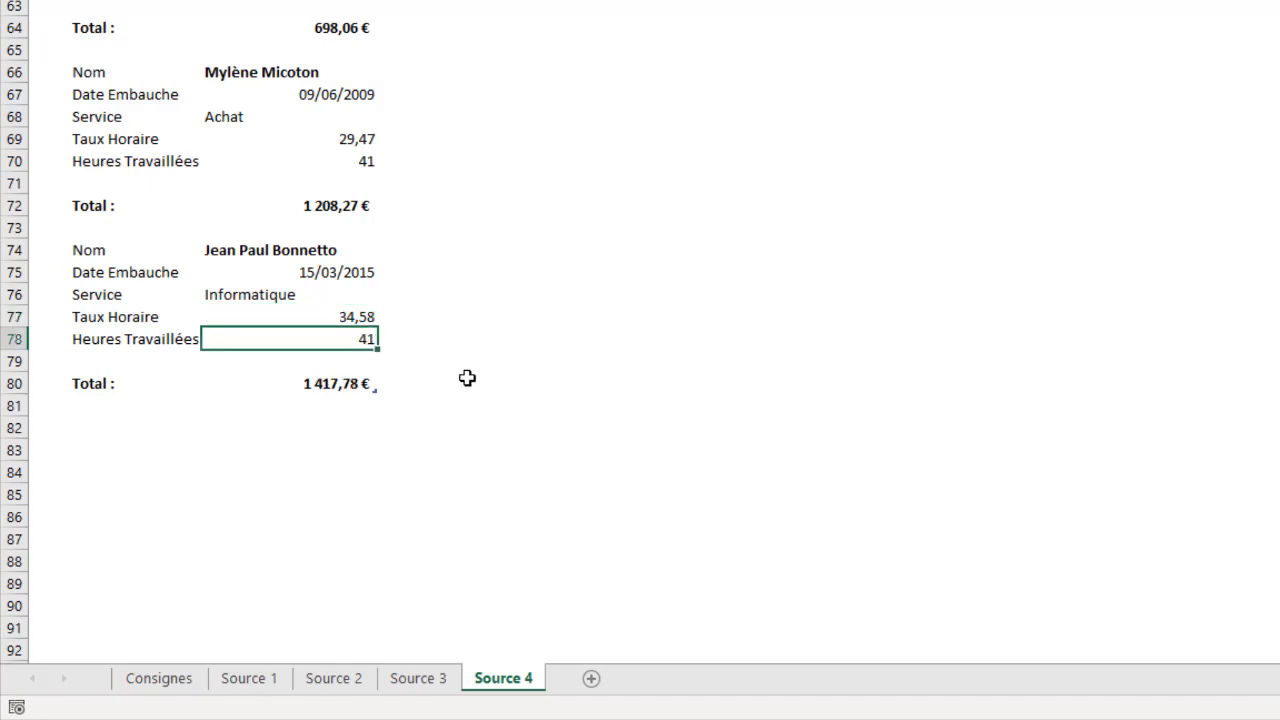
text(39)
key(Return)
click(285, 292)
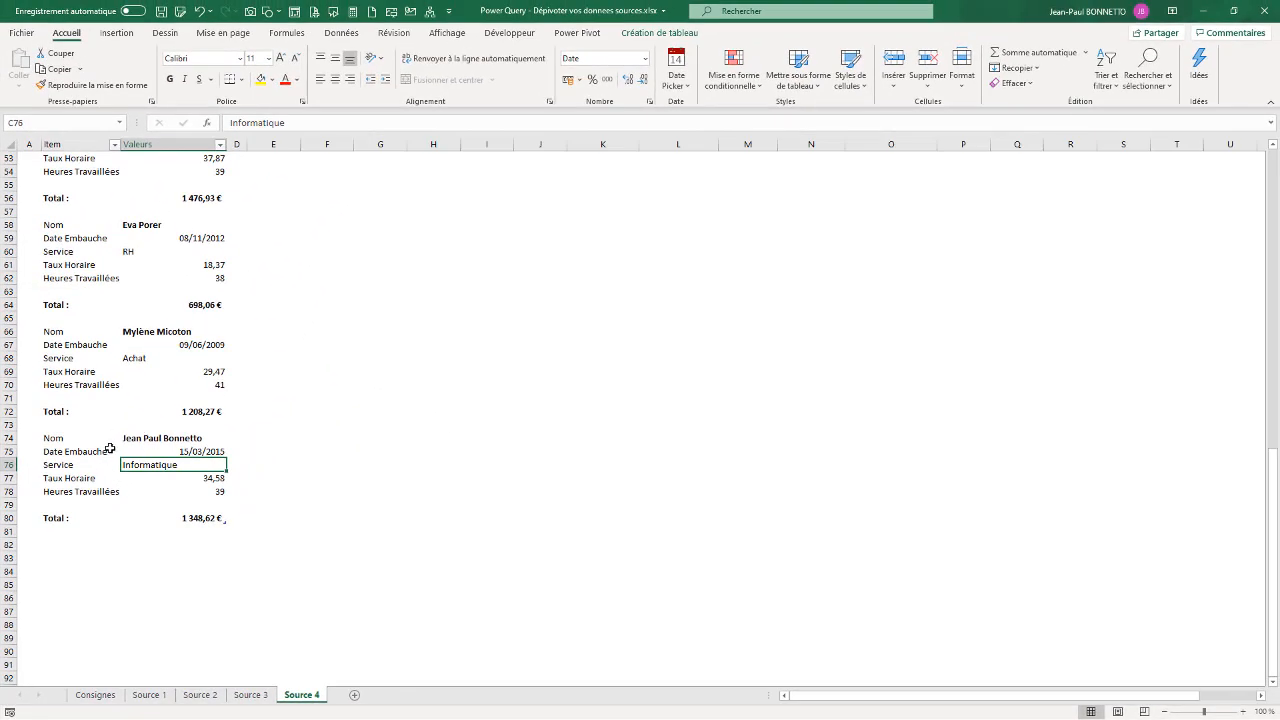
- Refresh the loaded query table at K23 on the Source 4 sheet to bring in the added employee record
scroll(110, 448, up, 17)
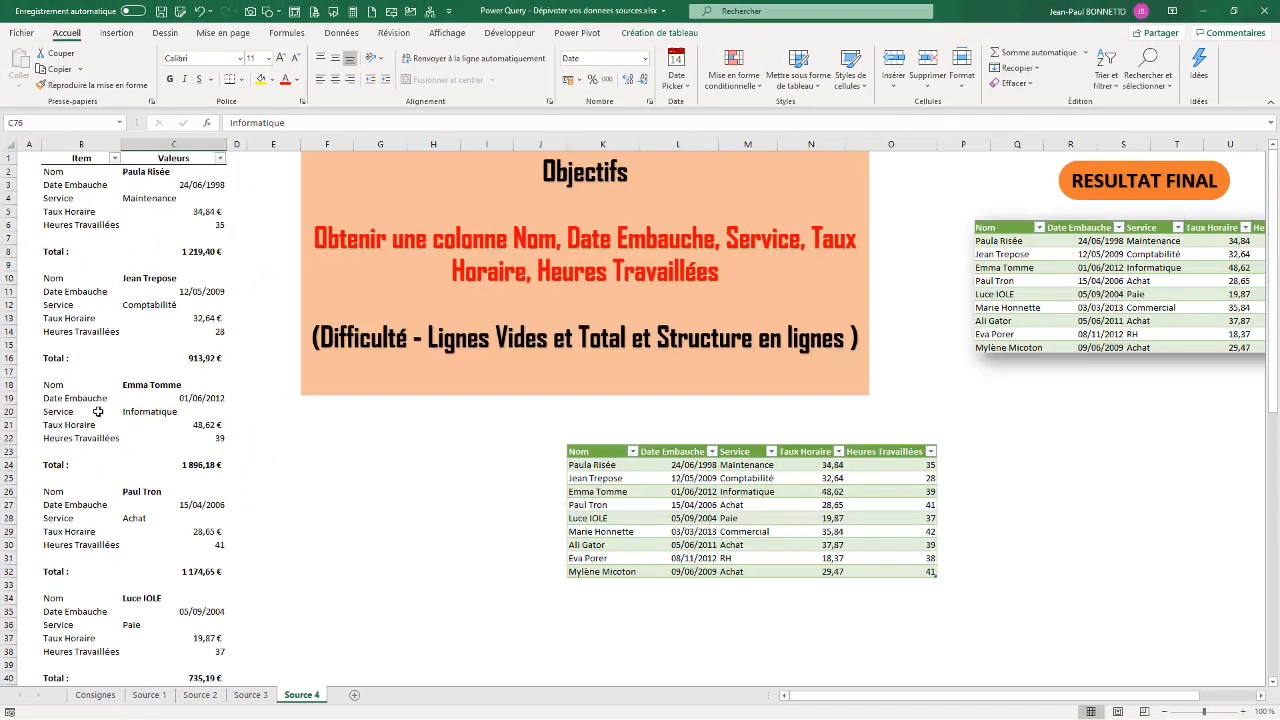
right_click(692, 489)
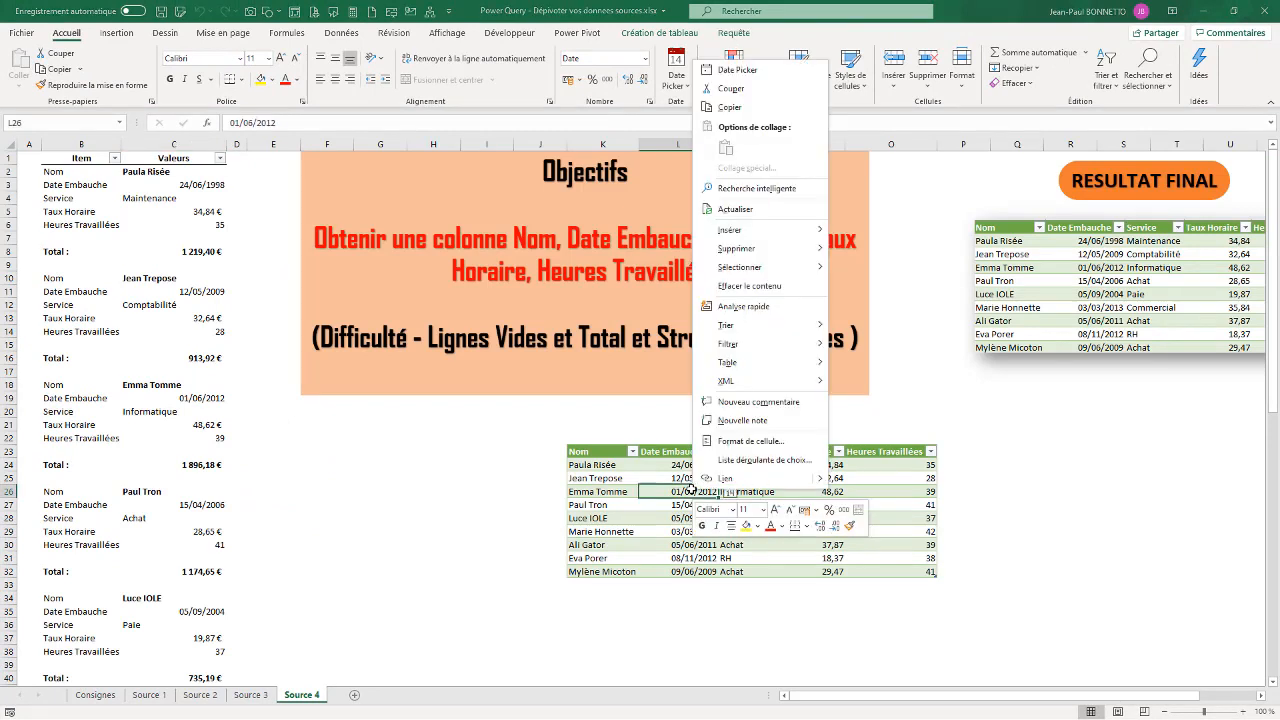
click(735, 209)
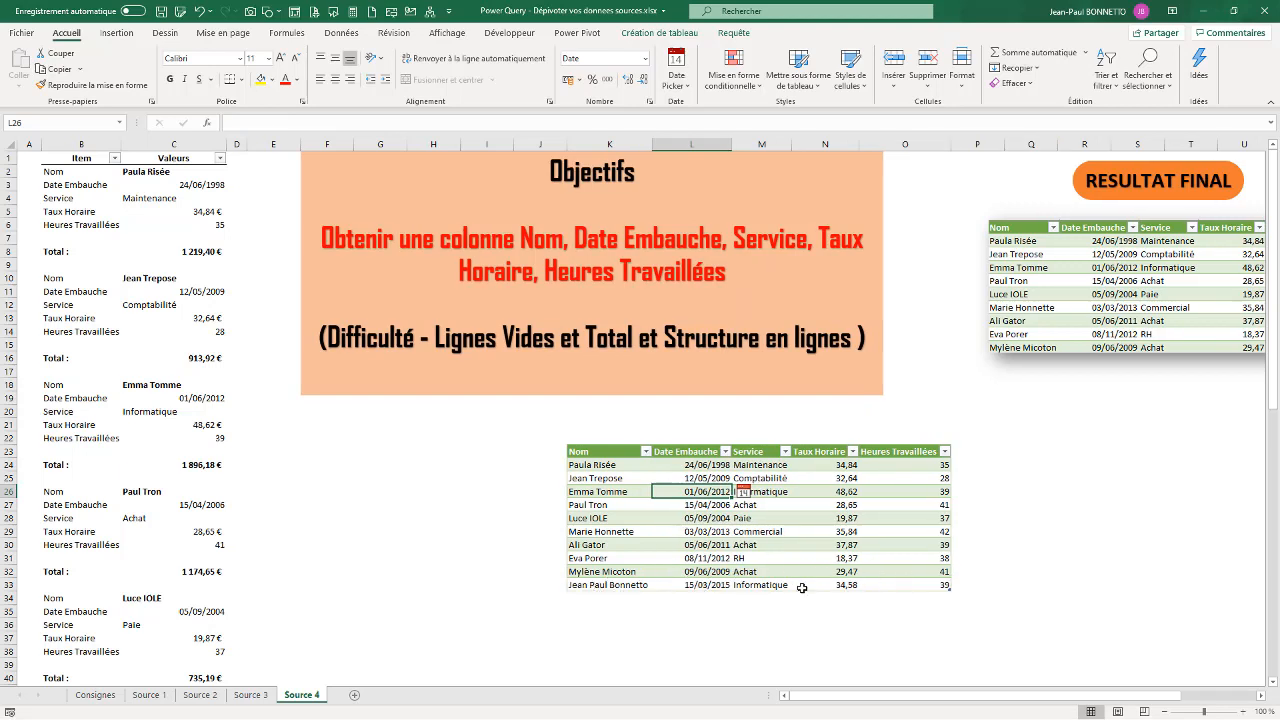
- Create a pivot table from the RapportFinal4 table on the existing Source 4 sheet at cell K40
click(490, 502)
scroll(667, 470, down, 6)
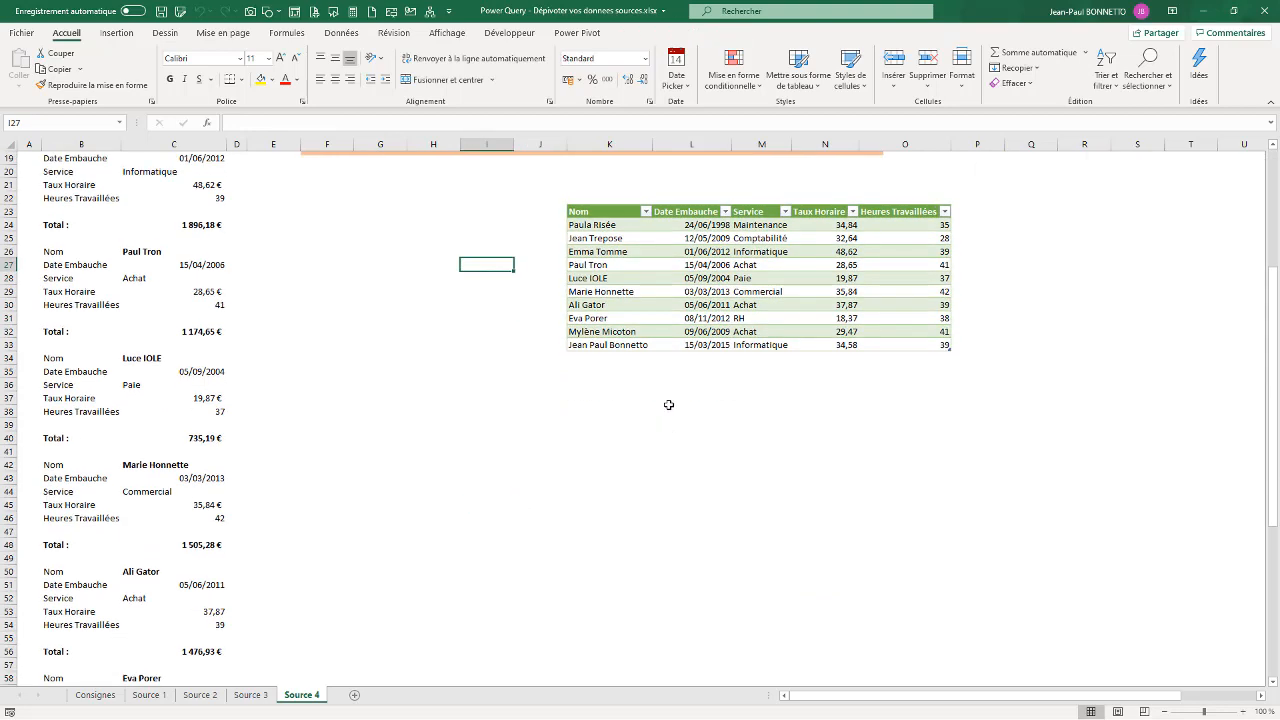
click(712, 264)
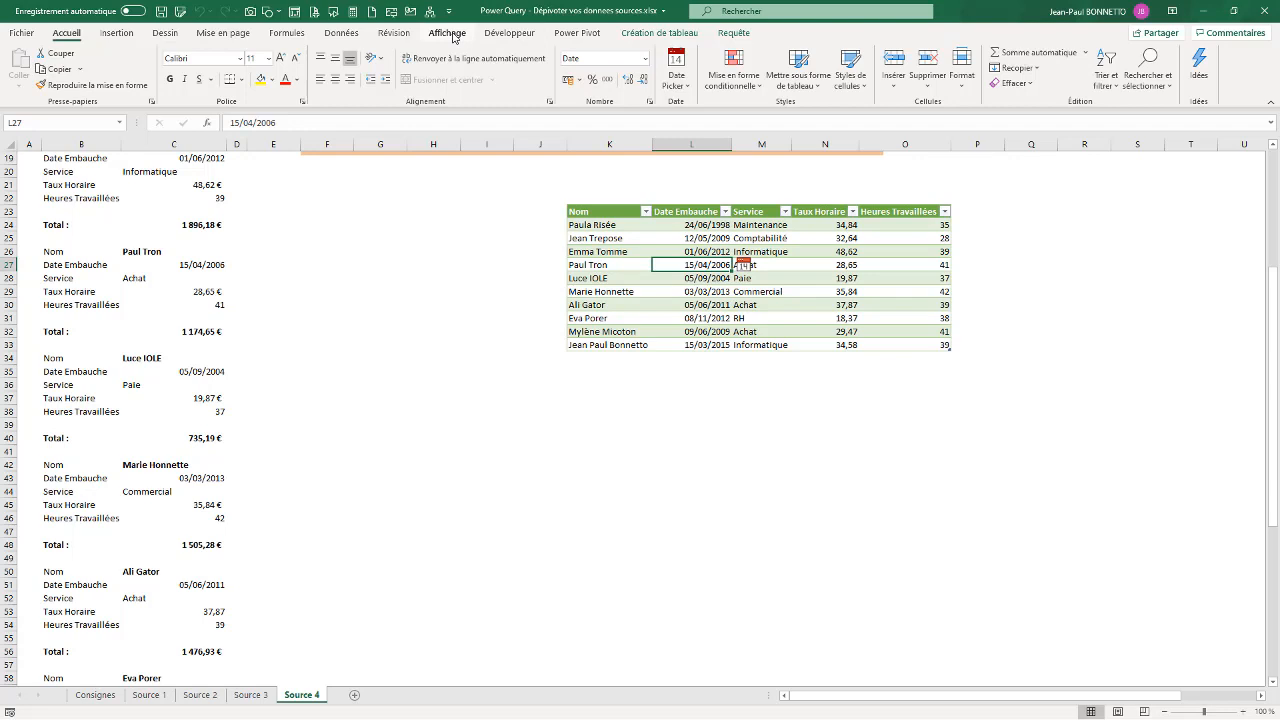
click(122, 35)
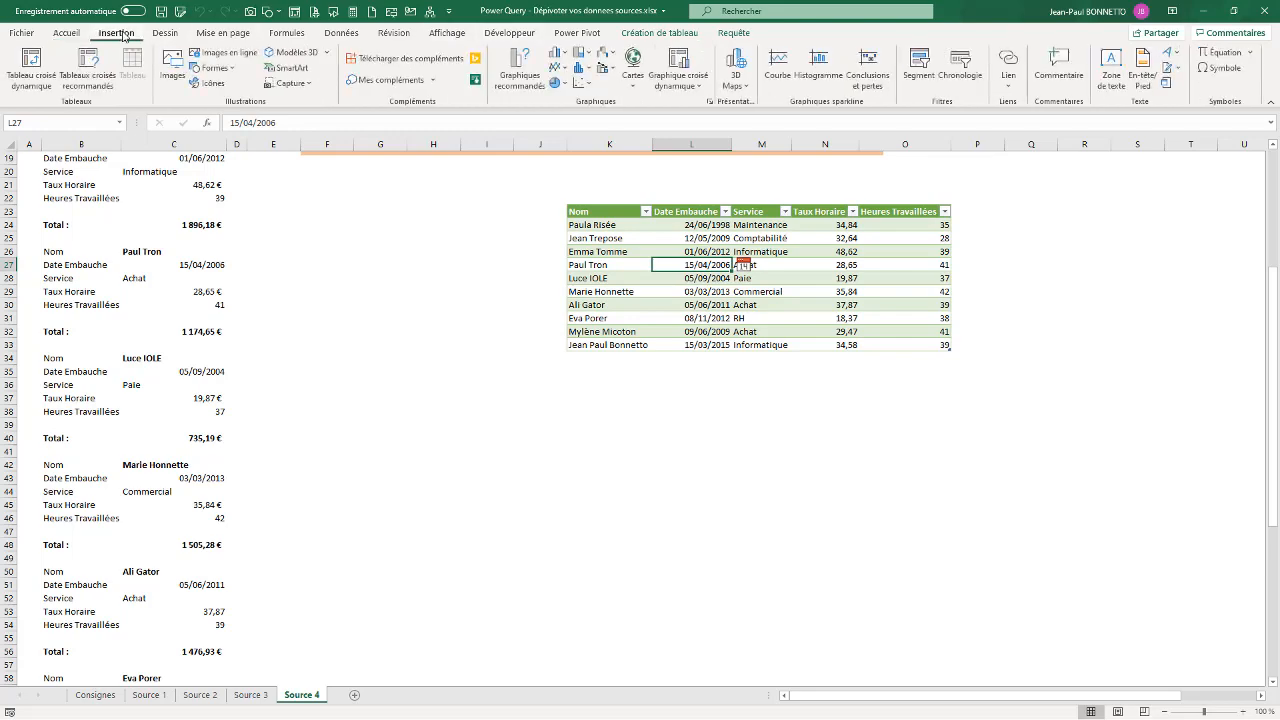
click(31, 65)
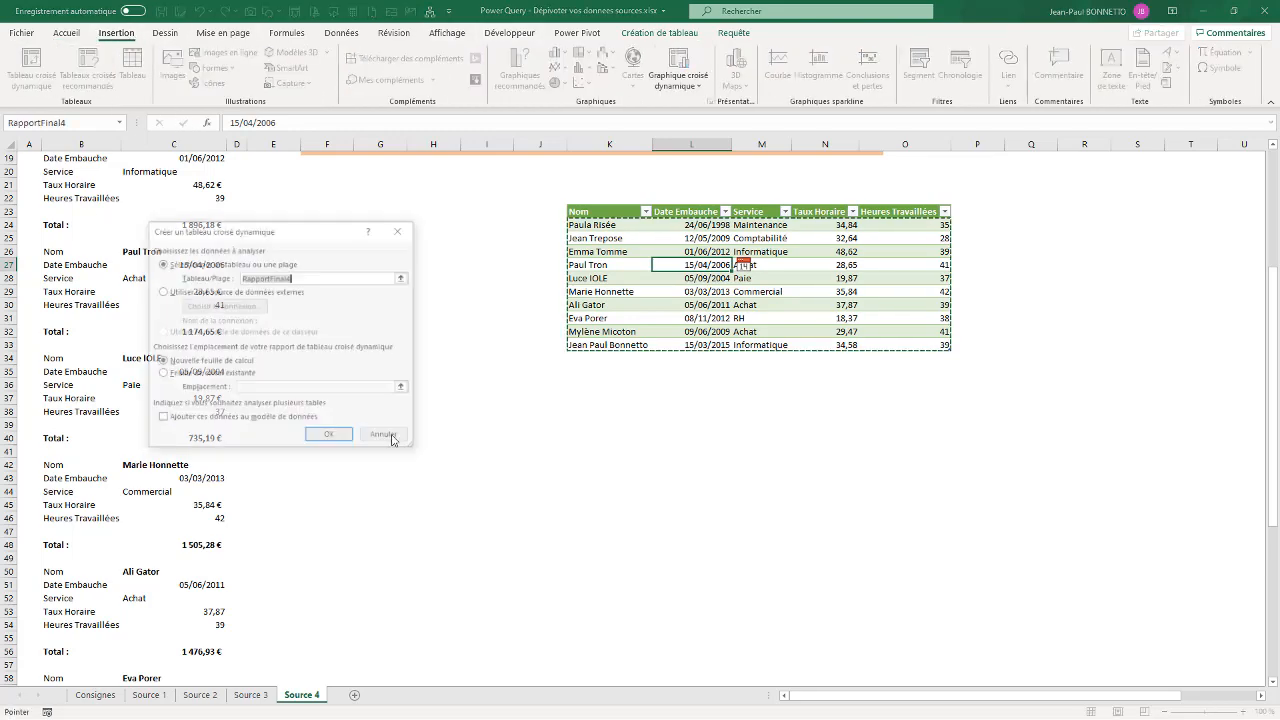
click(163, 375)
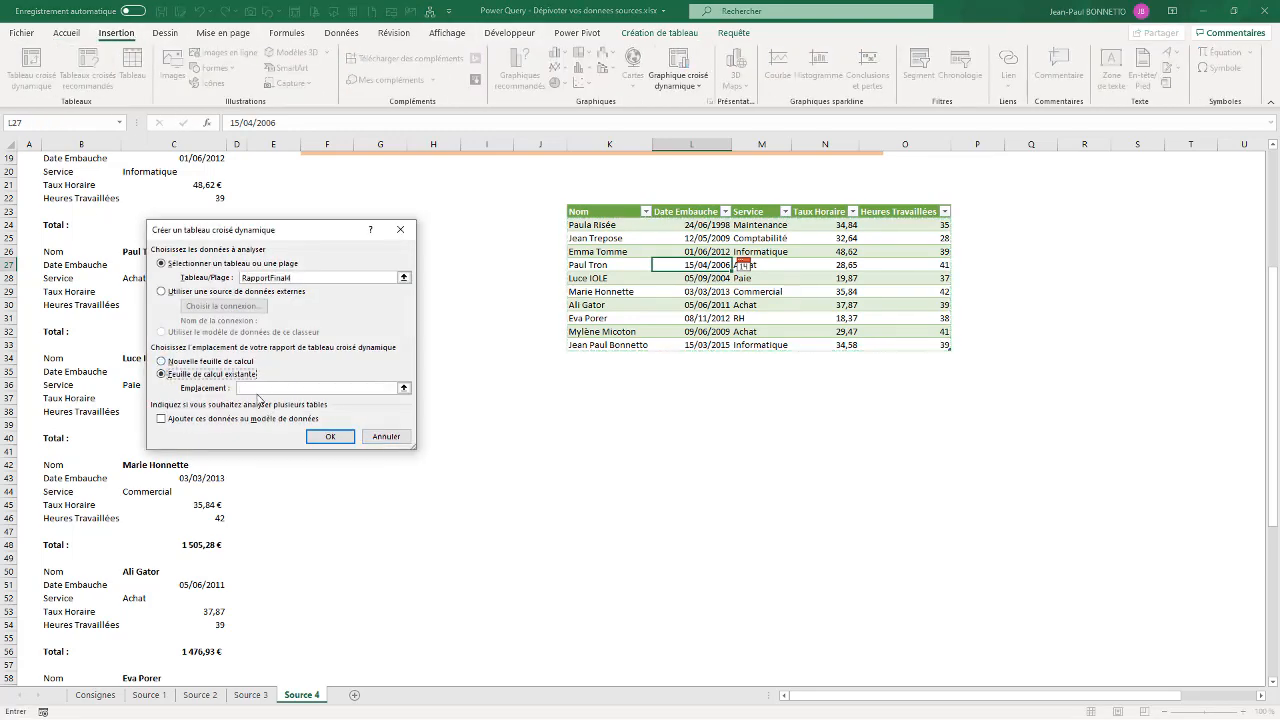
click(404, 389)
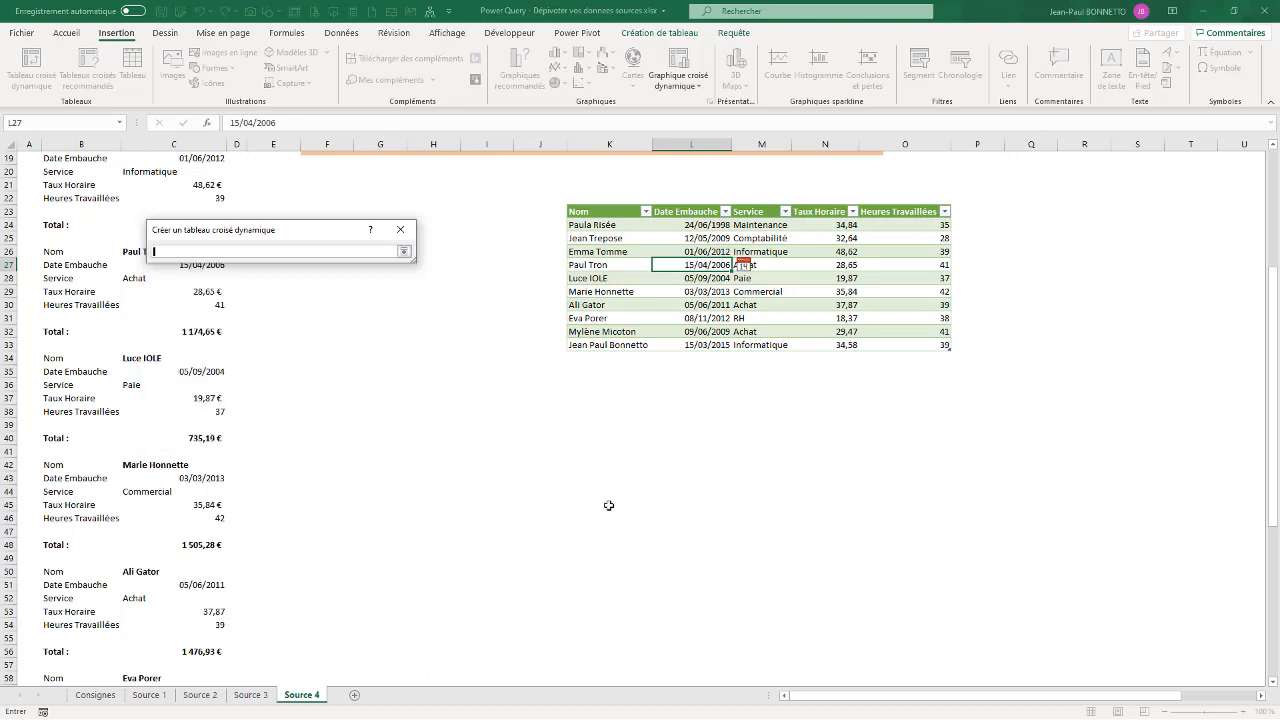
click(581, 432)
click(404, 251)
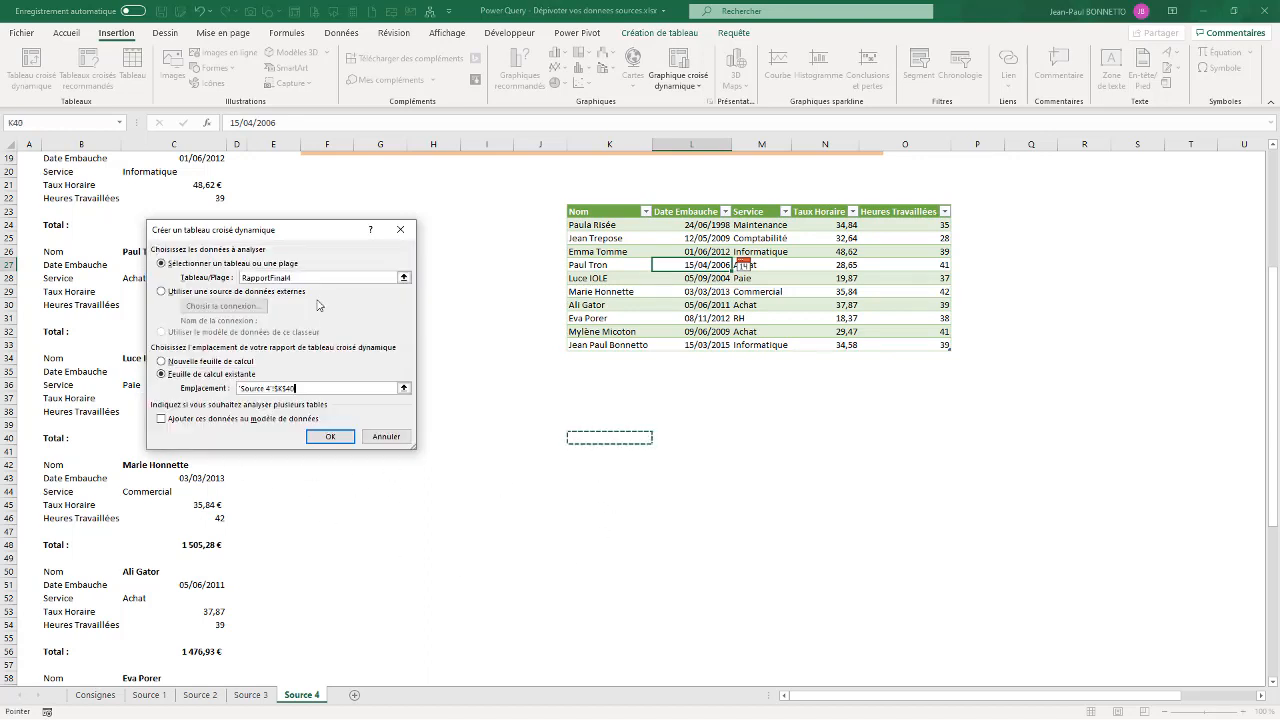
click(329, 437)
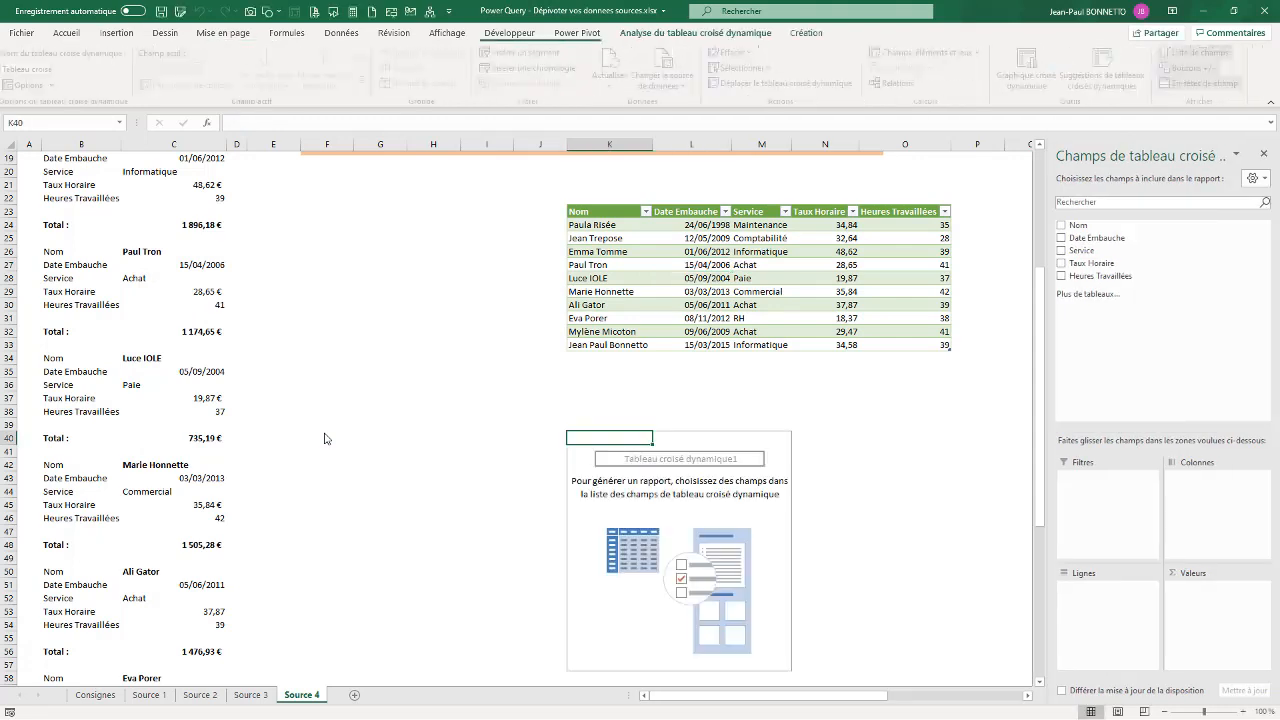
- Lay out the pivot table with Service as rows and Taux Horaire and Heures Travaillées as summed values
drag(1081, 250, 1080, 600)
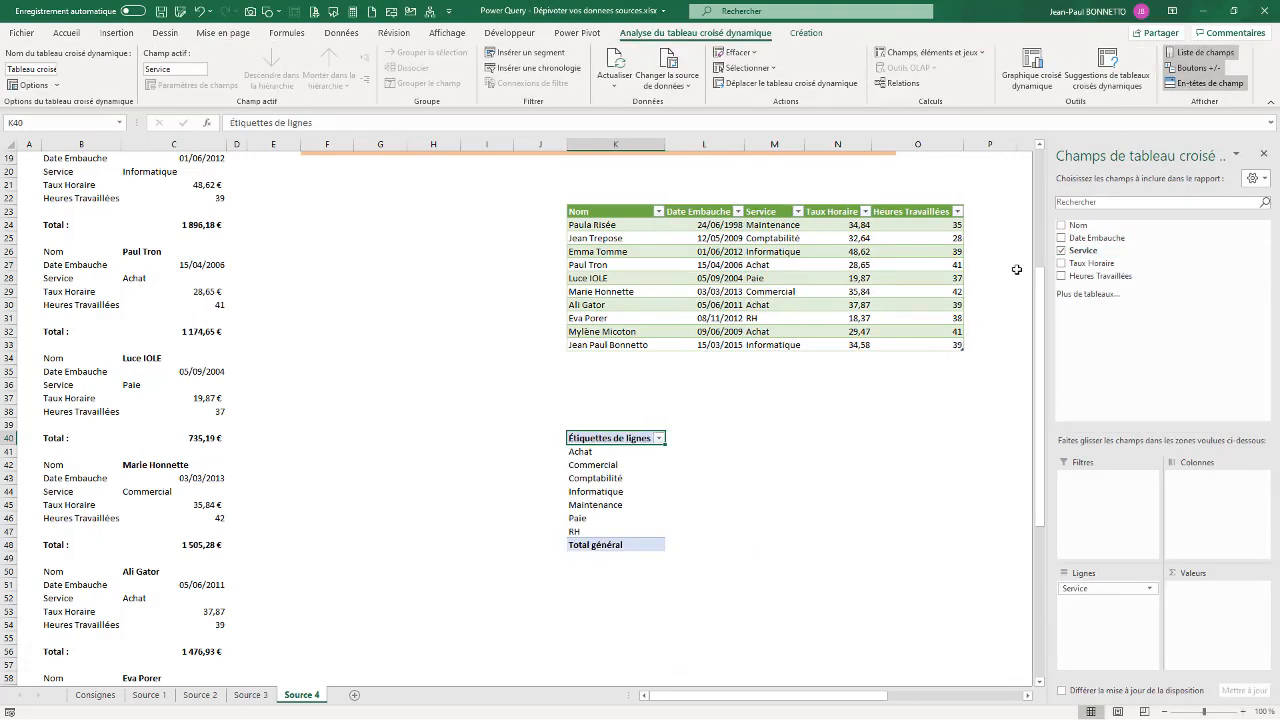
drag(1090, 263, 1205, 606)
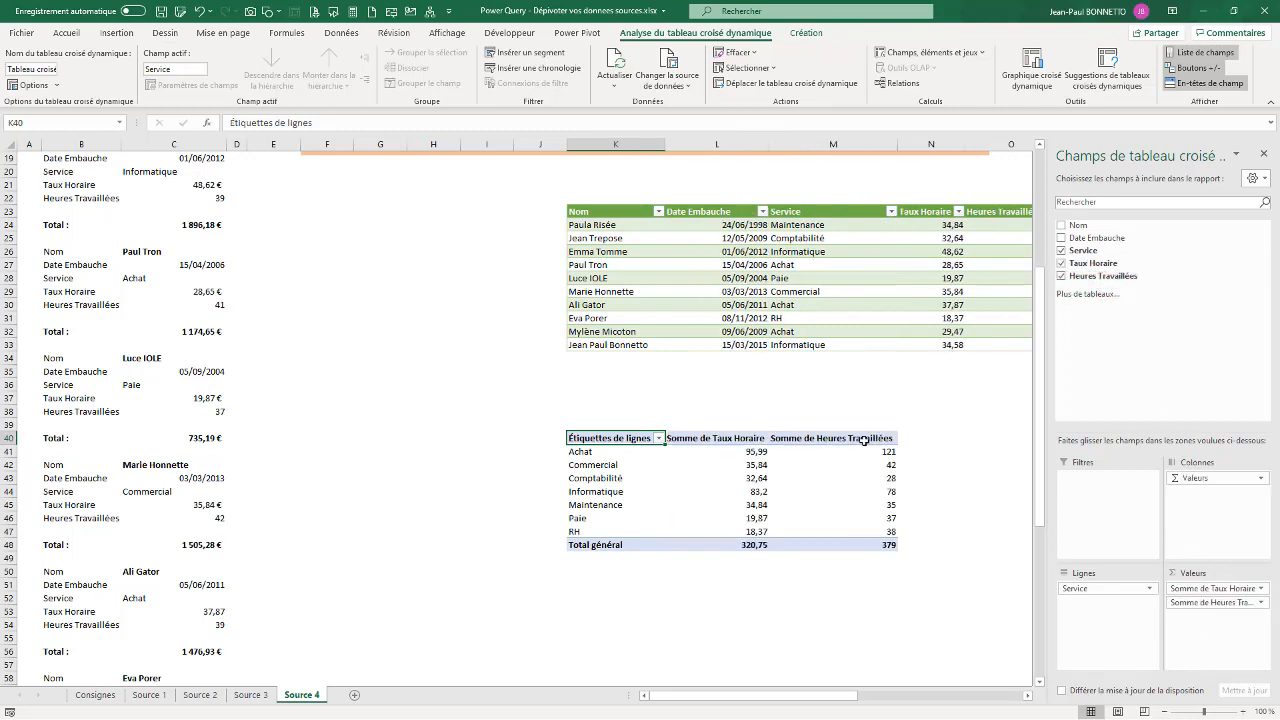
click(864, 440)
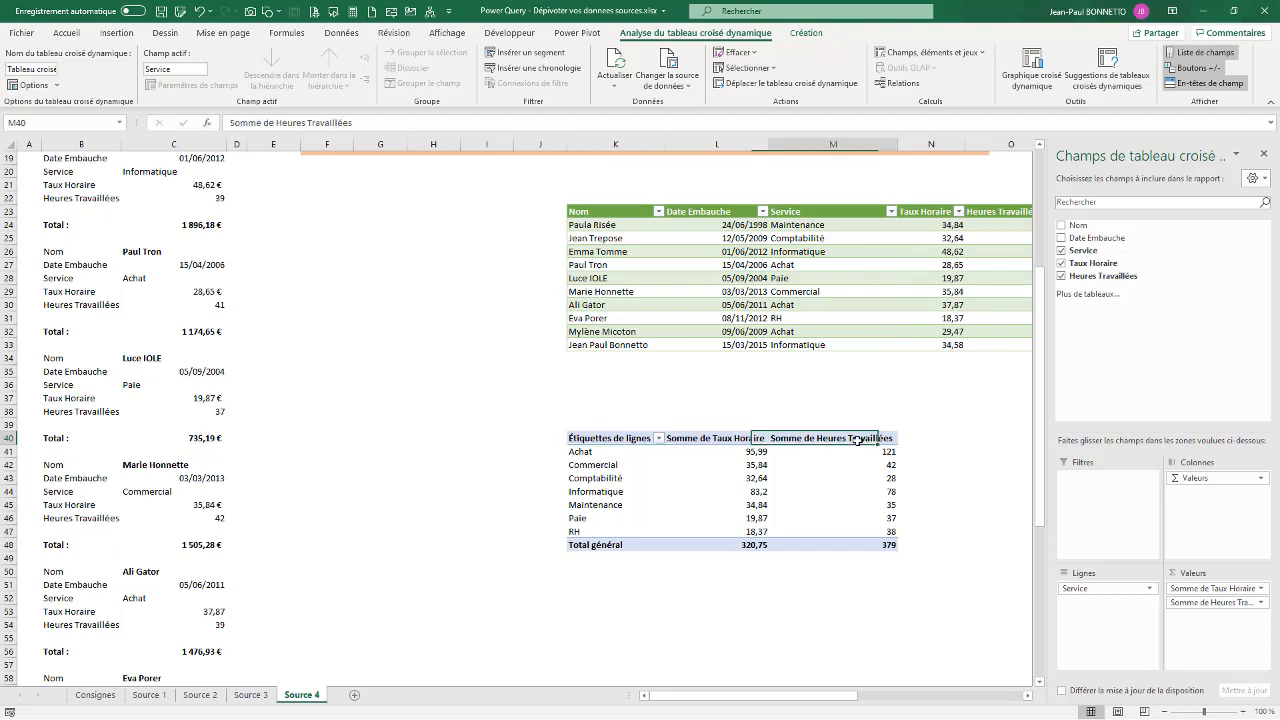
- Rename the Somme de Taux Horaire value field as Tx Horaire and widen column L
double_click(737, 440)
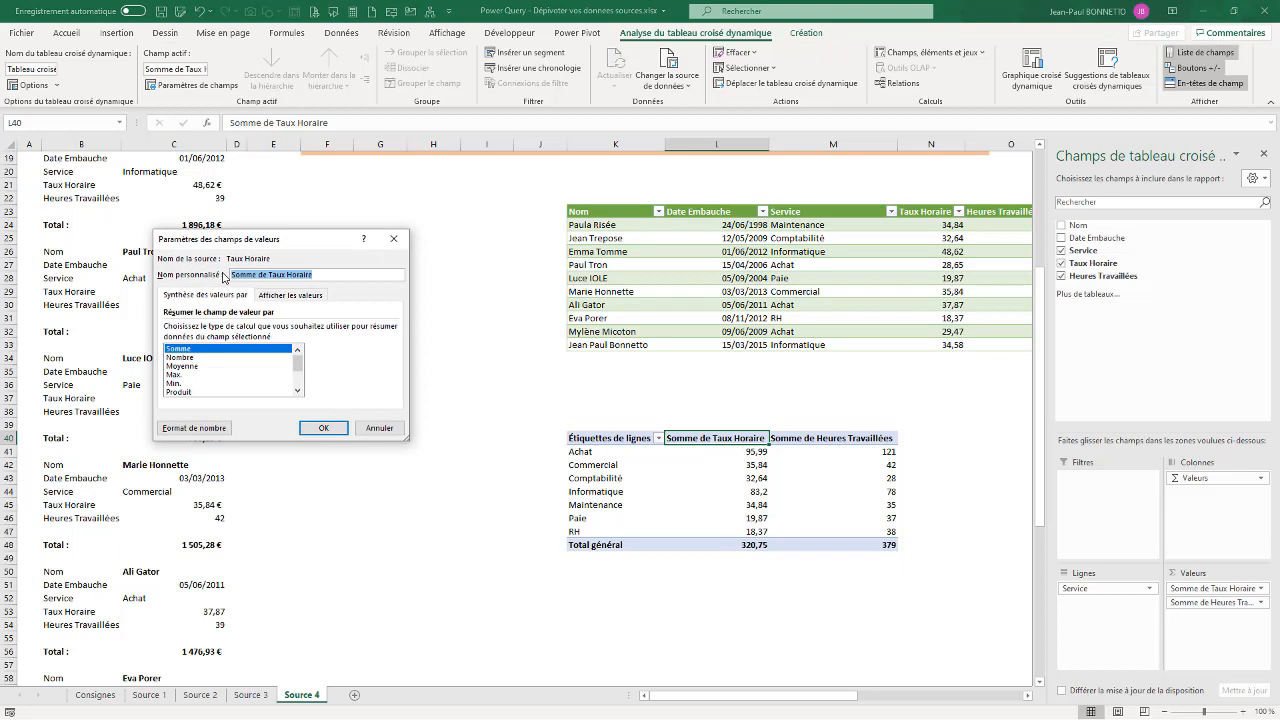
text(T)
key(Return)
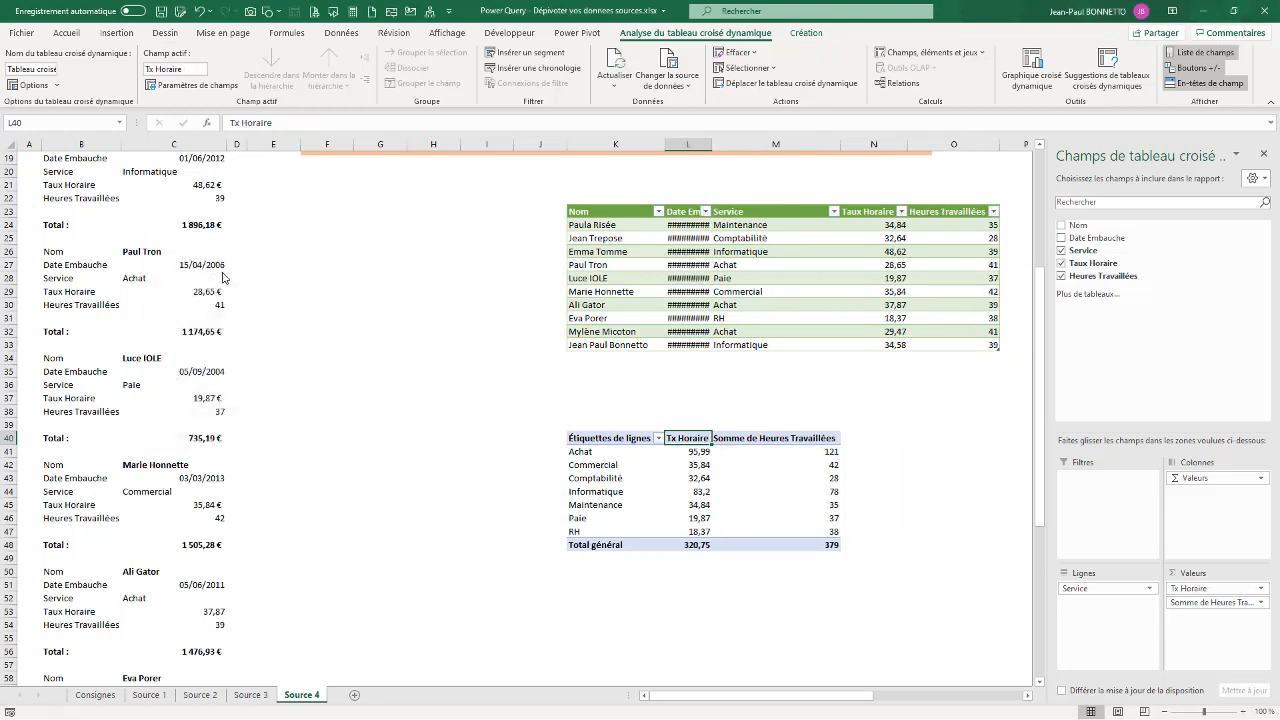
drag(712, 144, 745, 277)
- Rename the Somme de Heures Travaillées value field as Total Heures
key(Right)
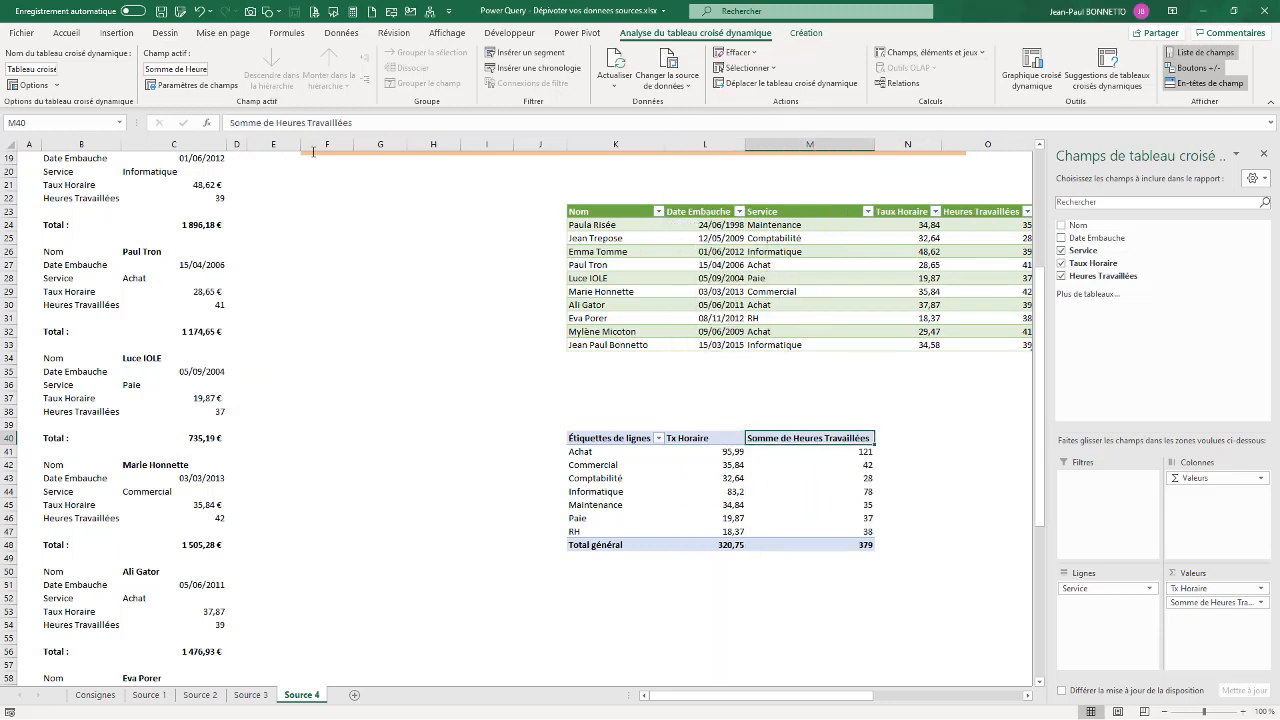
double_click(792, 438)
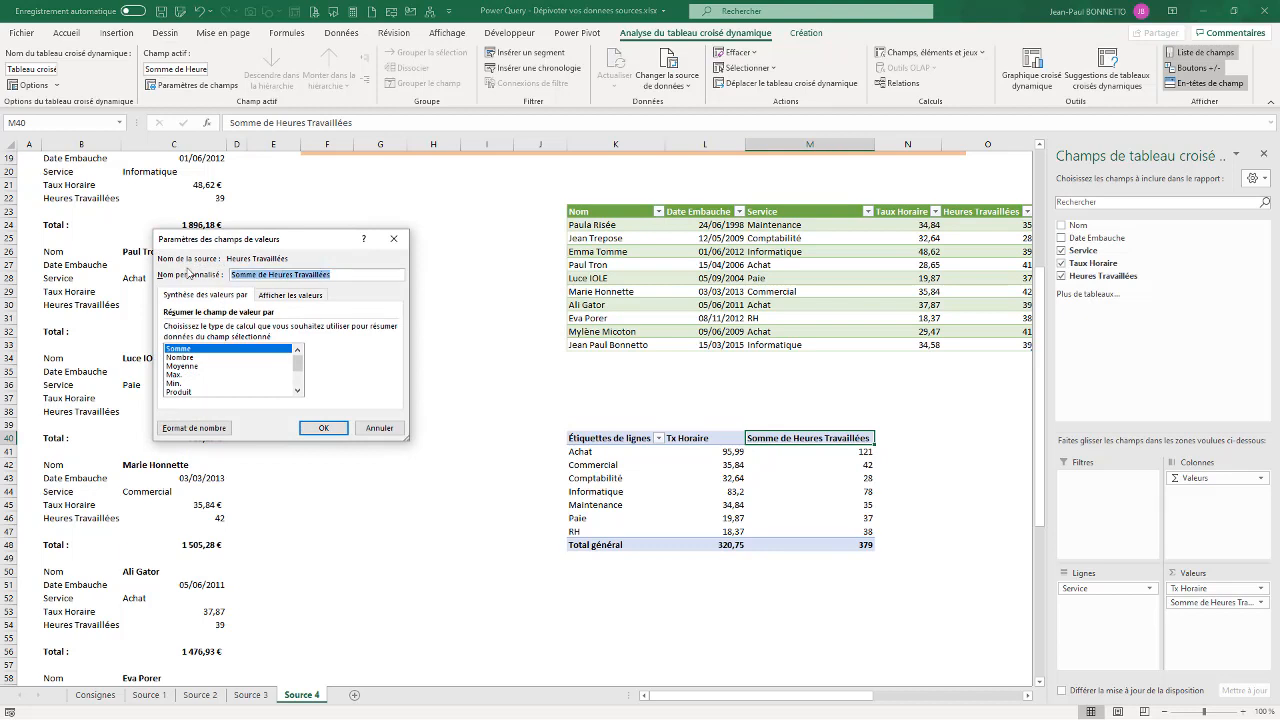
text(Total H)
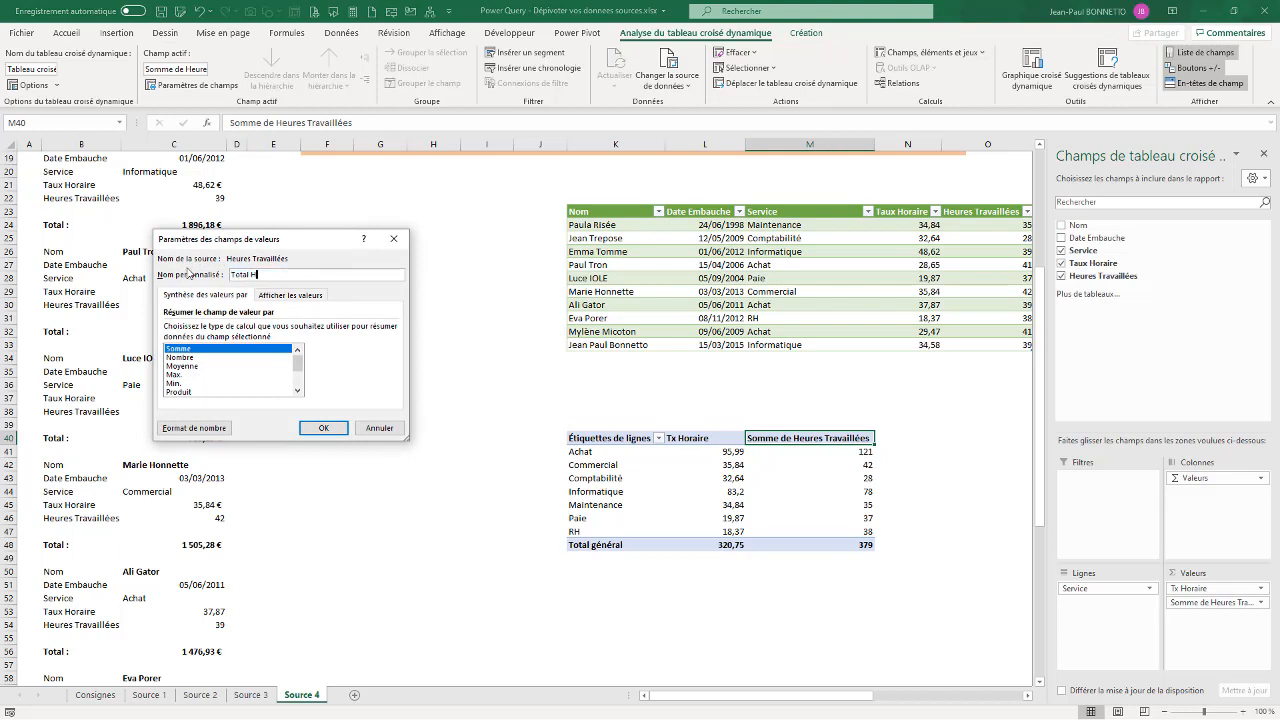
text(eures)
key(Return)
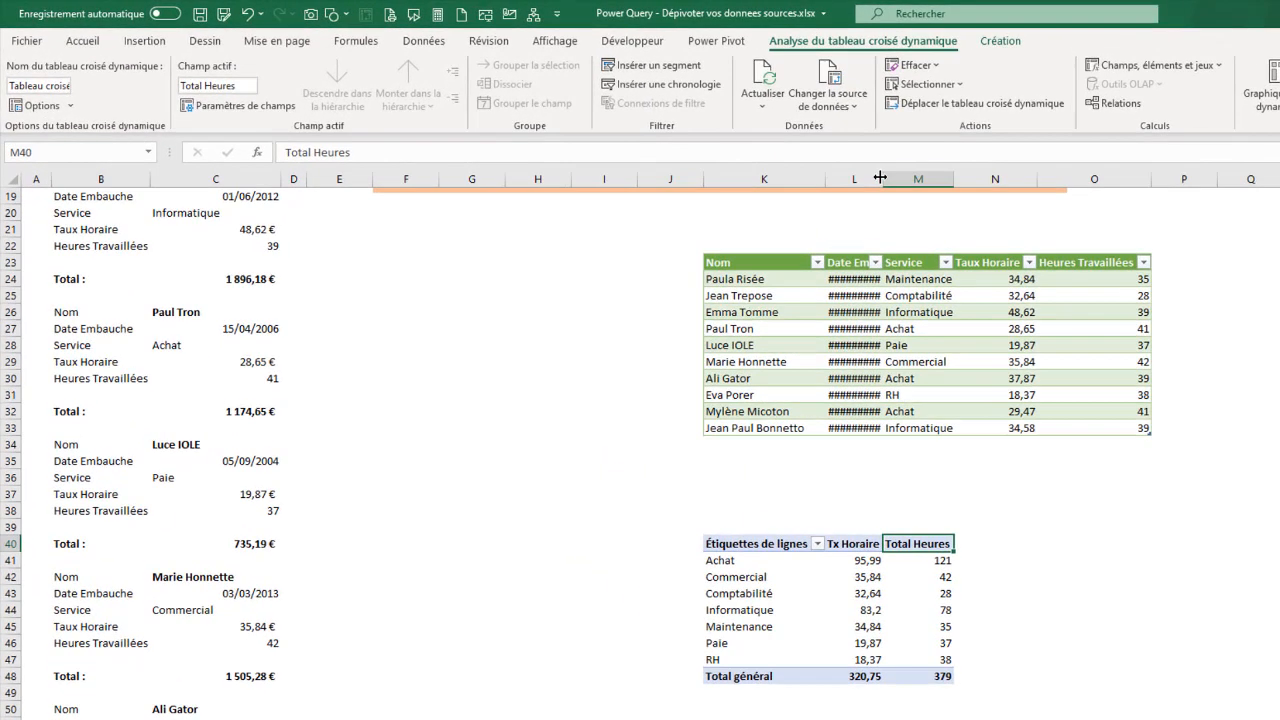
- Adjust the widths of columns L and M so the hire dates in the table above are readable
drag(711, 144, 757, 144)
drag(1006, 181, 1046, 182)
drag(938, 179, 910, 180)
drag(1017, 178, 996, 178)
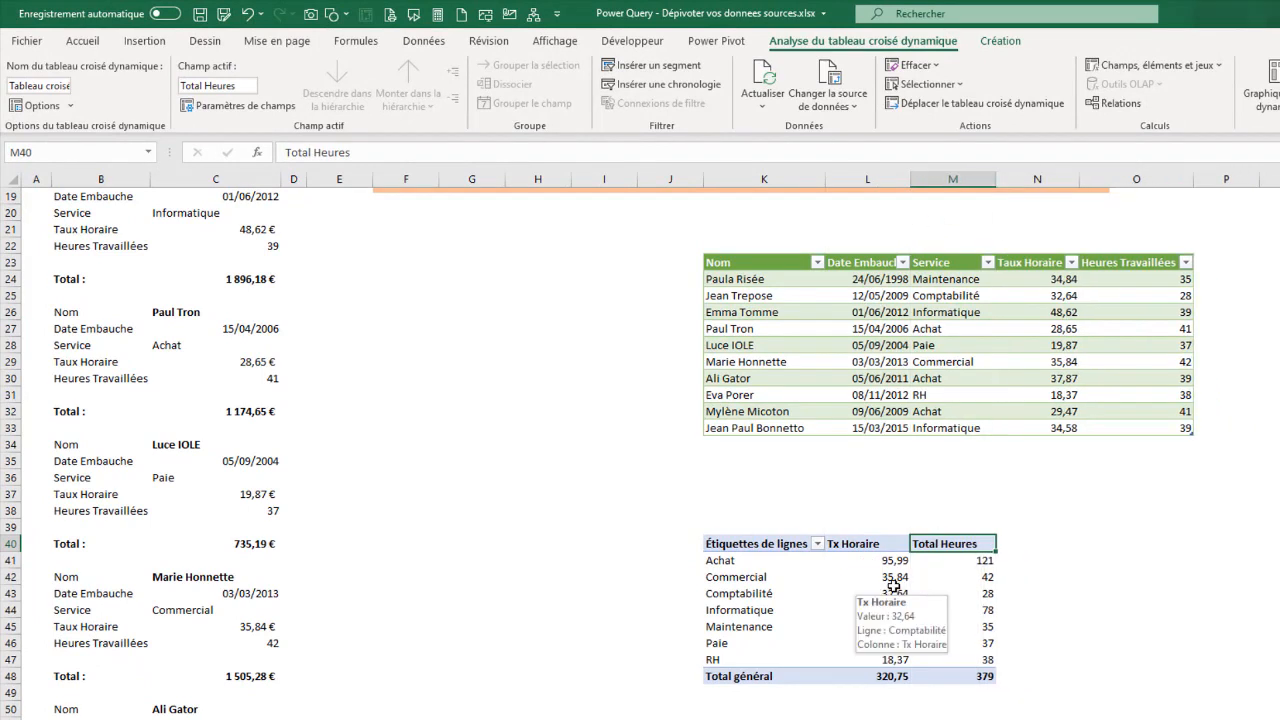
- Turn off automatic column width adjustment on update in the pivot table's options
right_click(894, 589)
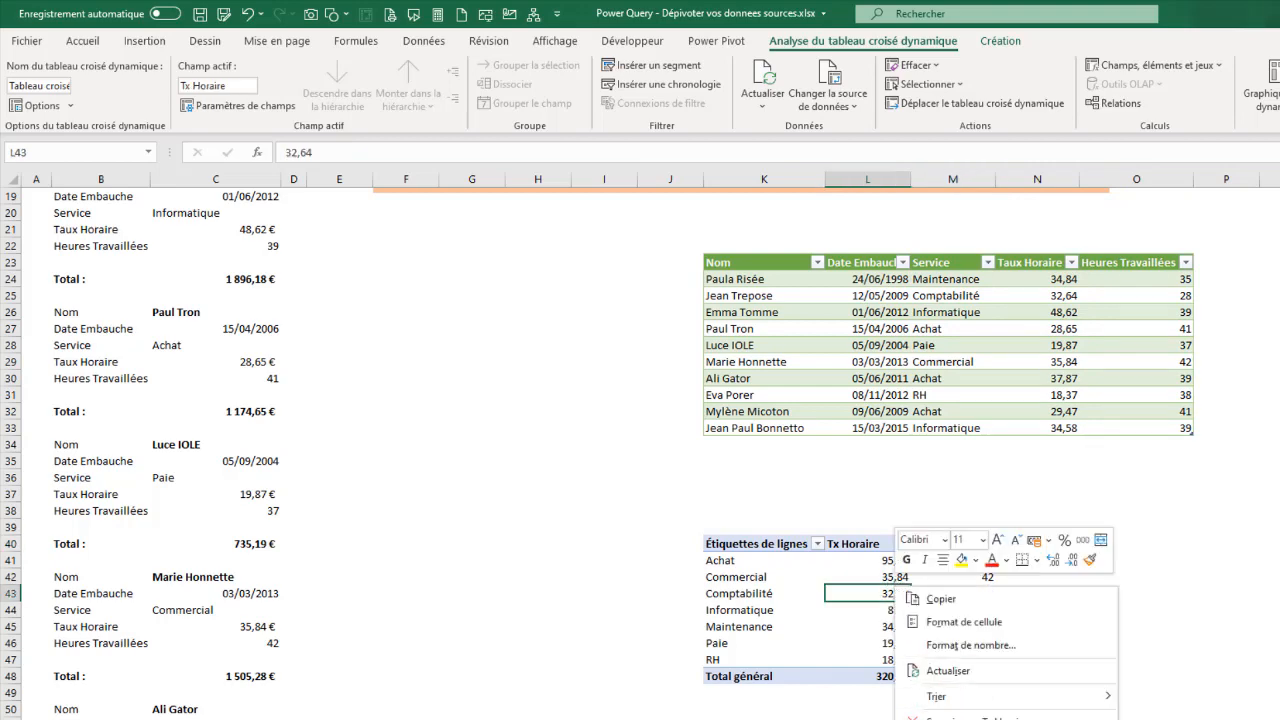
click(925, 719)
drag(886, 472, 435, 248)
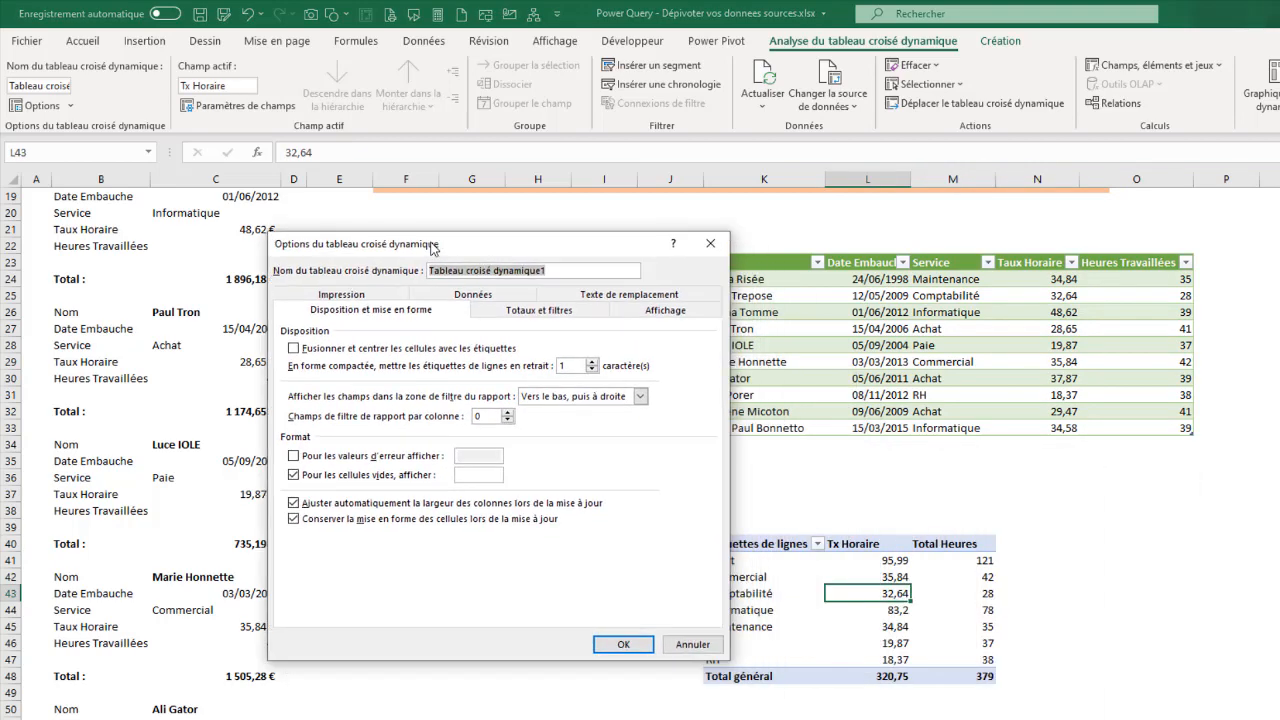
click(293, 504)
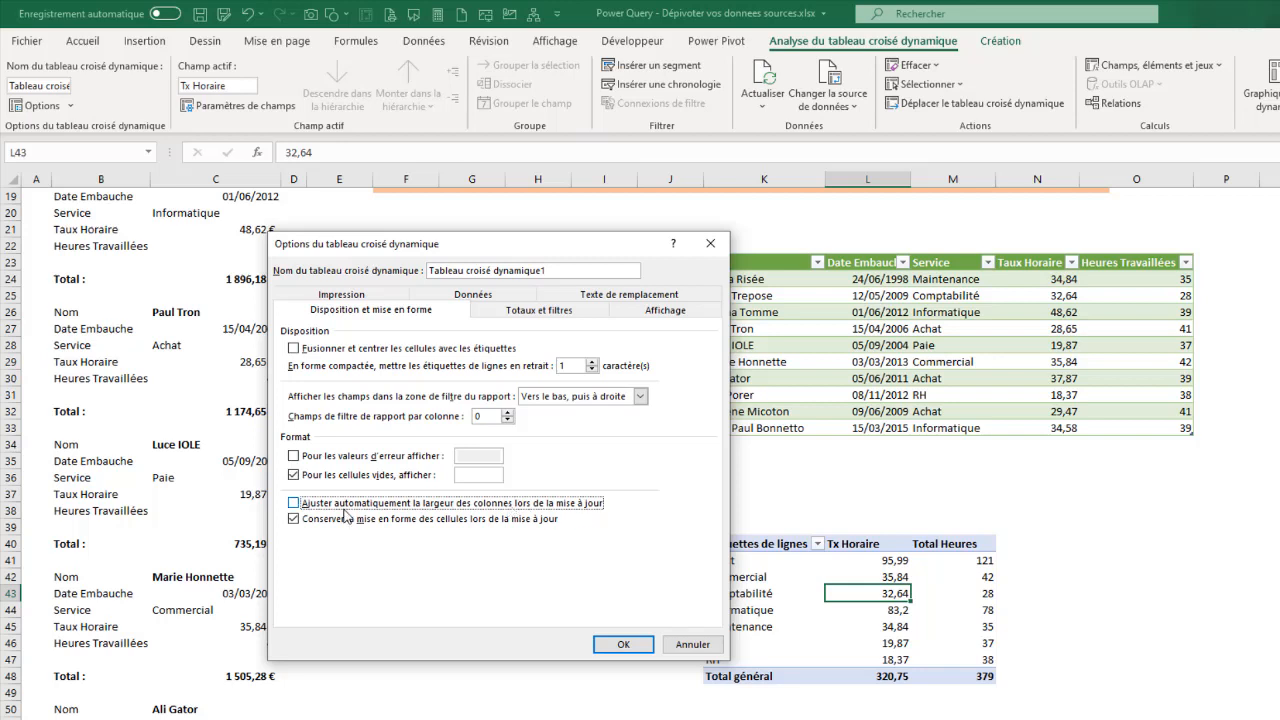
click(622, 647)
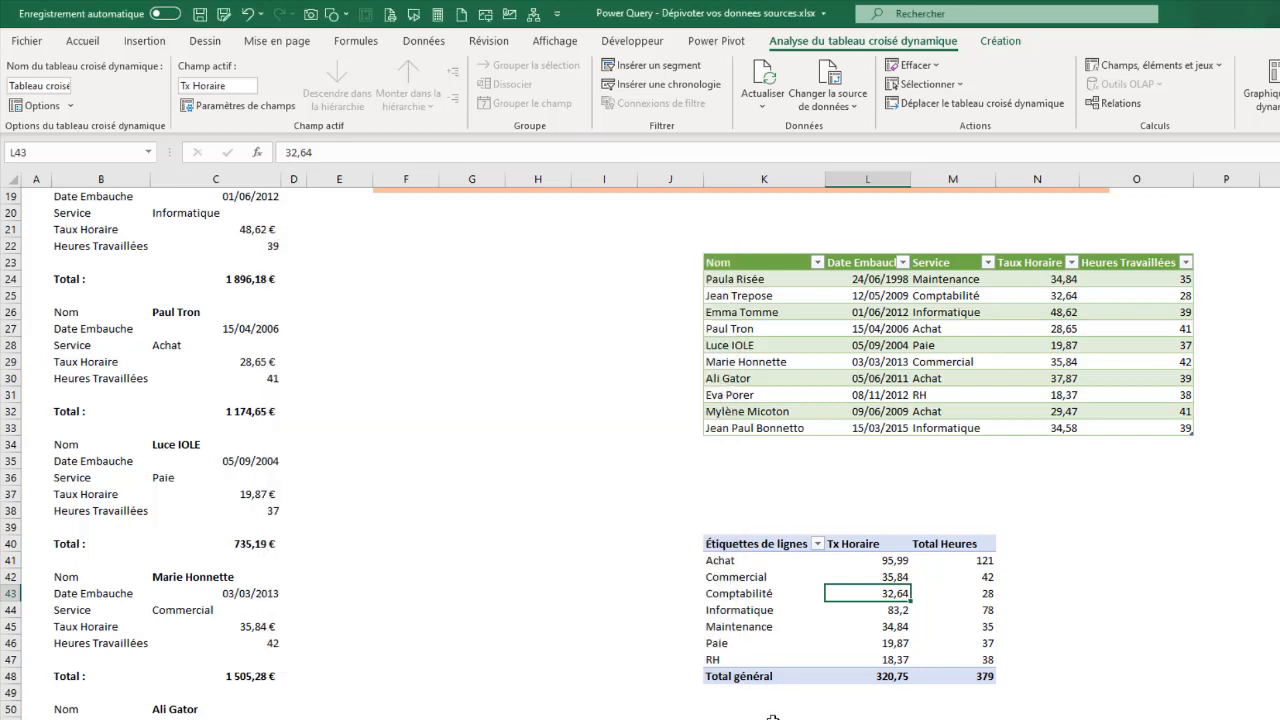
- Rename the pivot table's row label header in K40 as Services
click(738, 540)
text(Ser)
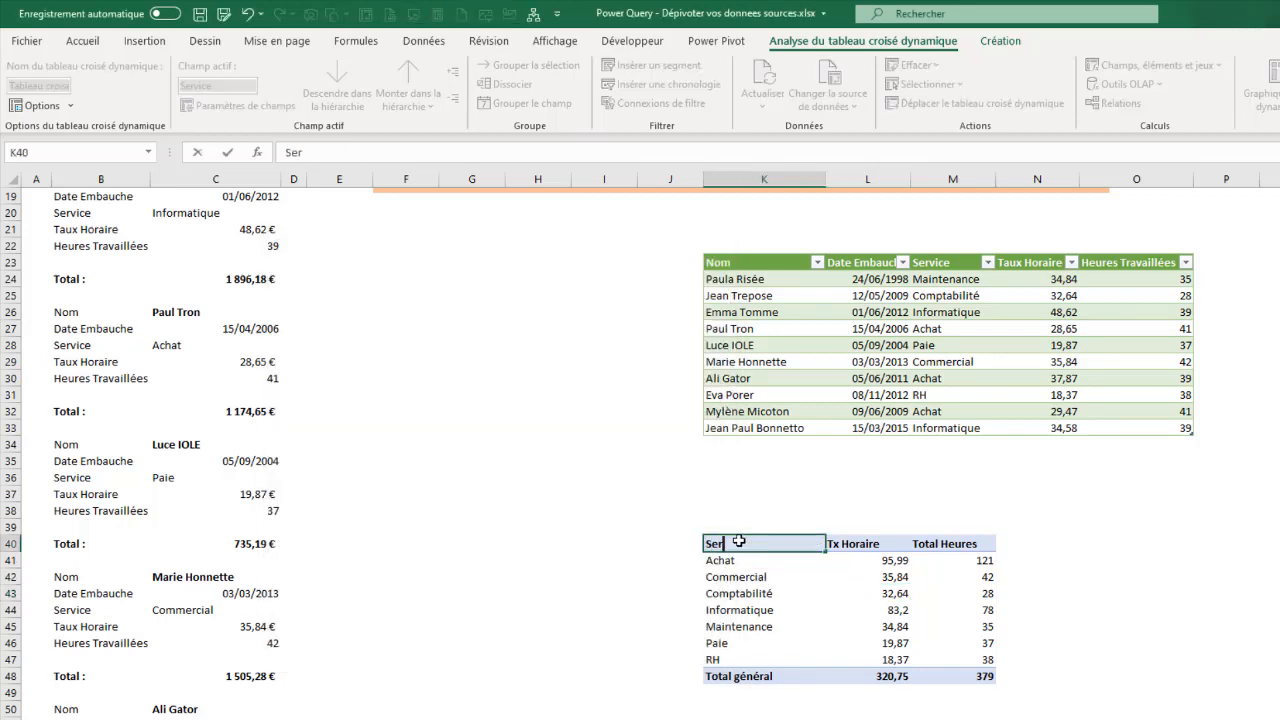
text(vices)
key(Return)
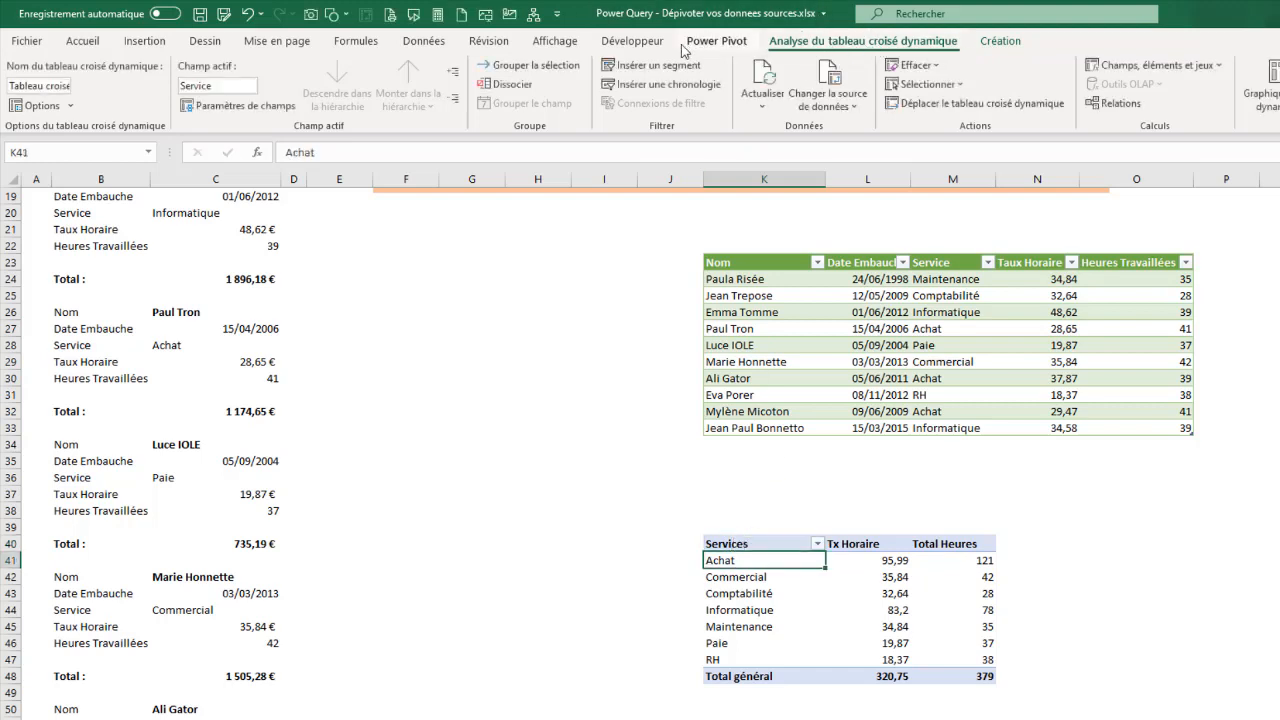
- Insert a slicer for the Nom field and place it beside the pivot table, clear of the data
click(652, 65)
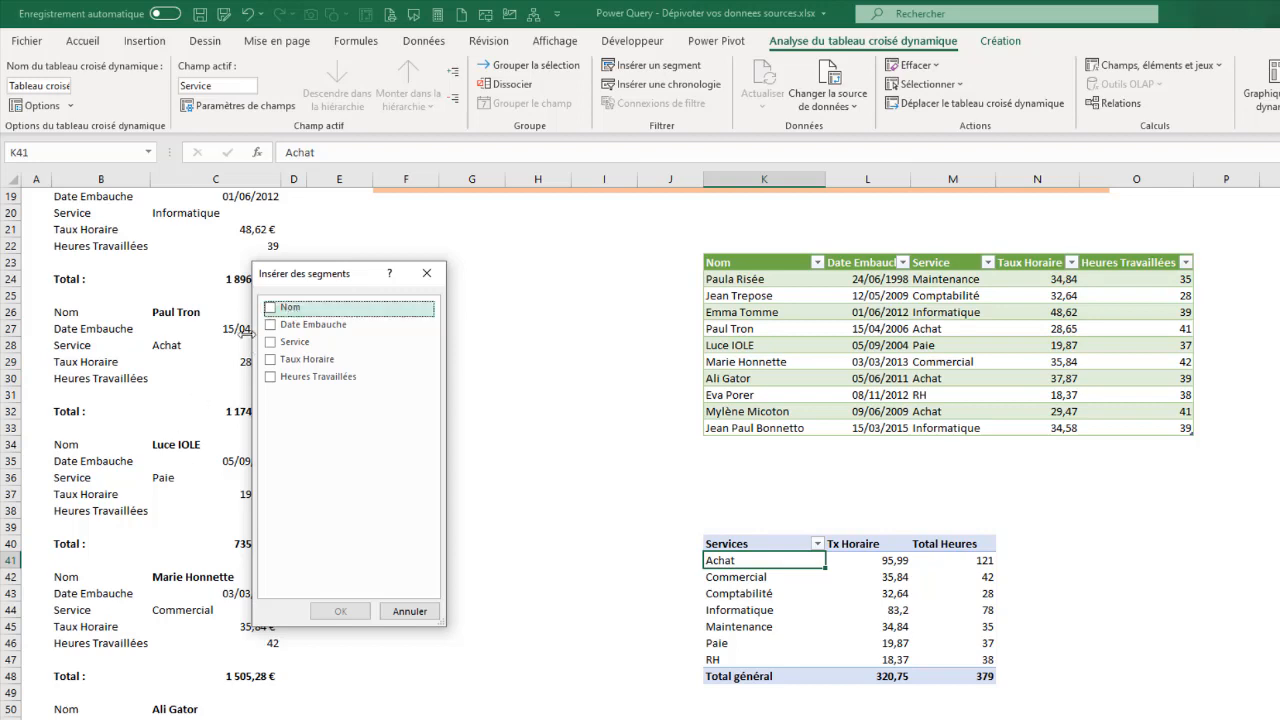
click(285, 308)
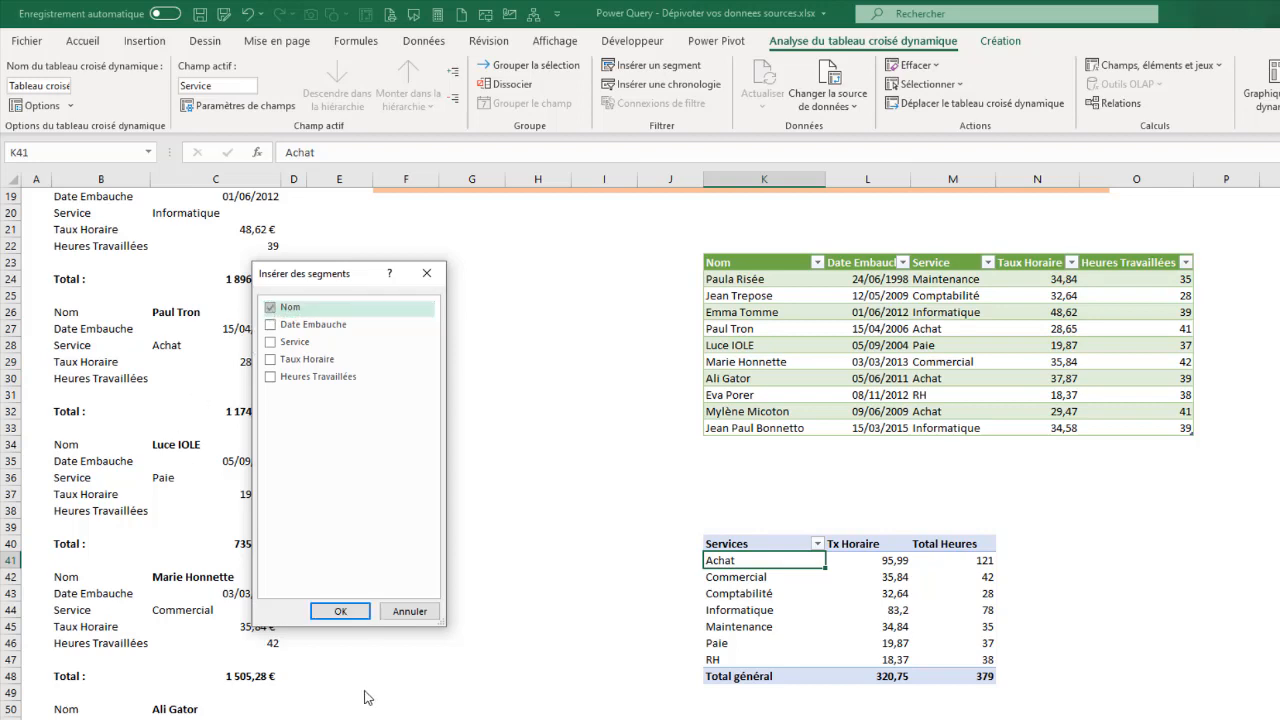
click(351, 611)
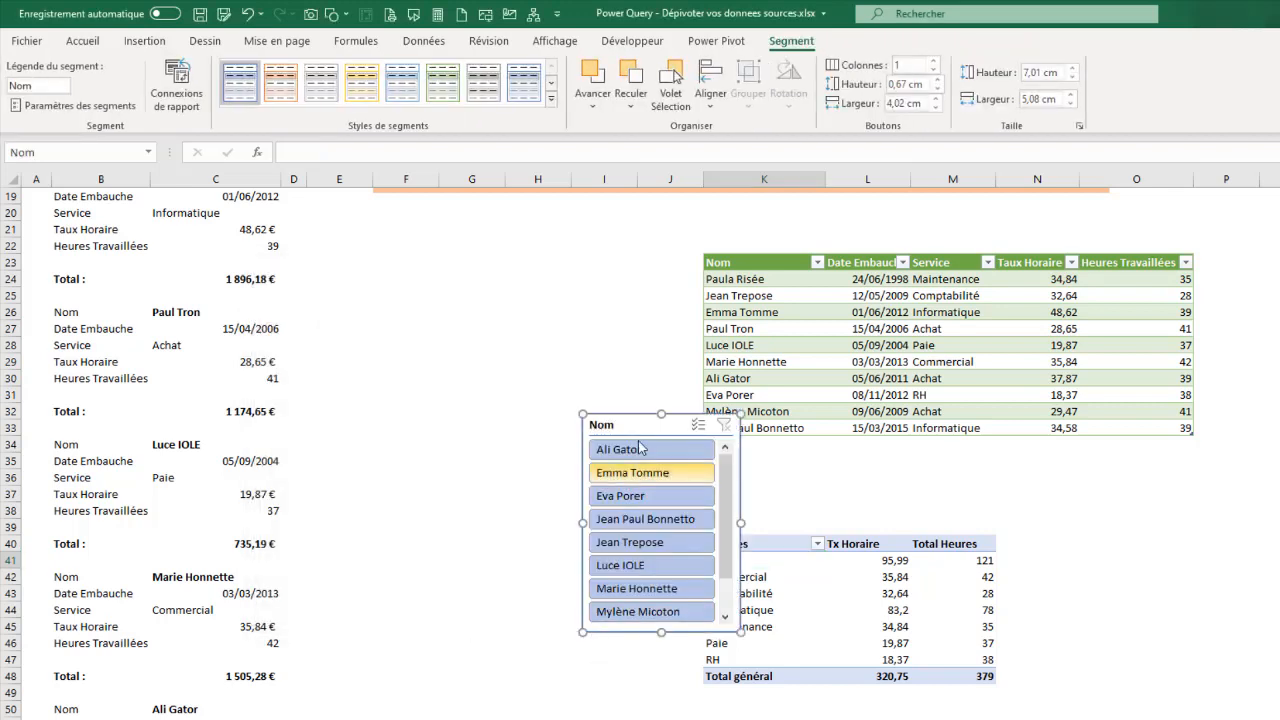
drag(632, 421, 1090, 608)
drag(1202, 575, 1146, 478)
- Test the Nom slicer by filtering the pivot table on single employees and on several together, and clear the filter
click(1170, 540)
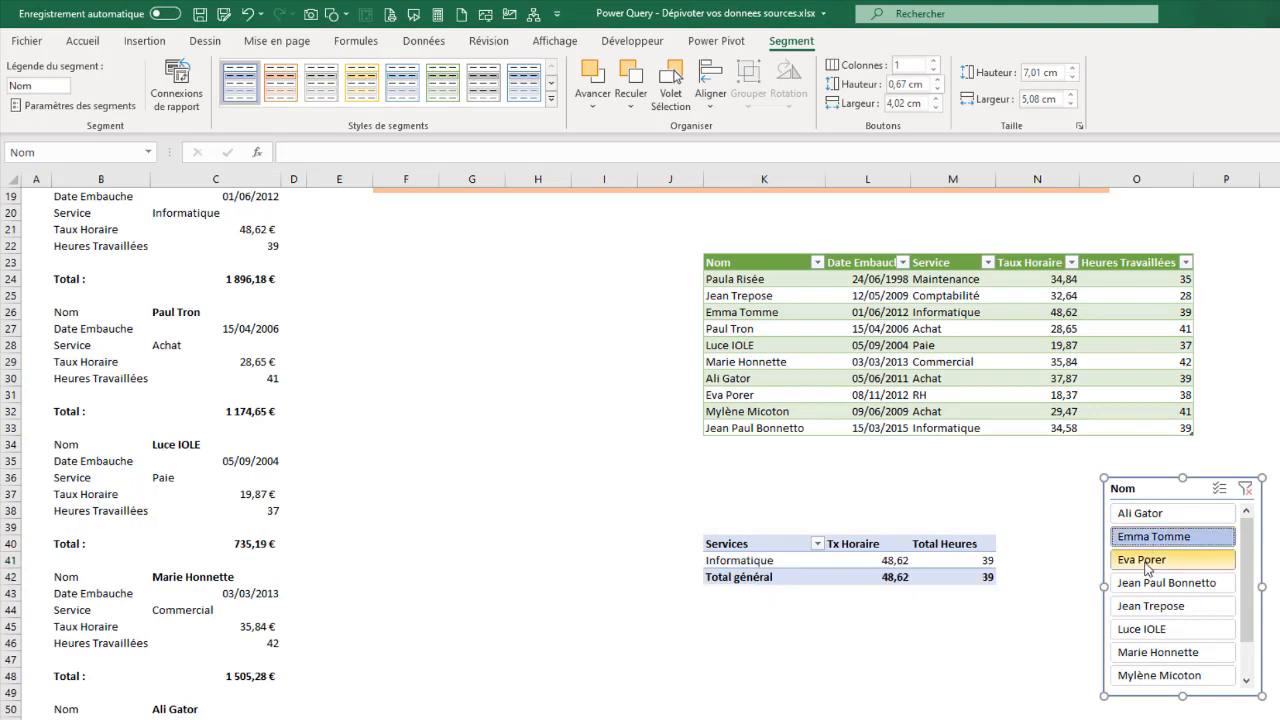
click(1150, 566)
click(1165, 590)
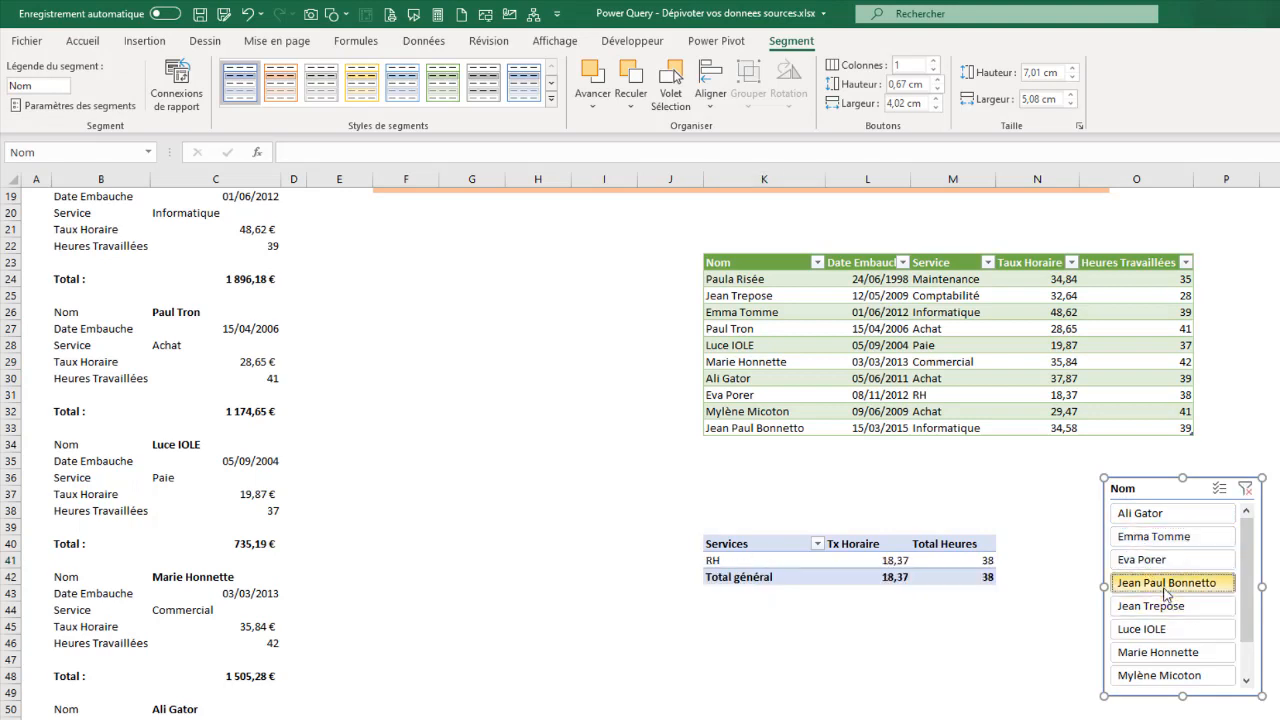
ctrl+click(1138, 518)
ctrl+click(1138, 541)
ctrl+click(1140, 629)
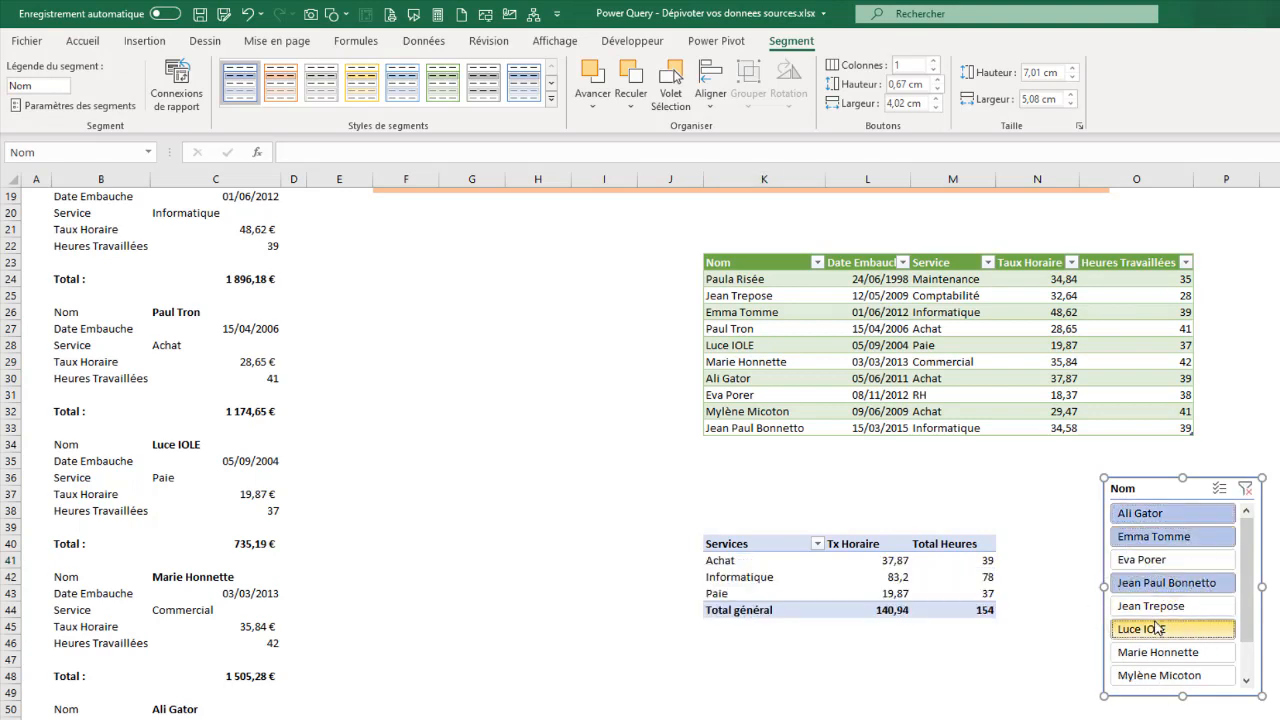
click(1245, 488)
- Move the Nom slicer slightly farther away from the pivot table
drag(1191, 500, 1233, 504)
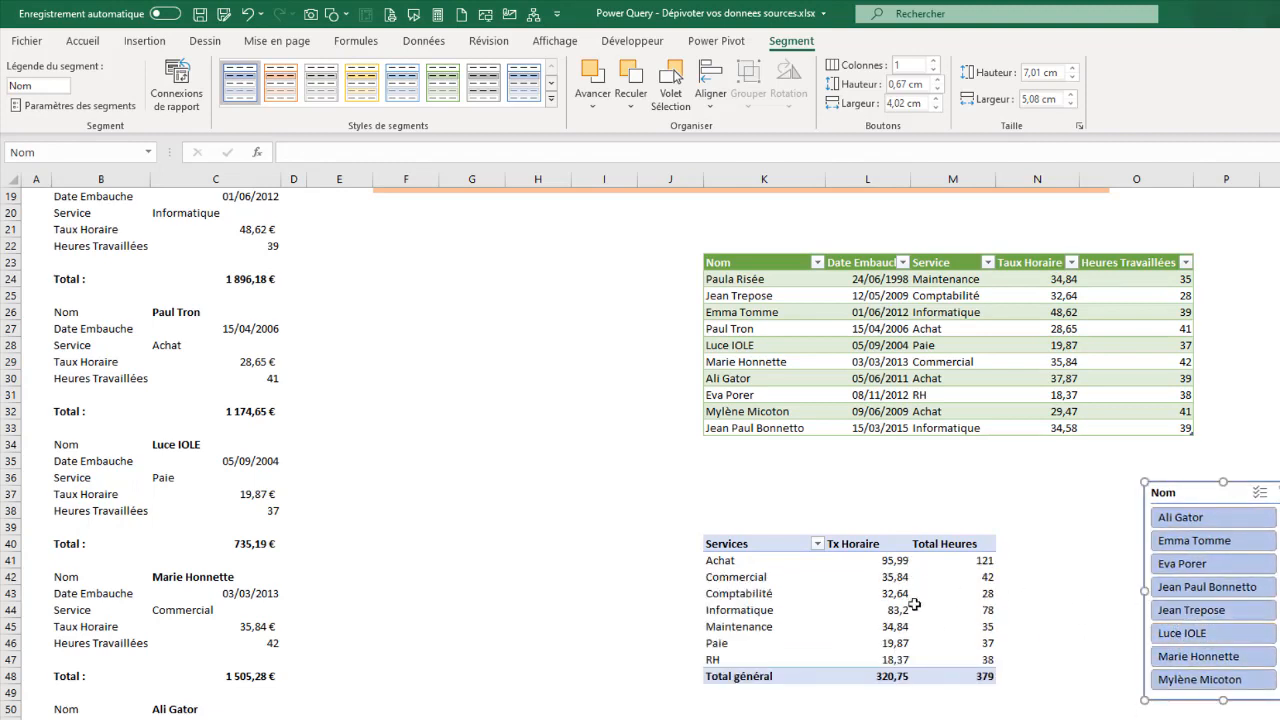
drag(1224, 492, 1222, 496)
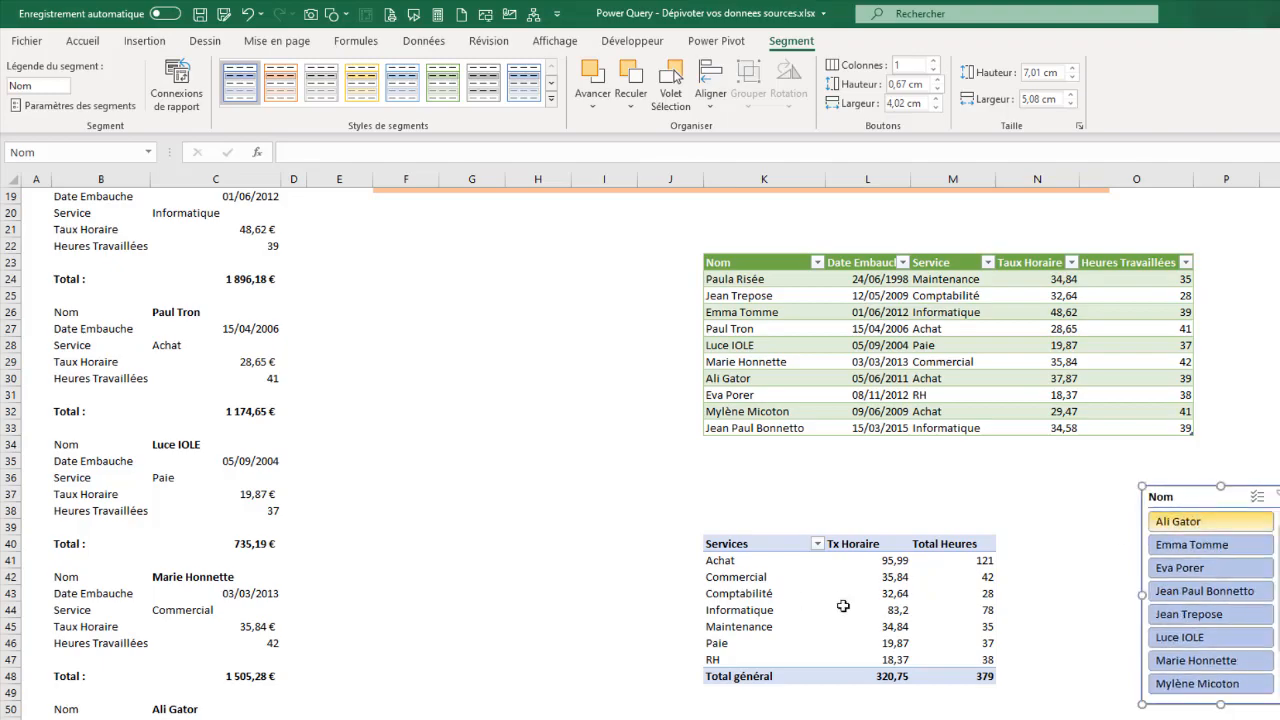
click(757, 595)
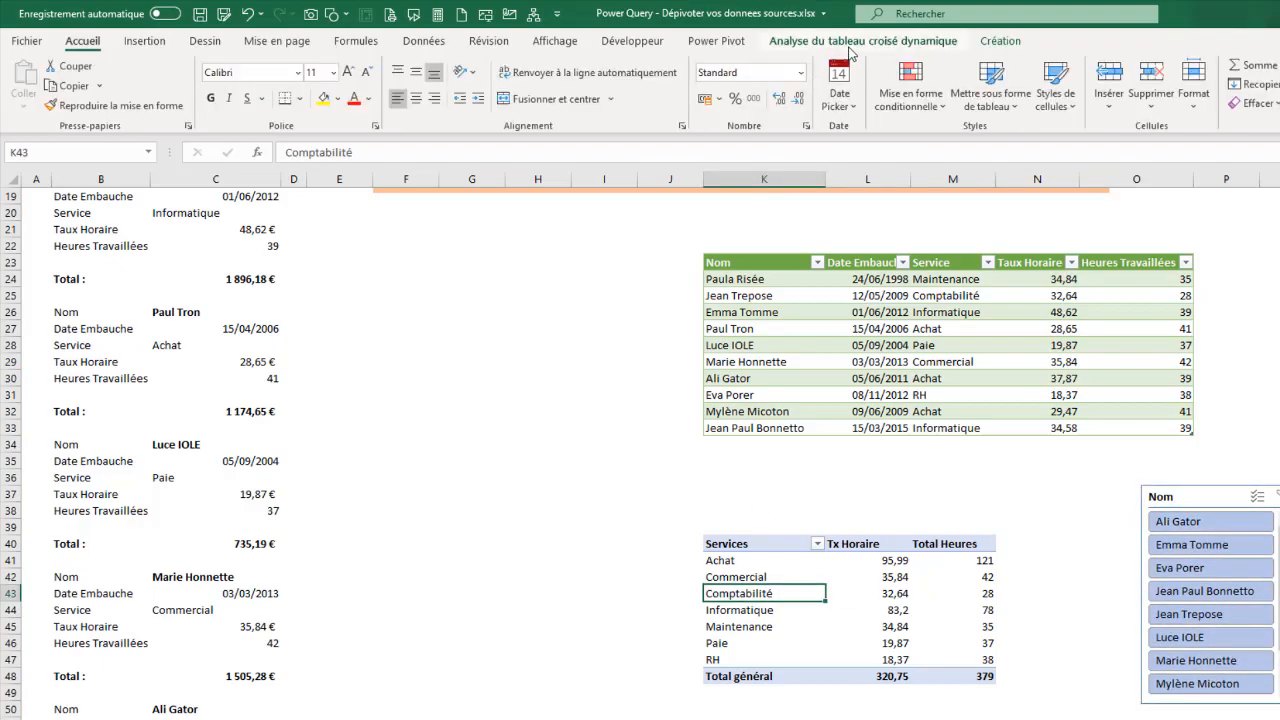
click(839, 37)
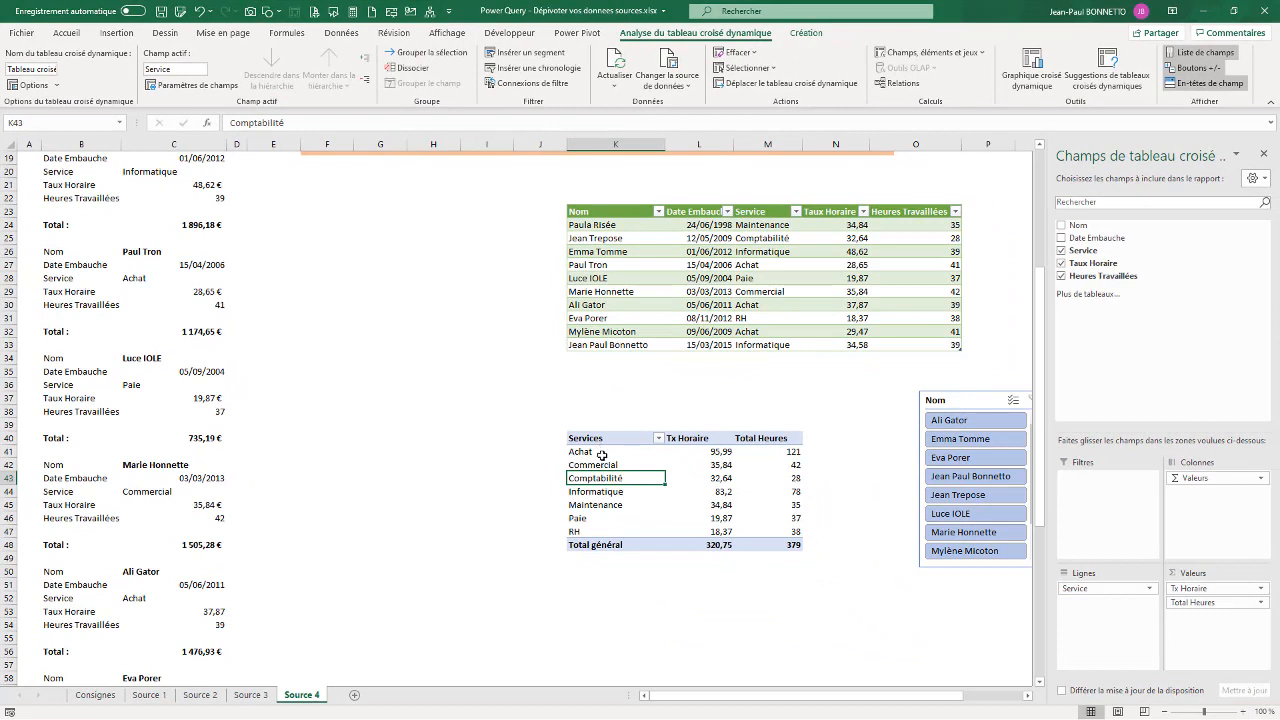
right_click(1109, 240)
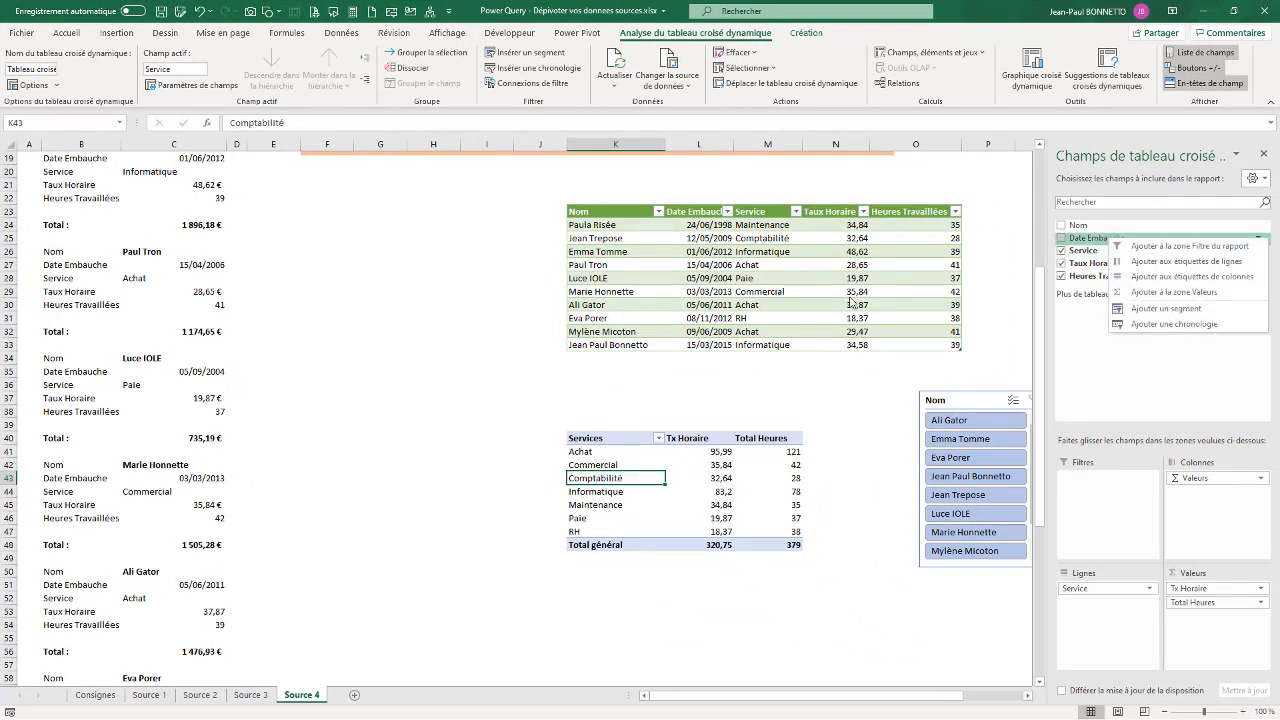
click(545, 384)
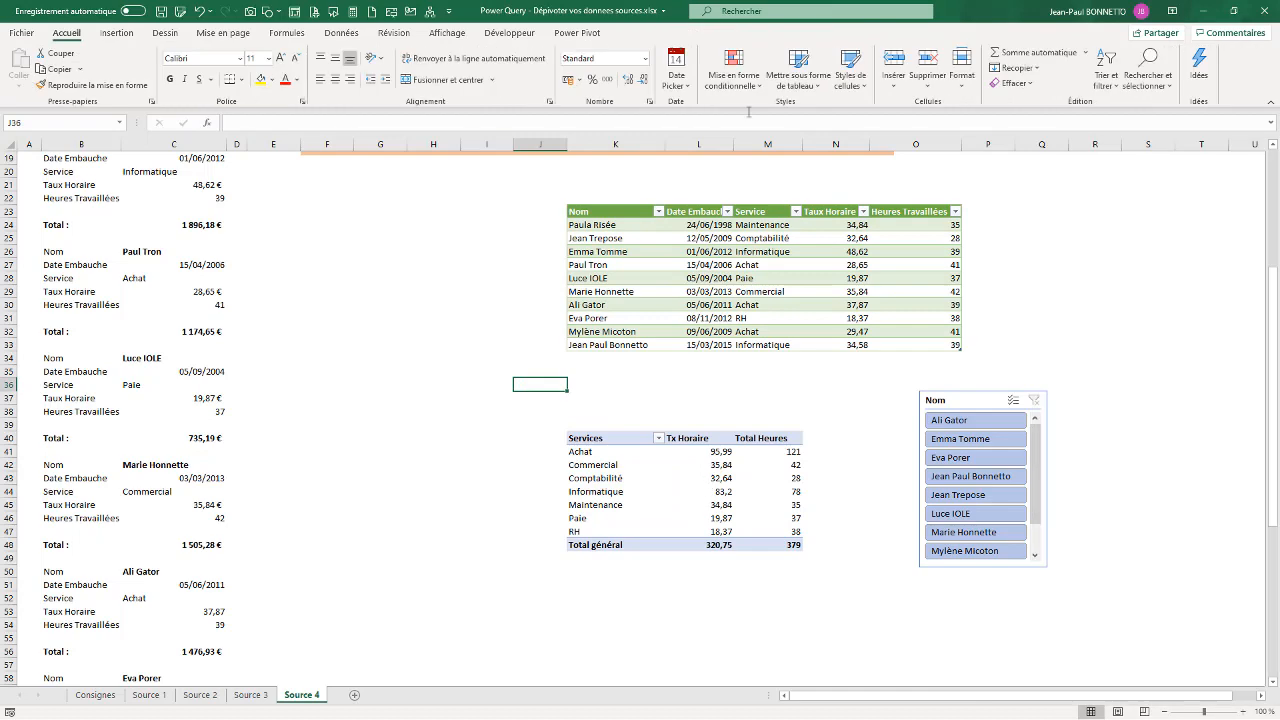
- Insert a timeline for the pivot table's Date Embauche field
click(620, 465)
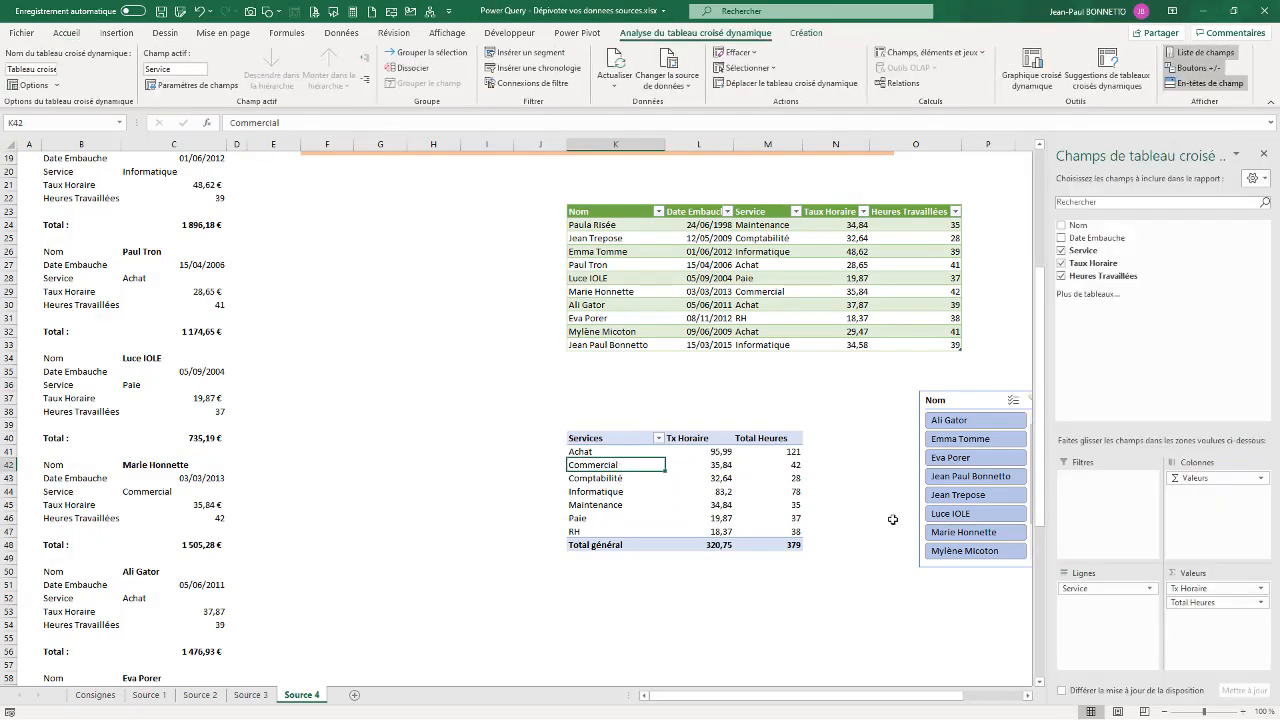
right_click(1094, 240)
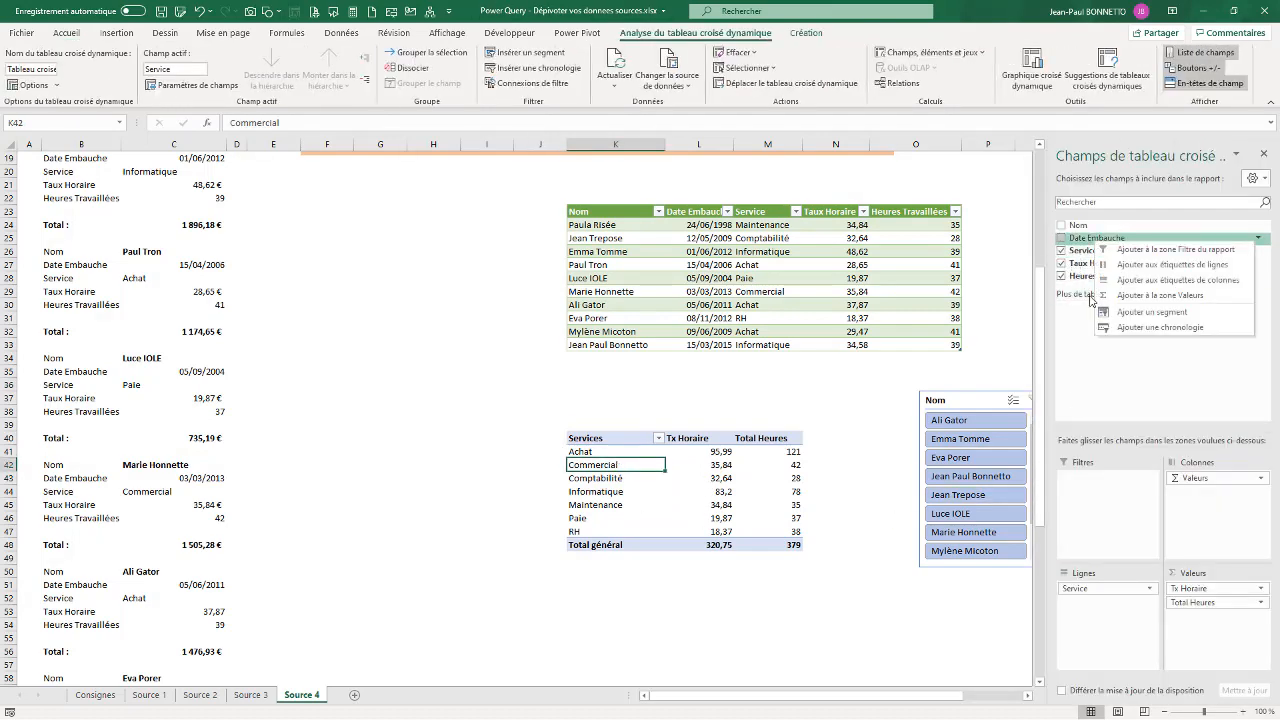
click(1148, 328)
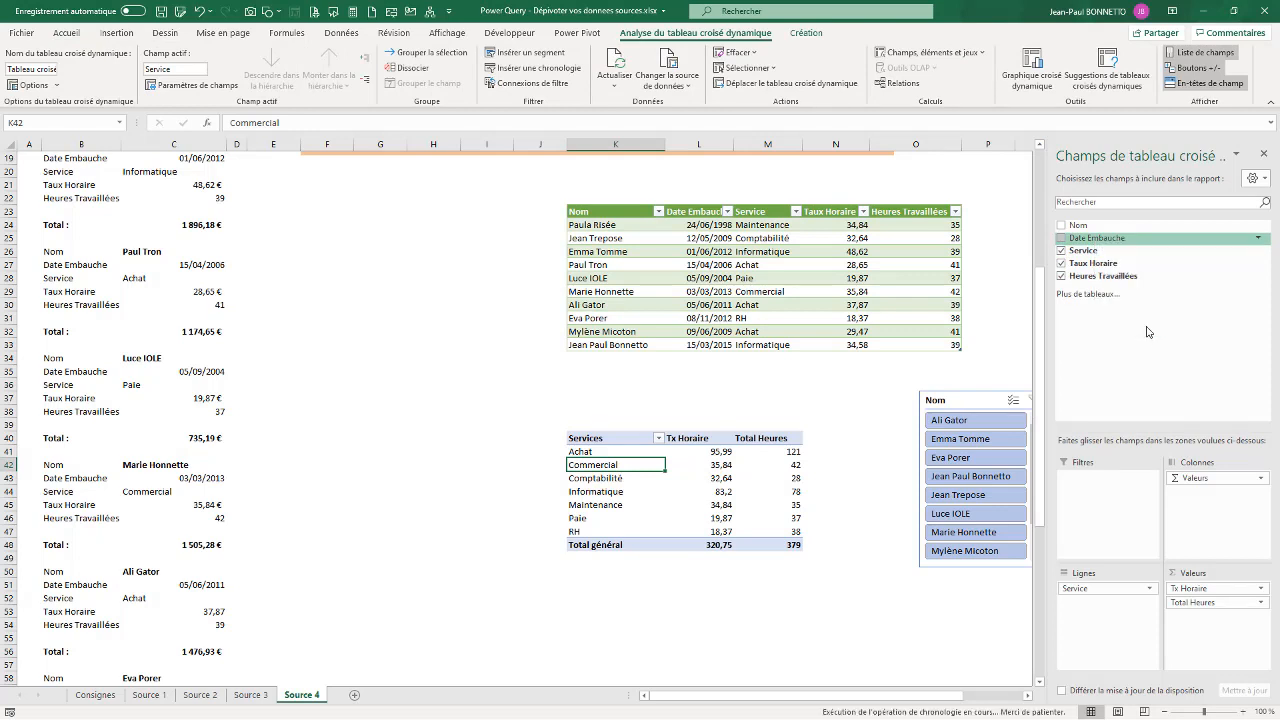
- Place the Nom slicer to the left of the pivot table and the Date Embauche timeline to its right
mouse_move(627, 398)
mouse_down()
mouse_move(793, 552)
mouse_move(938, 593)
mouse_move(894, 588)
mouse_move(623, 408)
mouse_move(625, 419)
mouse_up()
drag(988, 411, 393, 399)
drag(545, 415, 940, 429)
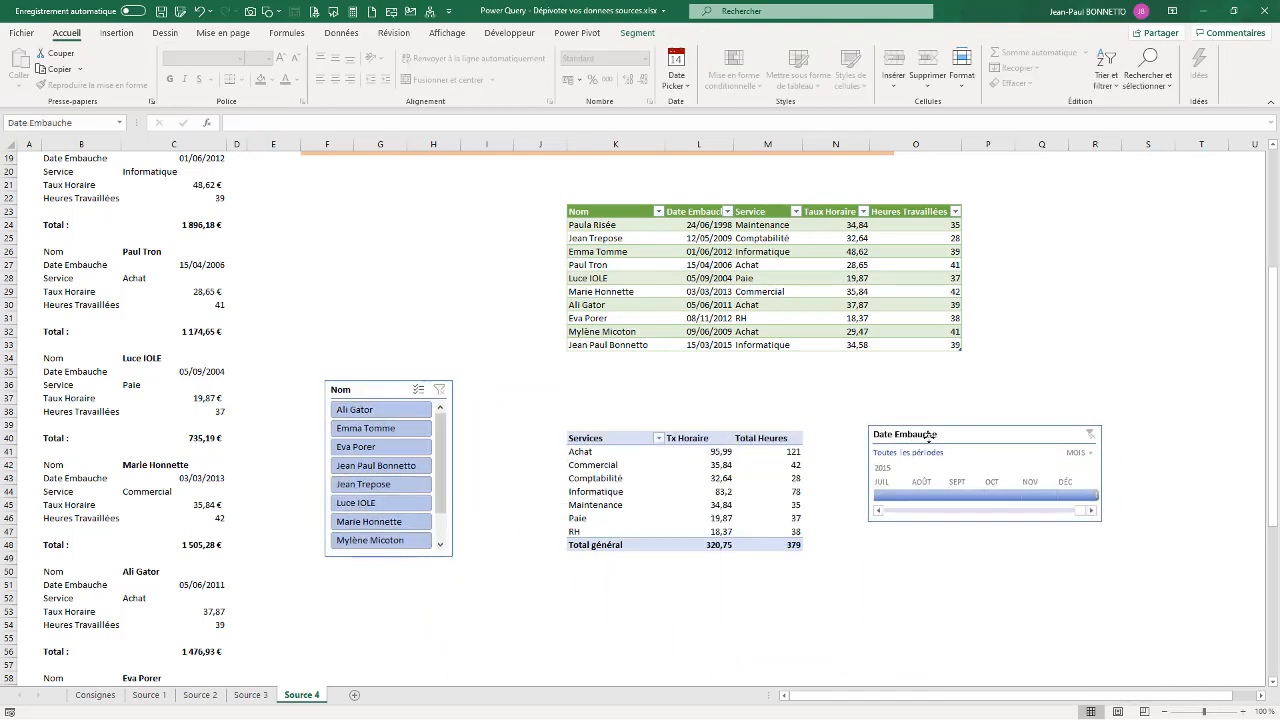
drag(389, 392, 443, 391)
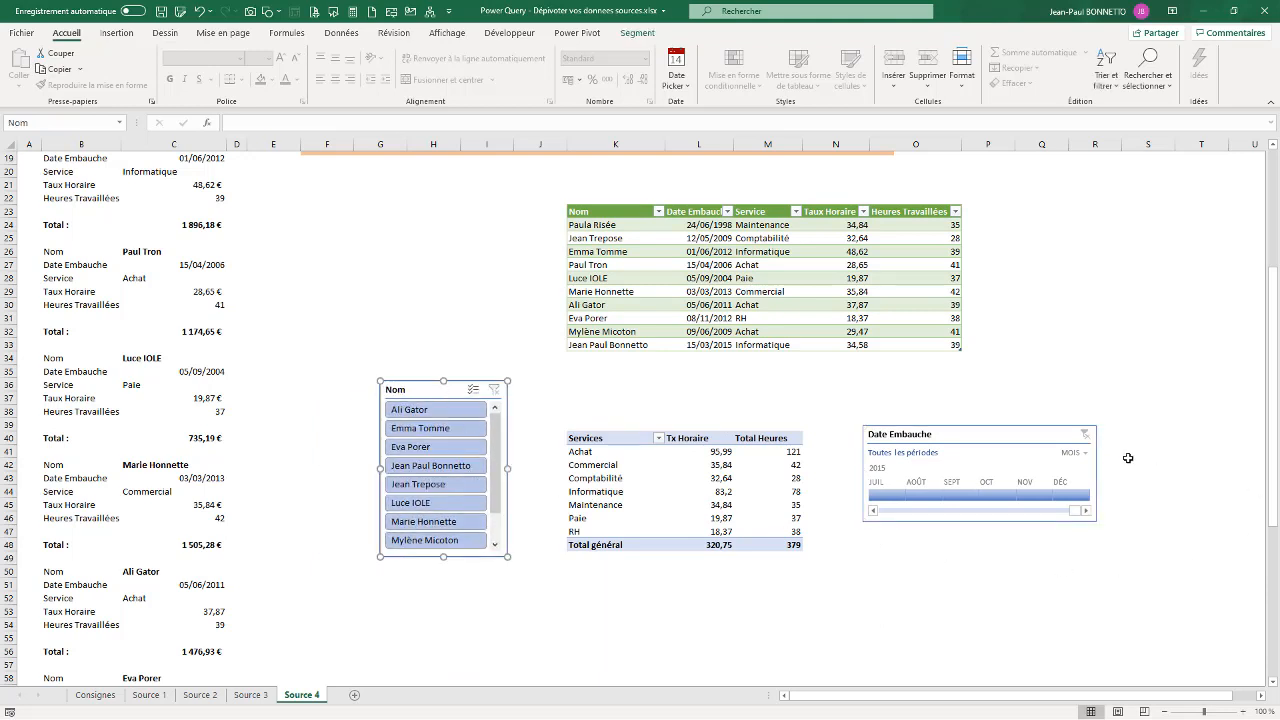
- Set the time level of the Date Embauche timeline to TRIMESTRES
click(1086, 455)
click(1090, 467)
click(1086, 455)
click(1088, 490)
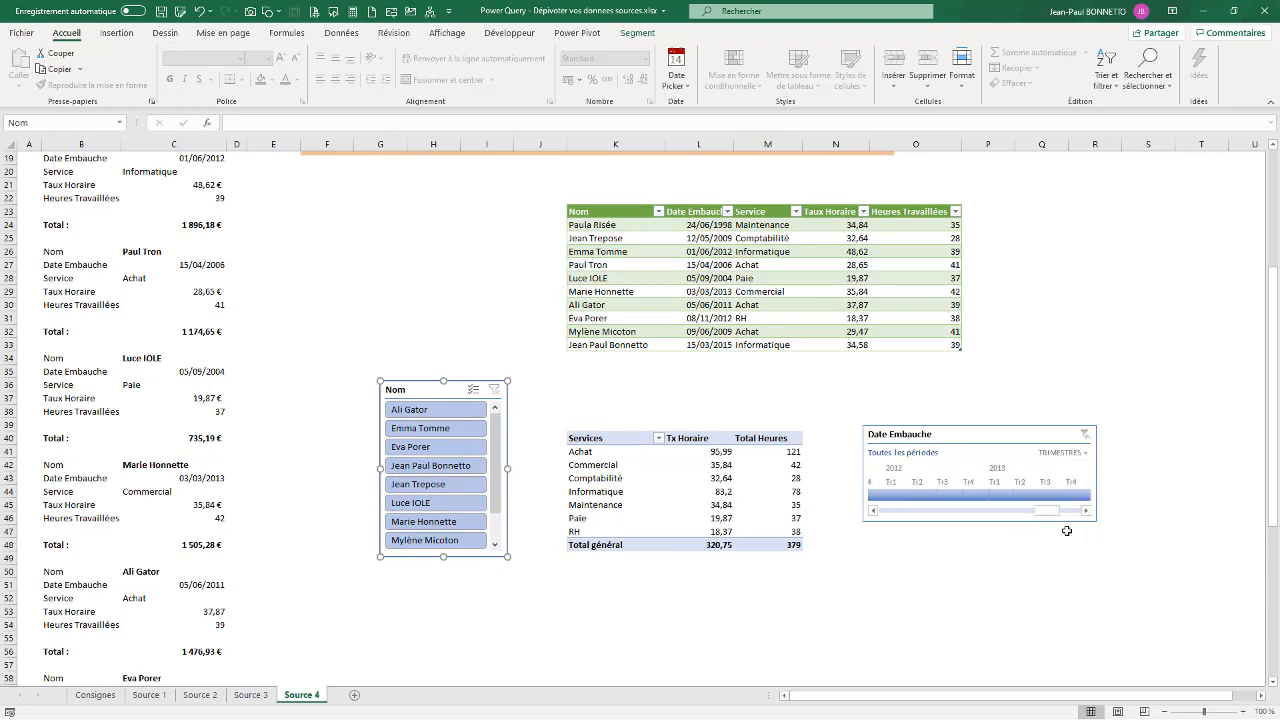
- Test the Date Embauche timeline by filtering the pivot table on all quarters of 2012 and 2013, and clear the filter
drag(904, 498, 1088, 498)
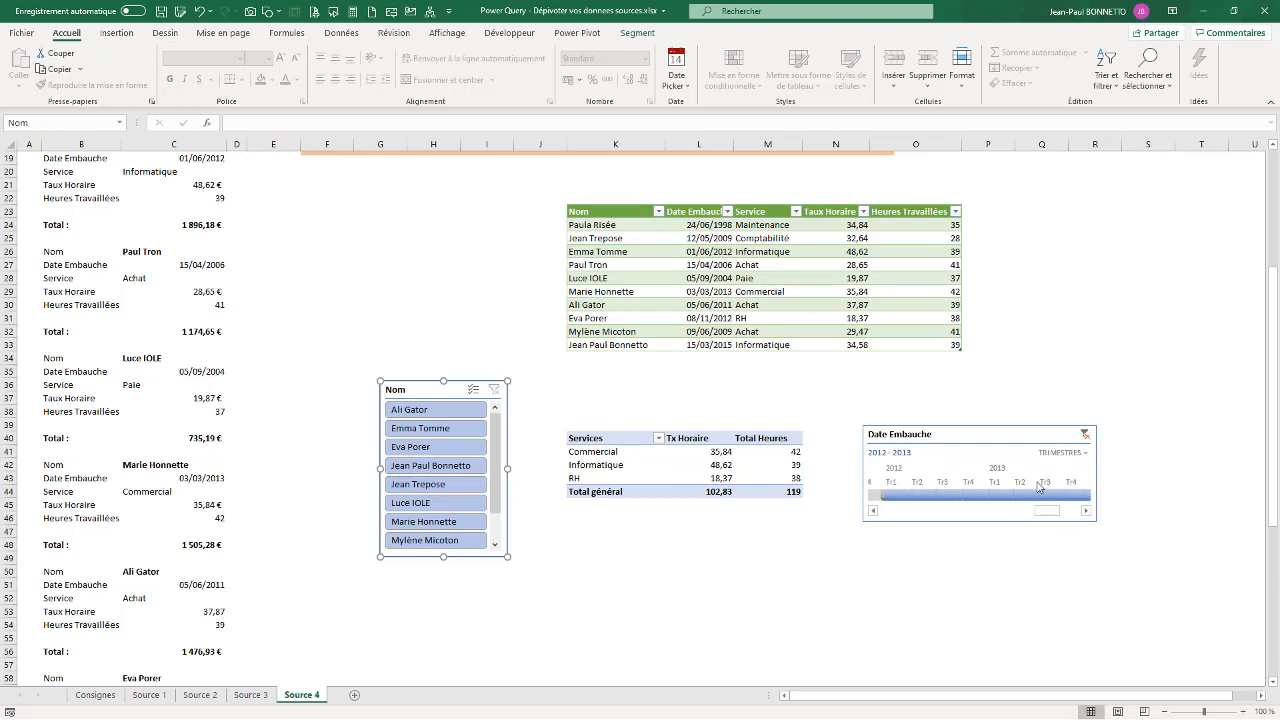
click(1084, 434)
- Move the Nom slicer slightly lower beside the pivot table
mouse_move(428, 392)
mouse_down()
mouse_move(416, 399)
mouse_move(441, 397)
mouse_up()
scroll(483, 505, down, 1)
scroll(483, 505, down, 1)
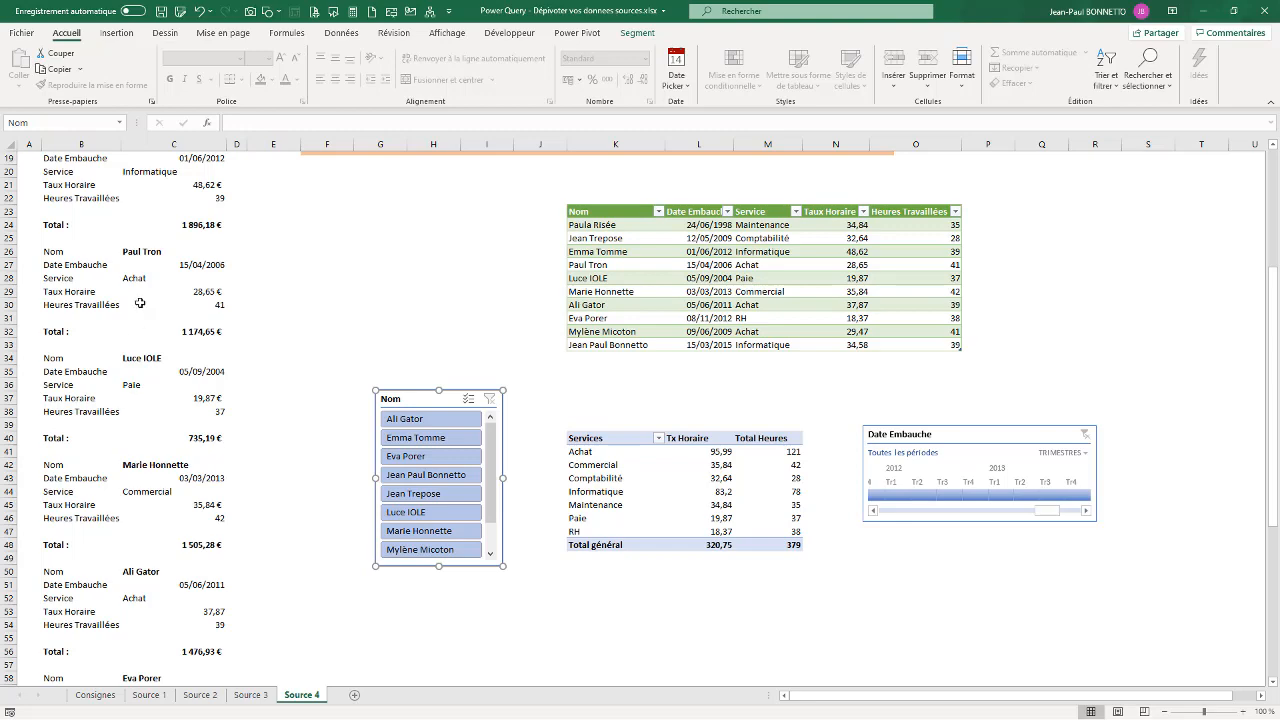
- Review the source records, stated objectives, result table and pivot table on Source 4, and the introduction on the Consignes sheet
click(110, 174)
click(670, 283)
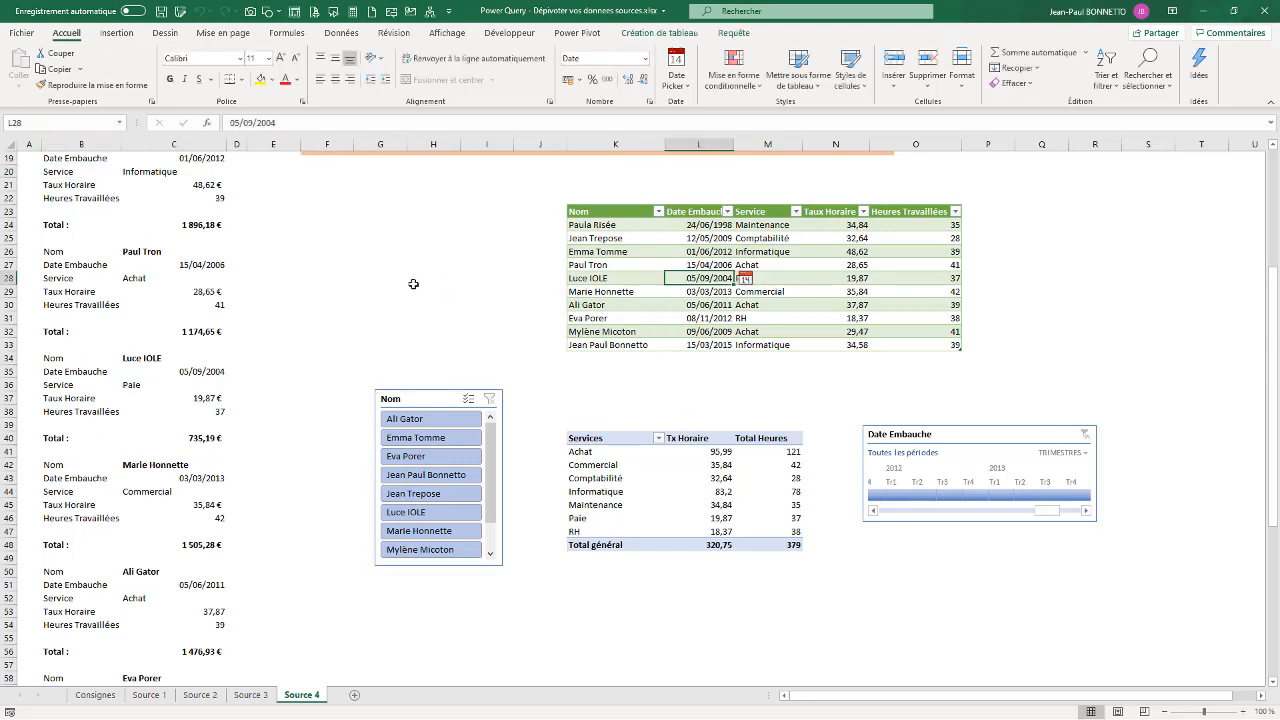
drag(1274, 385, 1274, 350)
drag(1277, 242, 1276, 228)
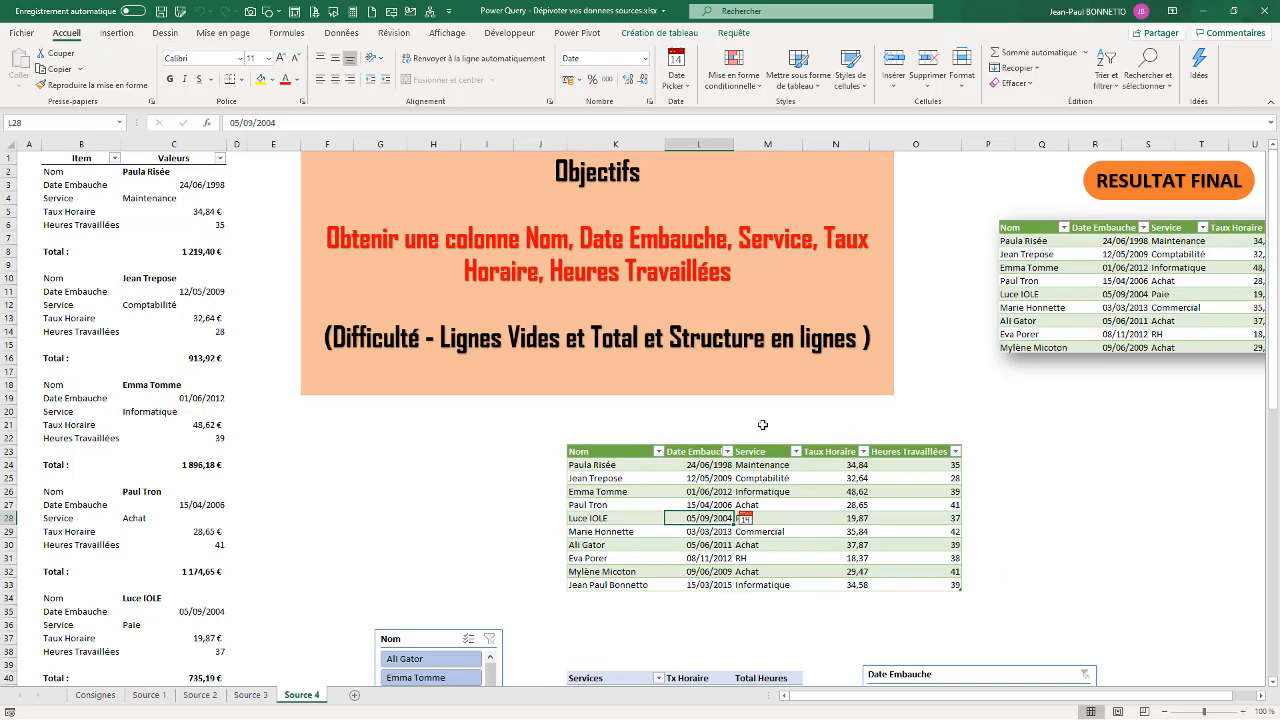
scroll(444, 521, down, 5)
scroll(444, 521, down, 1)
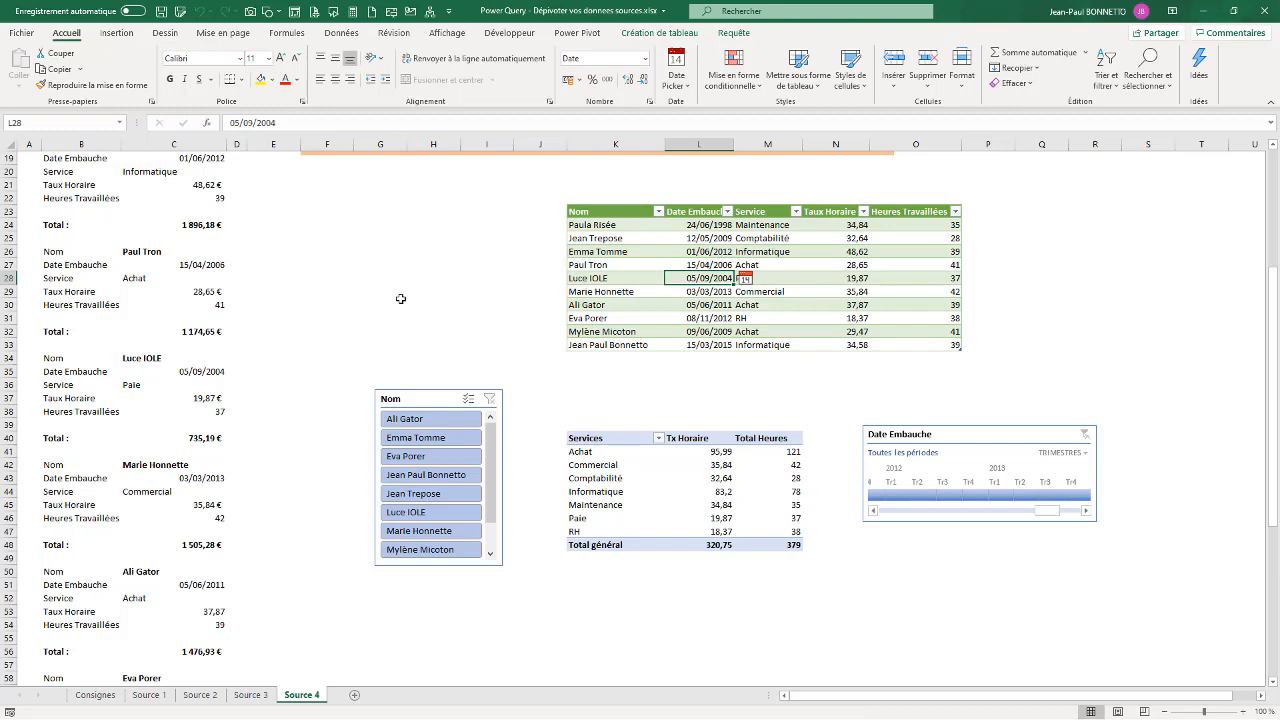
click(426, 263)
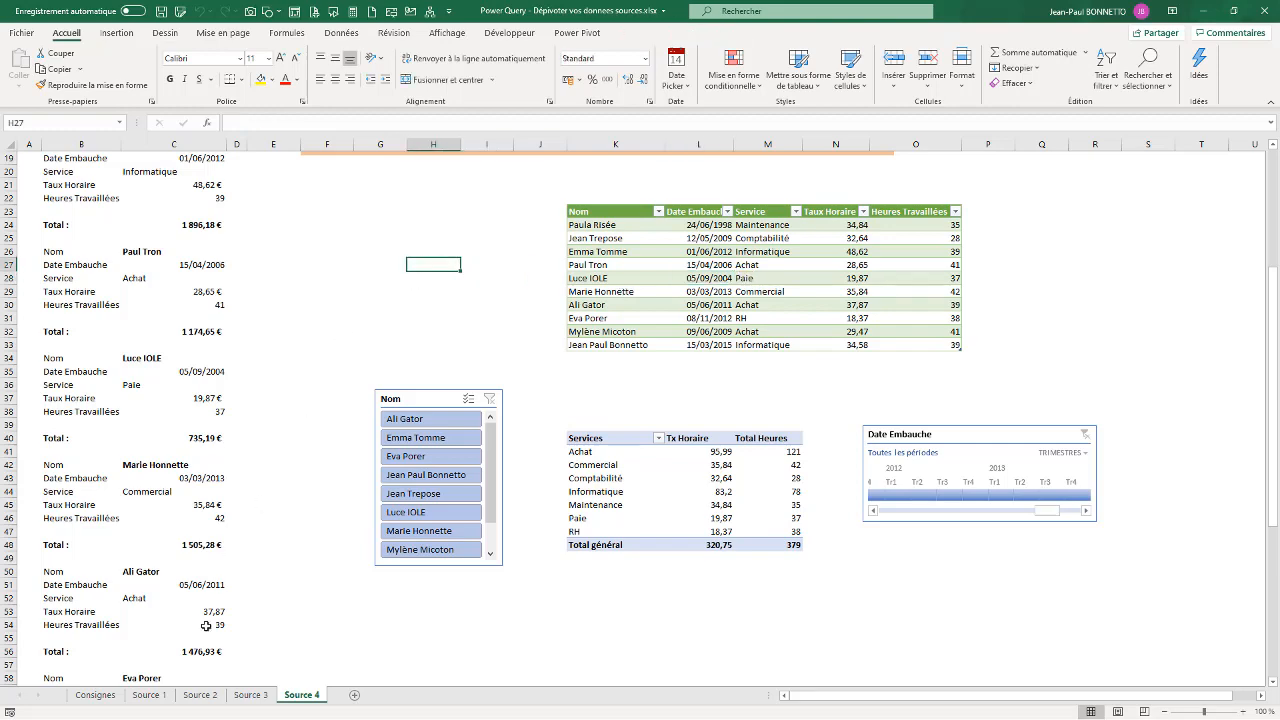
click(95, 695)
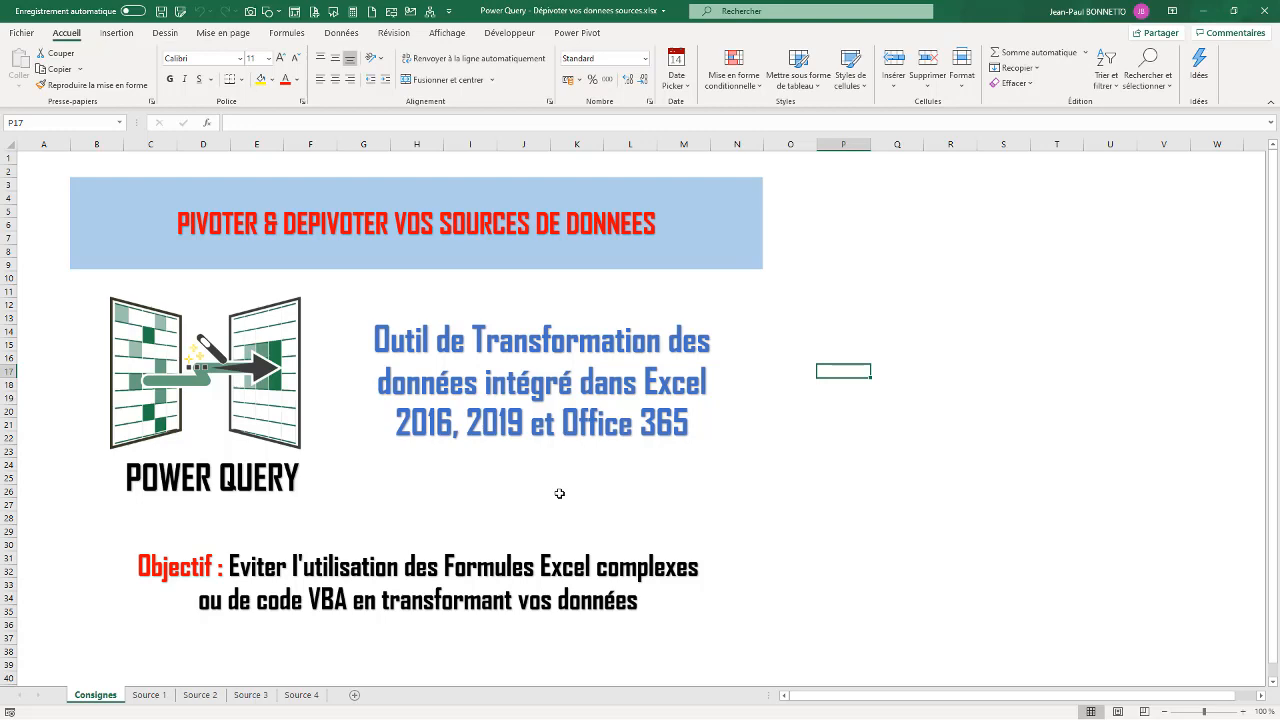
click(302, 696)
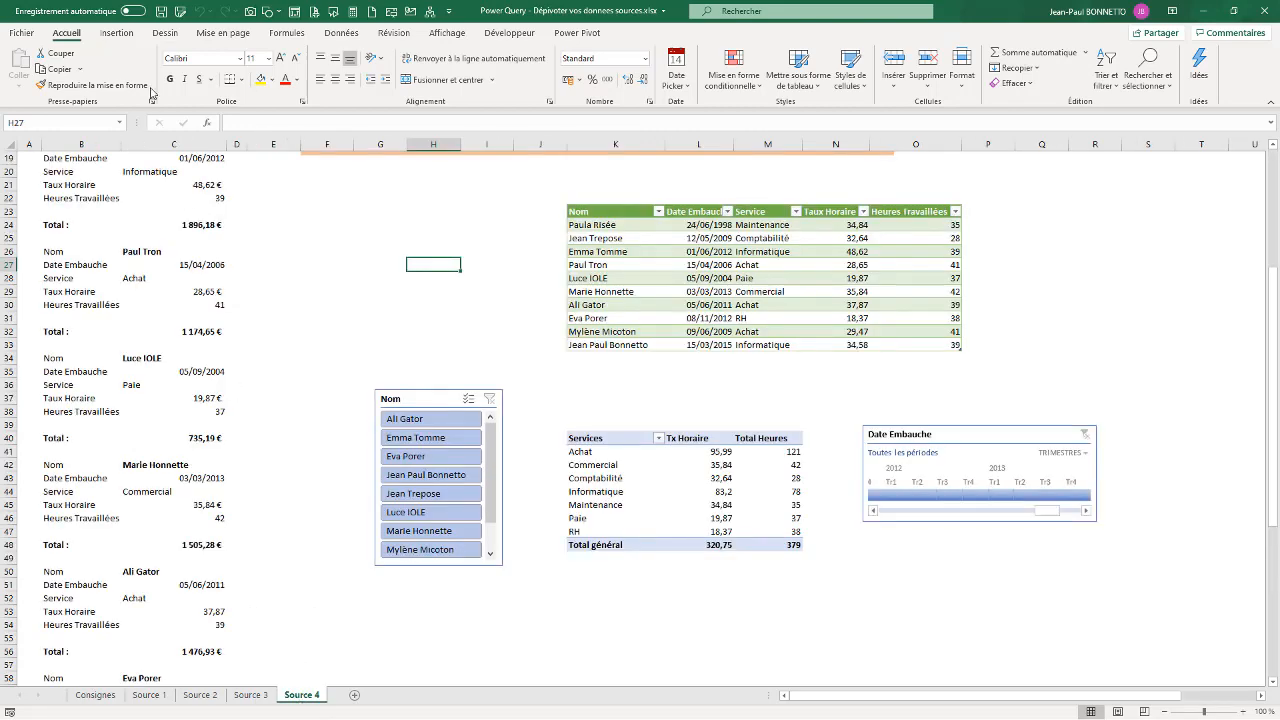
scroll(167, 333, up, 6)
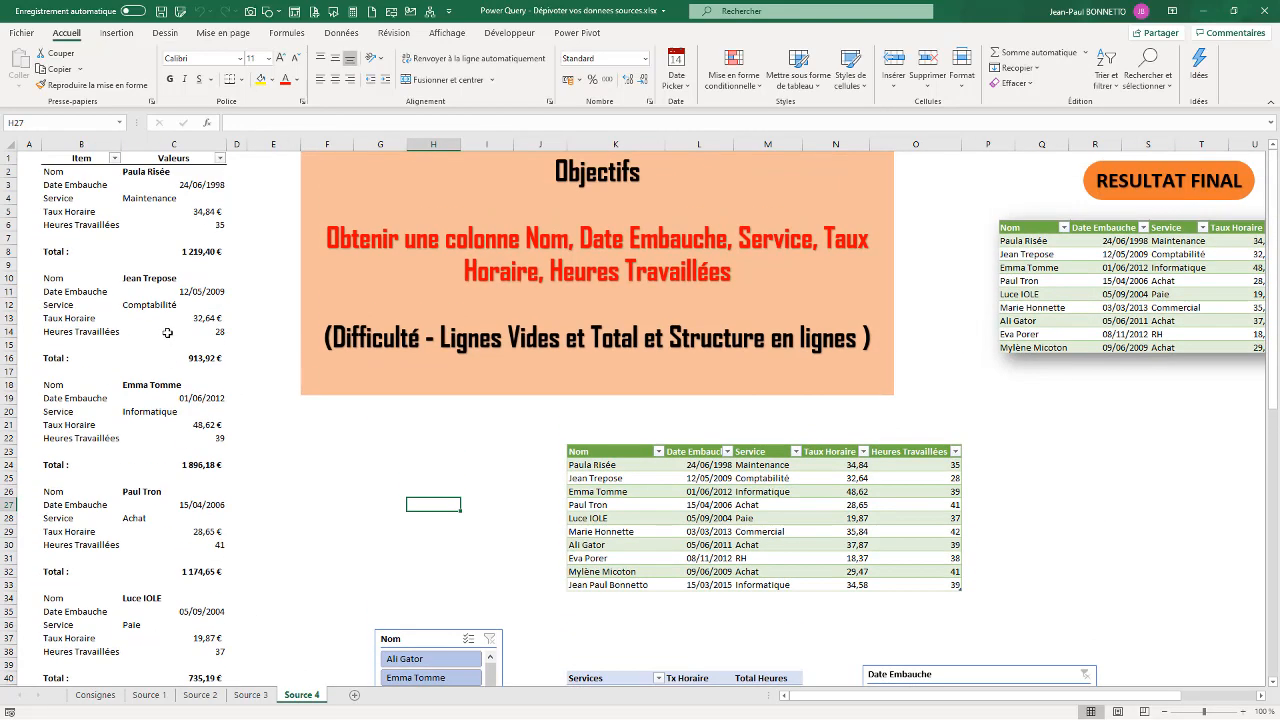